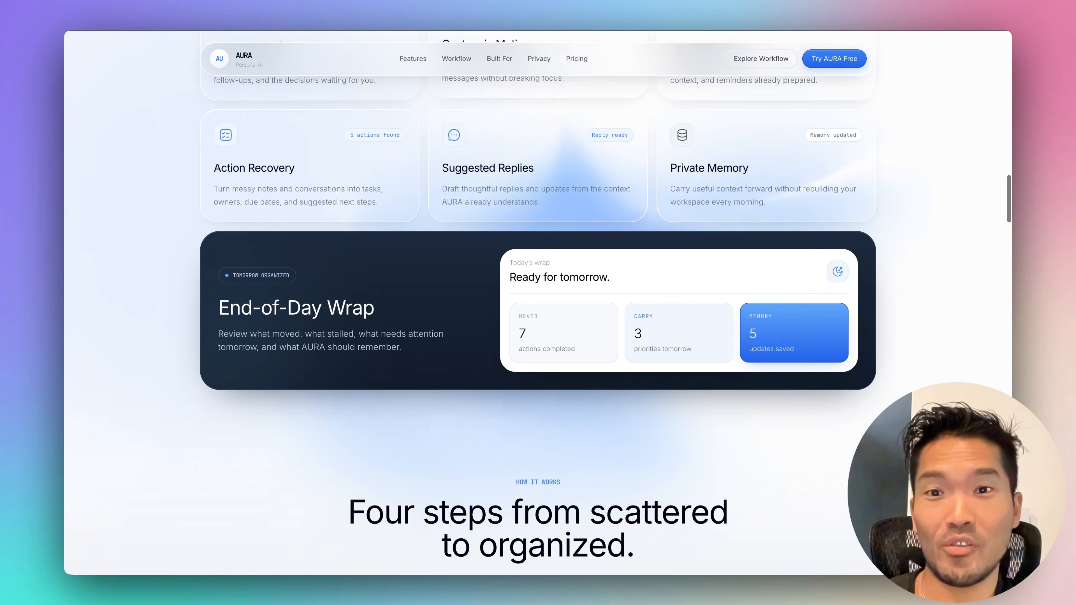
- Look through the AURA landing page from the End-of-Day Wrap block to the workflow and Built For sections
scroll(538, 303, down, 3)
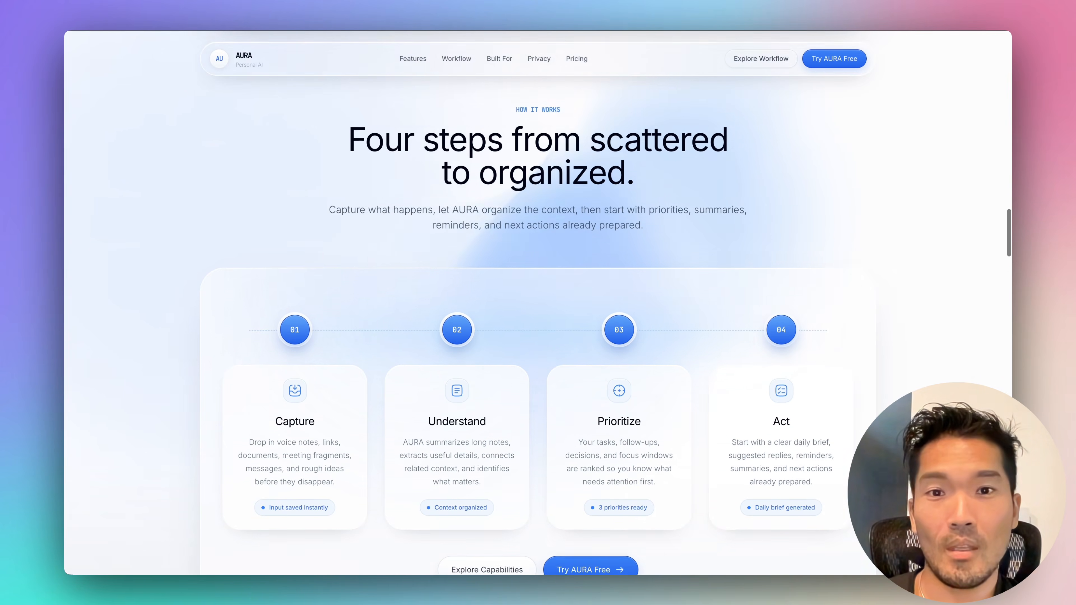
scroll(538, 303, down, 10)
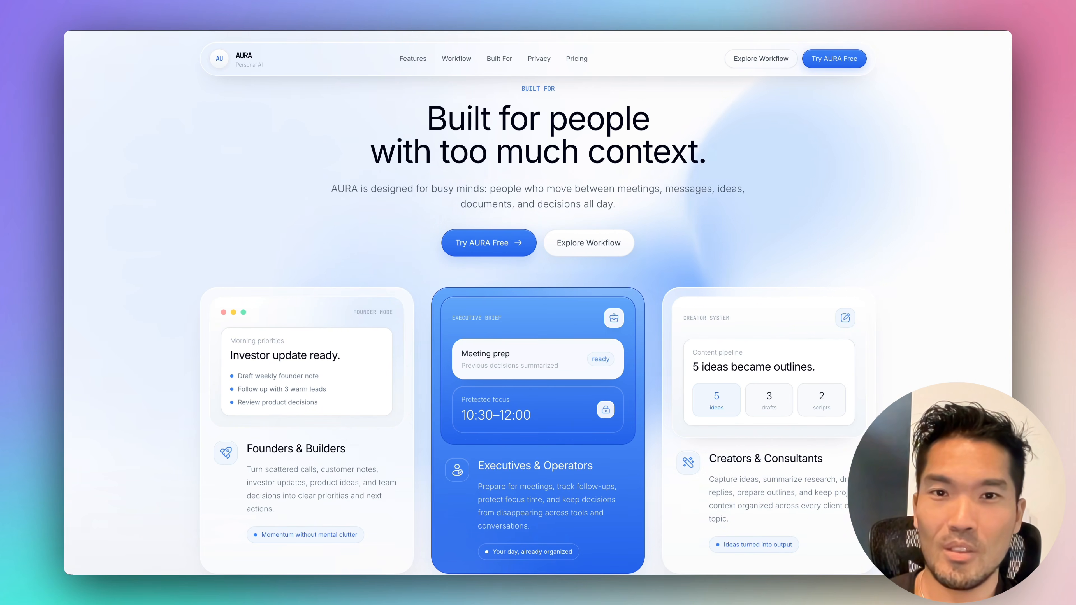
scroll(538, 303, down, 10)
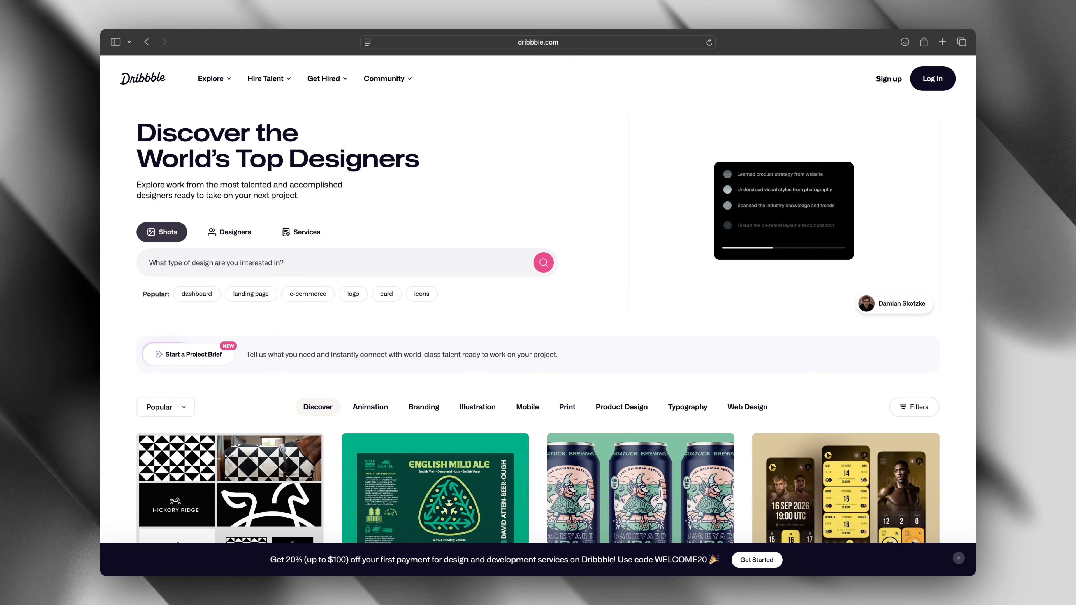
- Search Dribbble shots for "skeuomorphism ui"
click(297, 262)
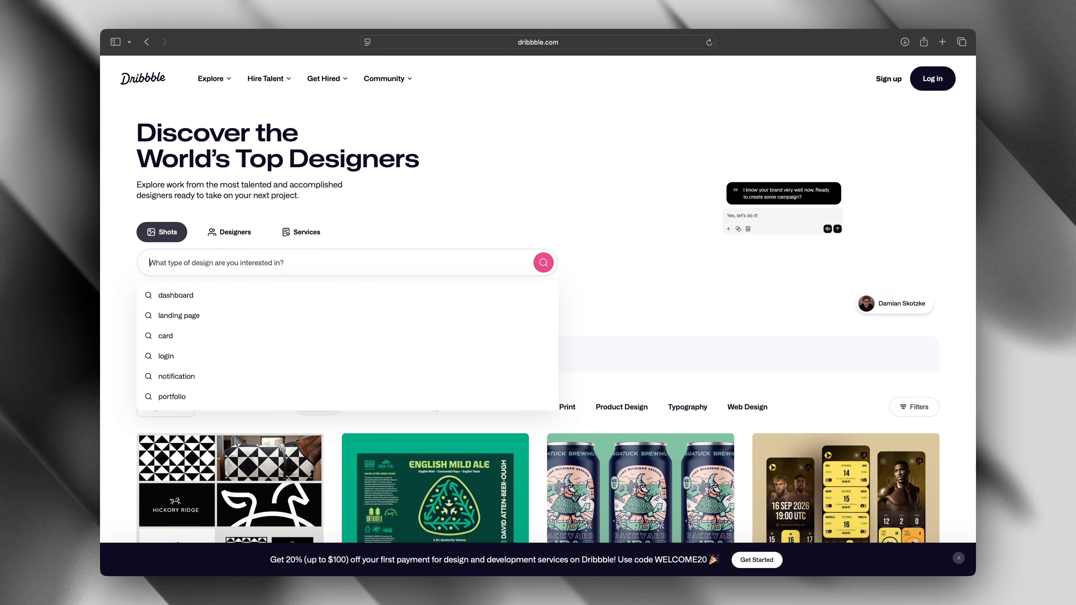
text(skeuomorphism ui)
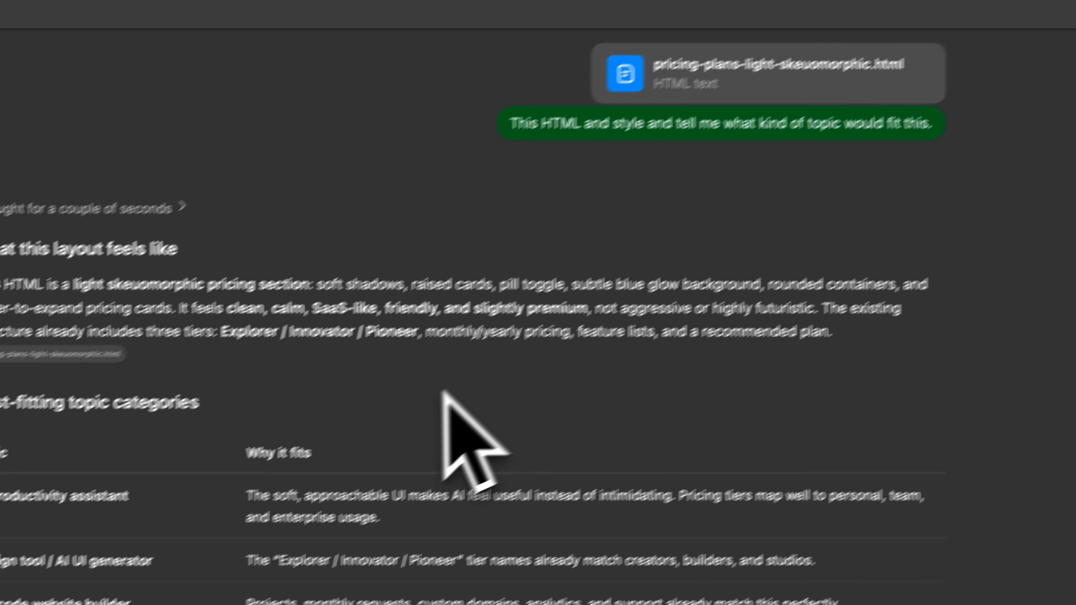
- Read ChatGPT's topic suggestions for the light skeuomorphic pricing layout and its detailed Premium AI Personal Assistant prompt
scroll(413, 568, down, 5)
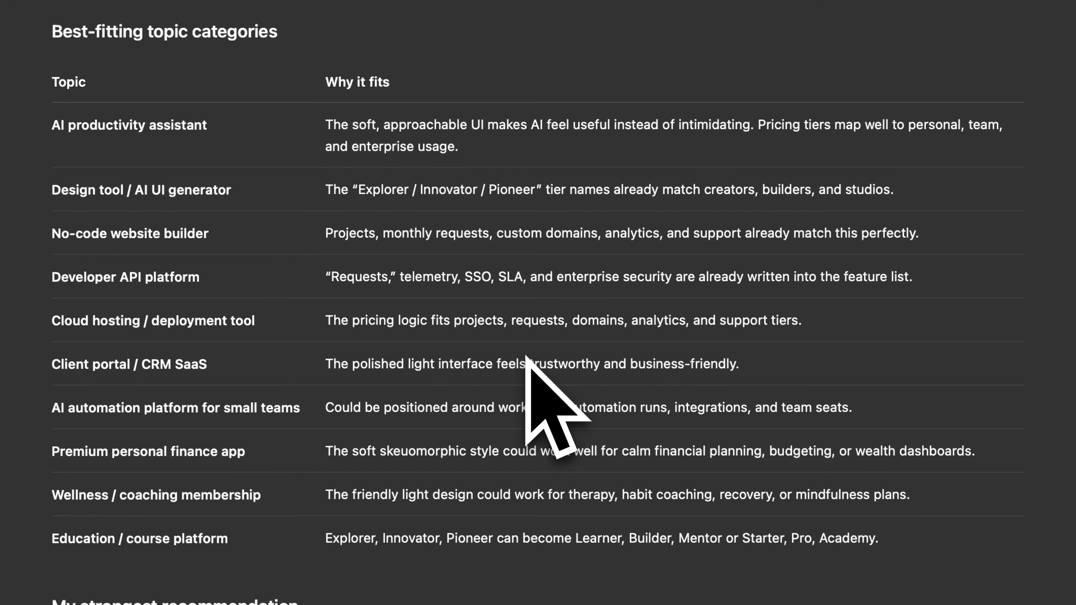
scroll(526, 356, up, 1)
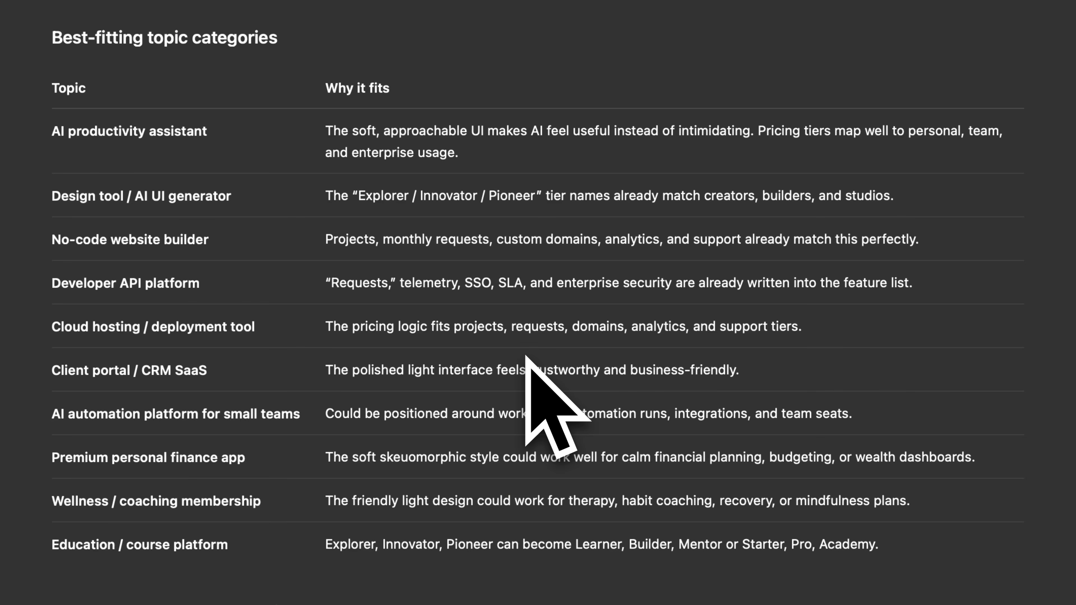
scroll(525, 356, down, 15)
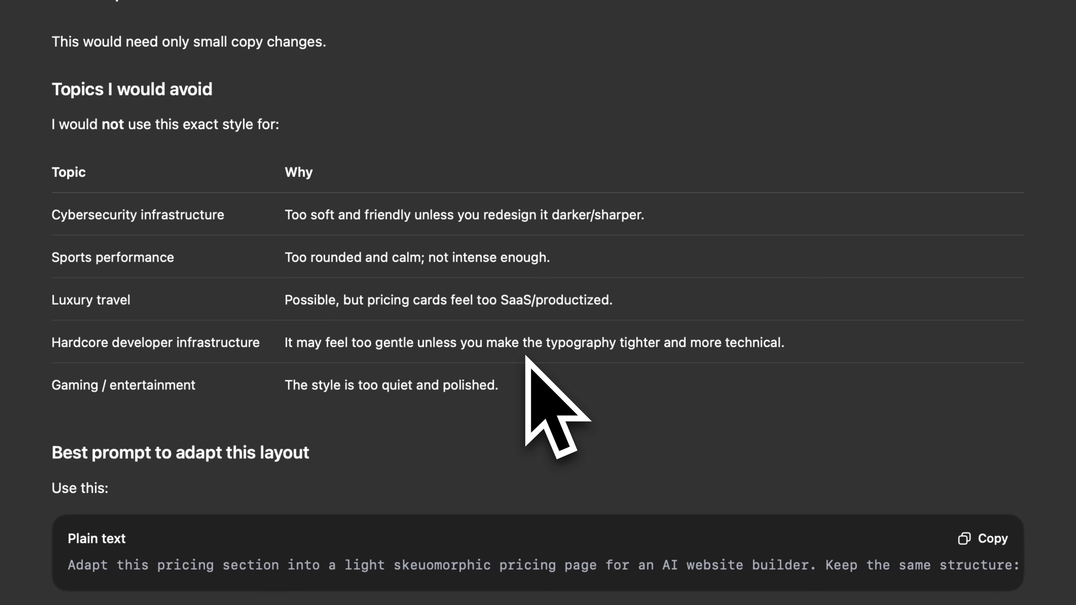
scroll(526, 357, down, 15)
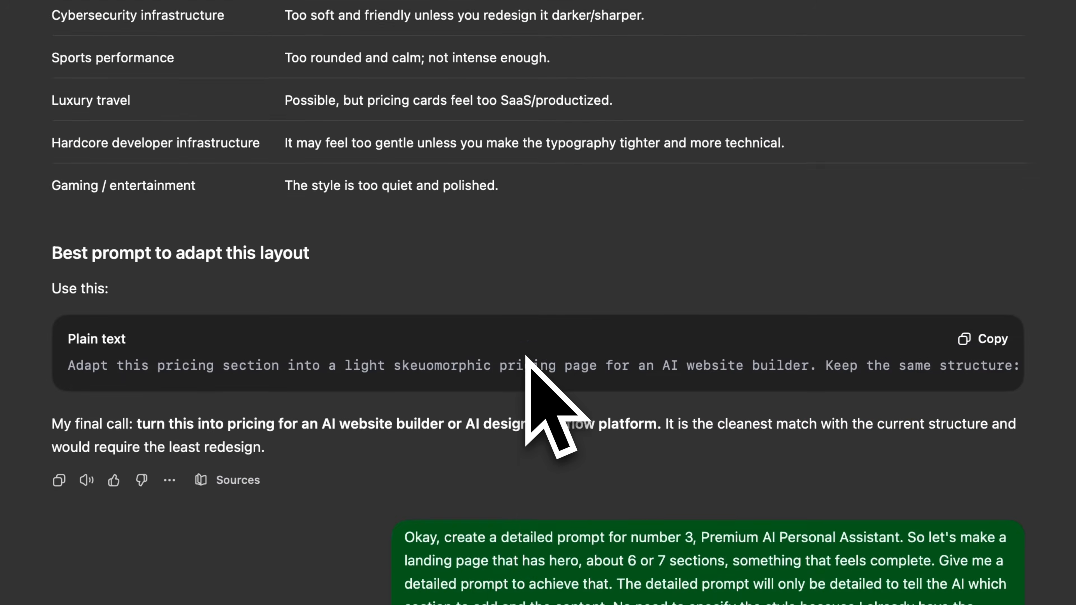
scroll(526, 357, down, 1)
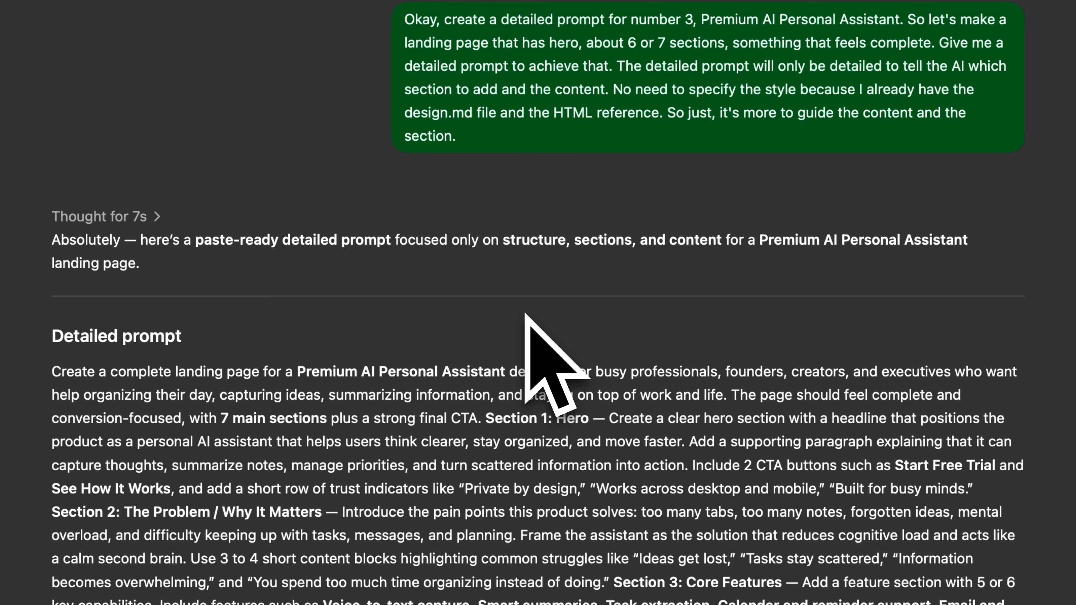
scroll(525, 316, down, 7)
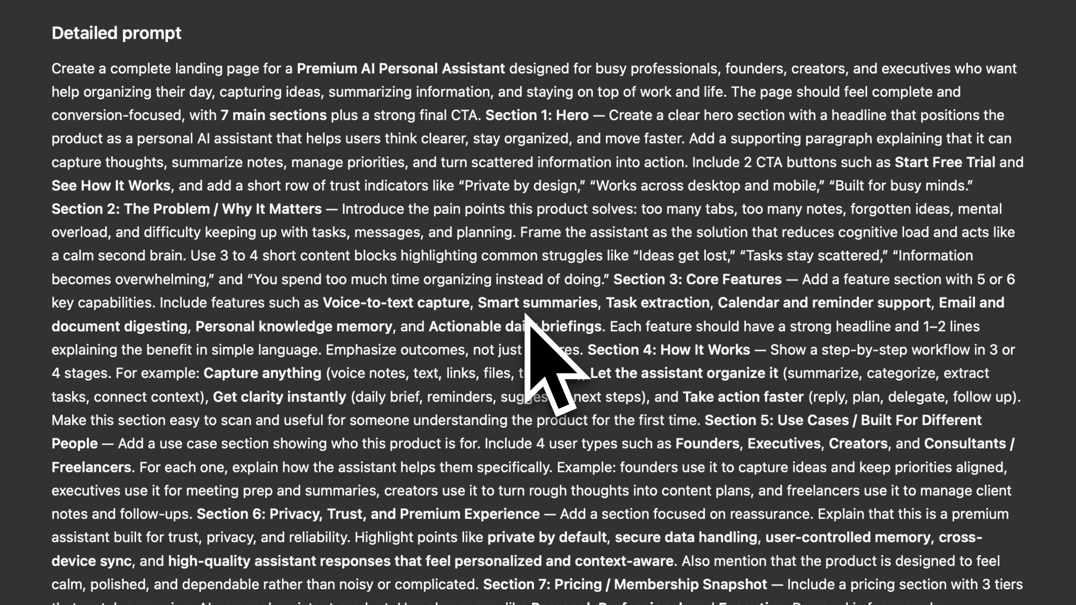
scroll(526, 314, down, 1)
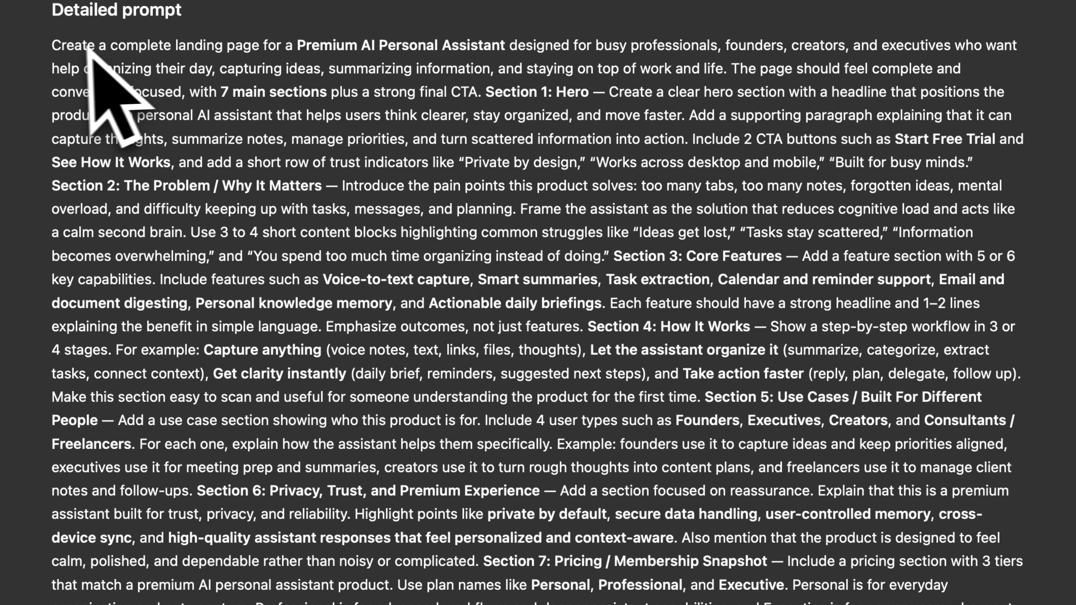
- Copy the full detailed prompt from "Create a complete landing page" through the closing FAQ questions
drag(53, 44, 674, 604)
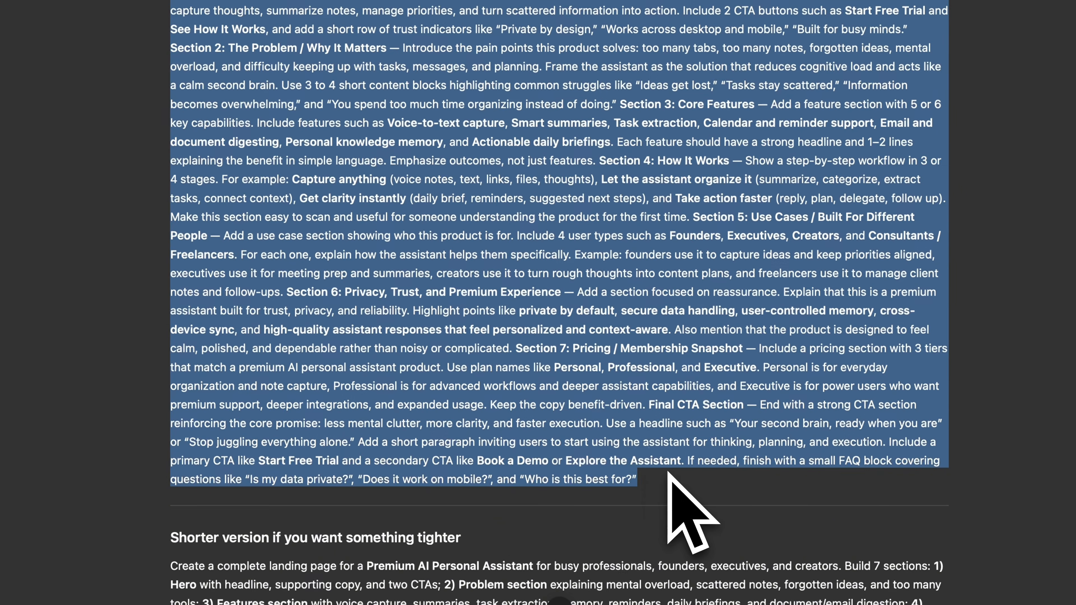
right_click(587, 297)
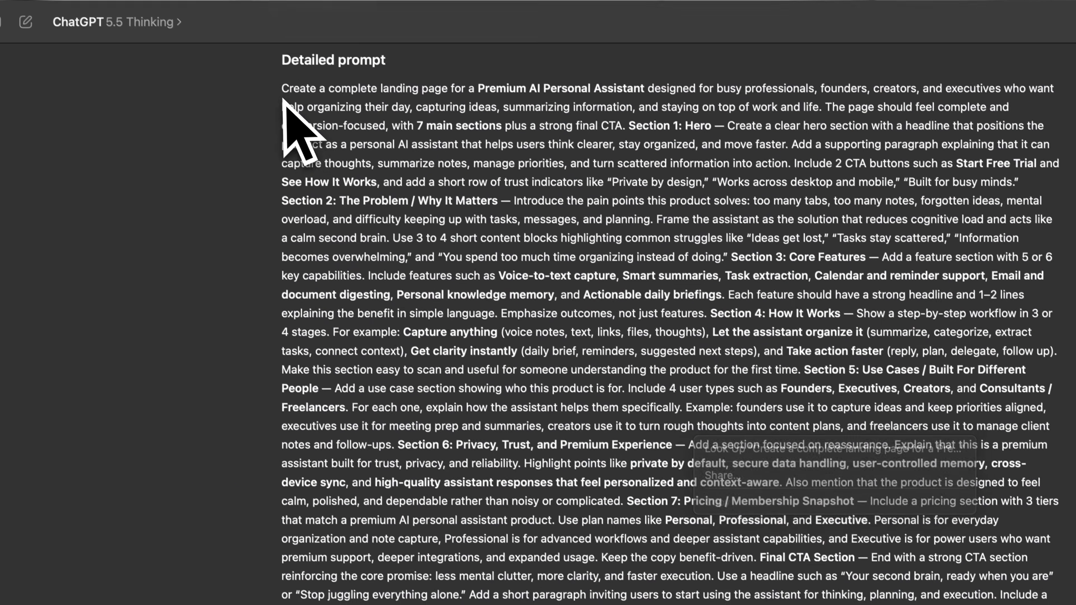
drag(283, 90, 663, 460)
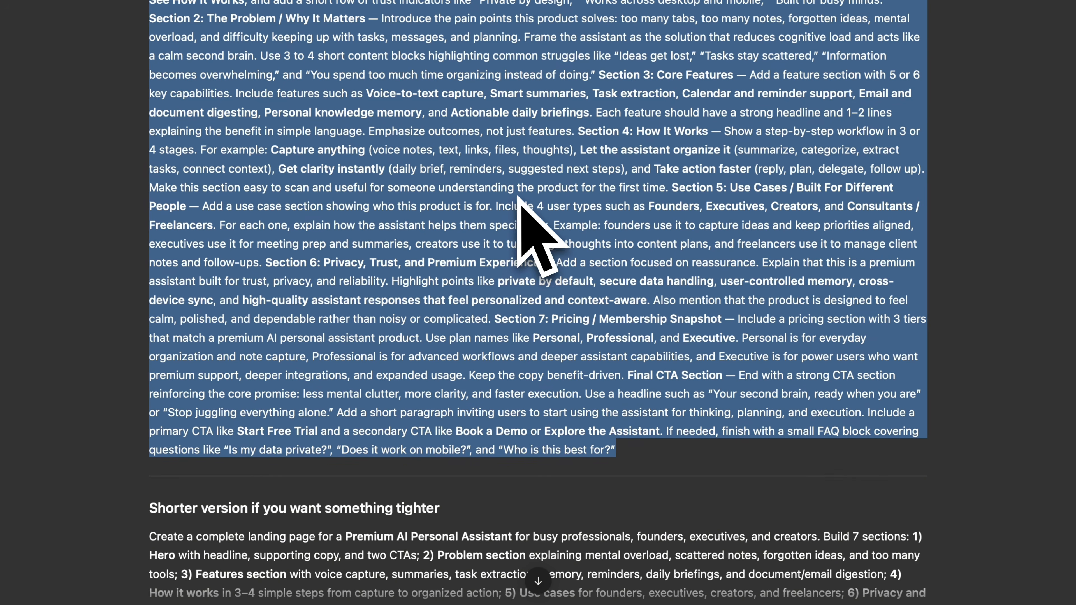
right_click(517, 196)
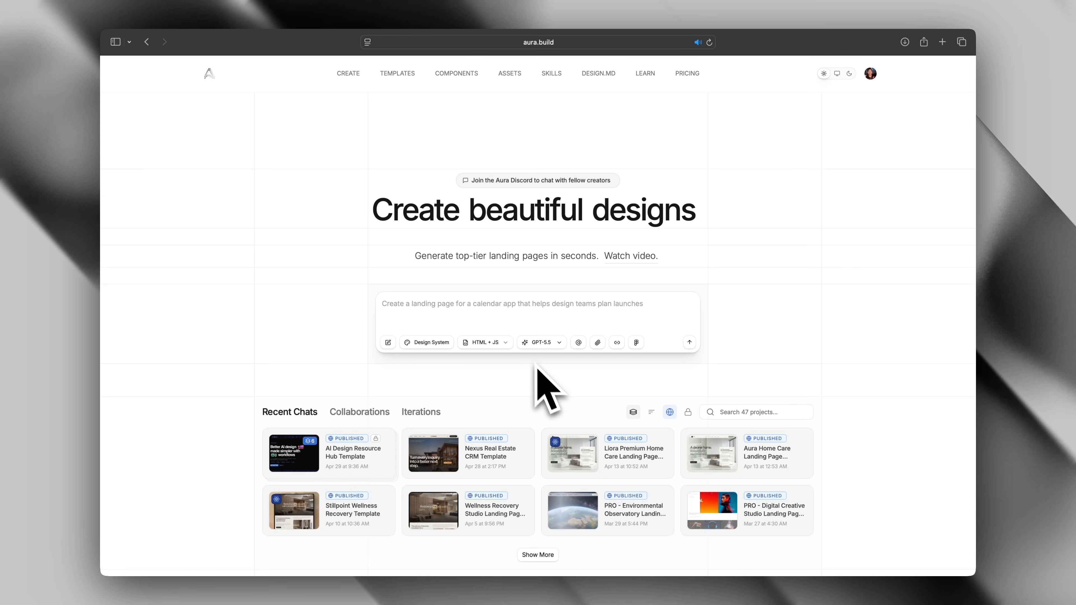
- Switch to Aura, paste the detailed landing page prompt and generate the design with HTML + JS and GPT-5.5
click(461, 309)
key(cmd+v)
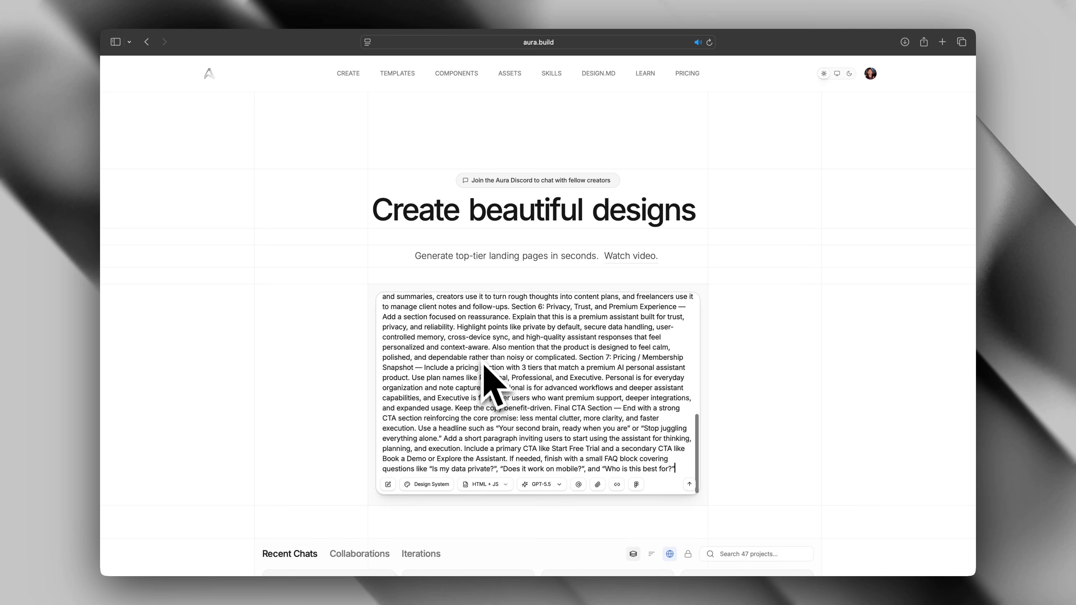
click(691, 487)
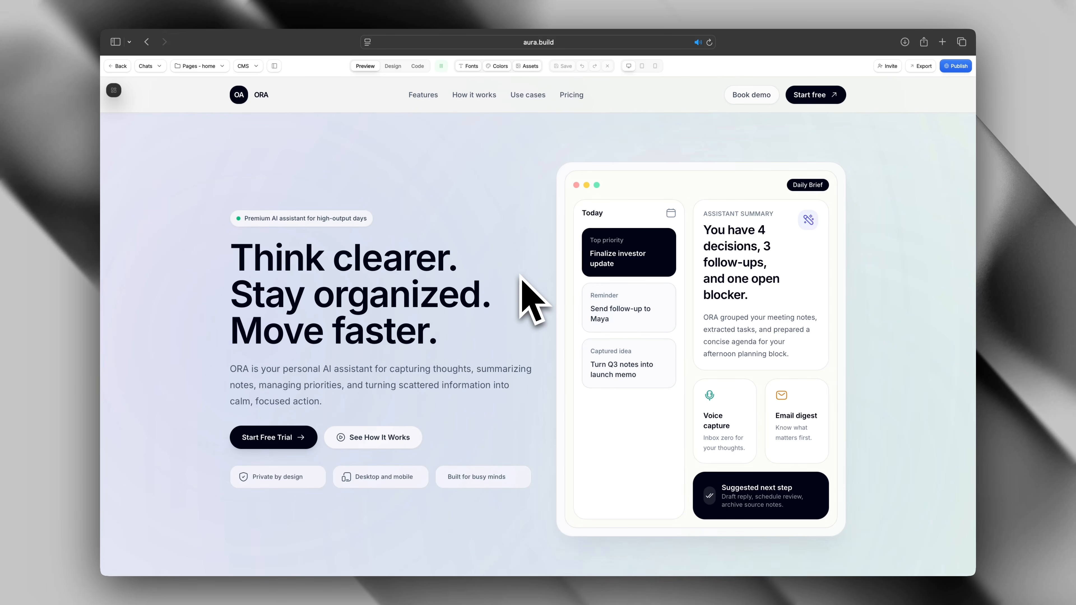
- Review the generated ORA landing page from the hero through features, workflow, use cases and privacy to pricing
scroll(519, 274, down, 10)
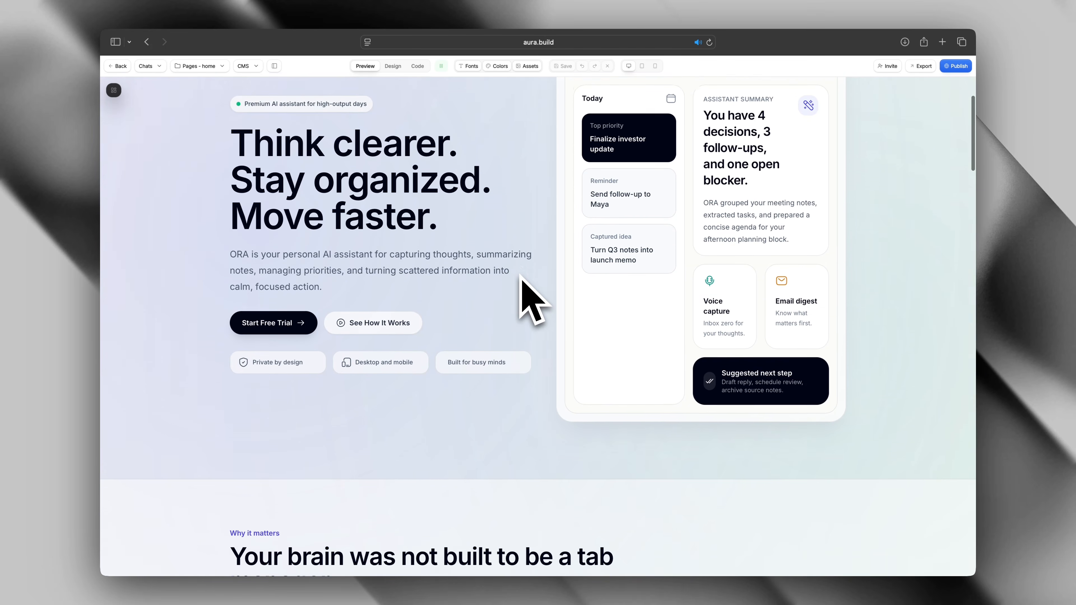
scroll(519, 274, down, 2)
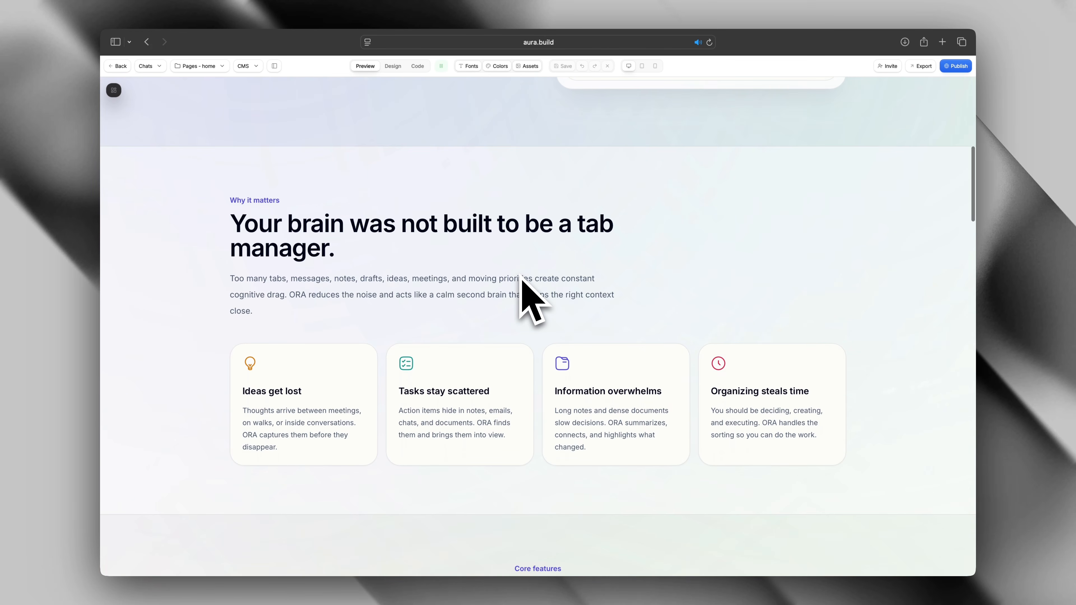
scroll(522, 278, down, 9)
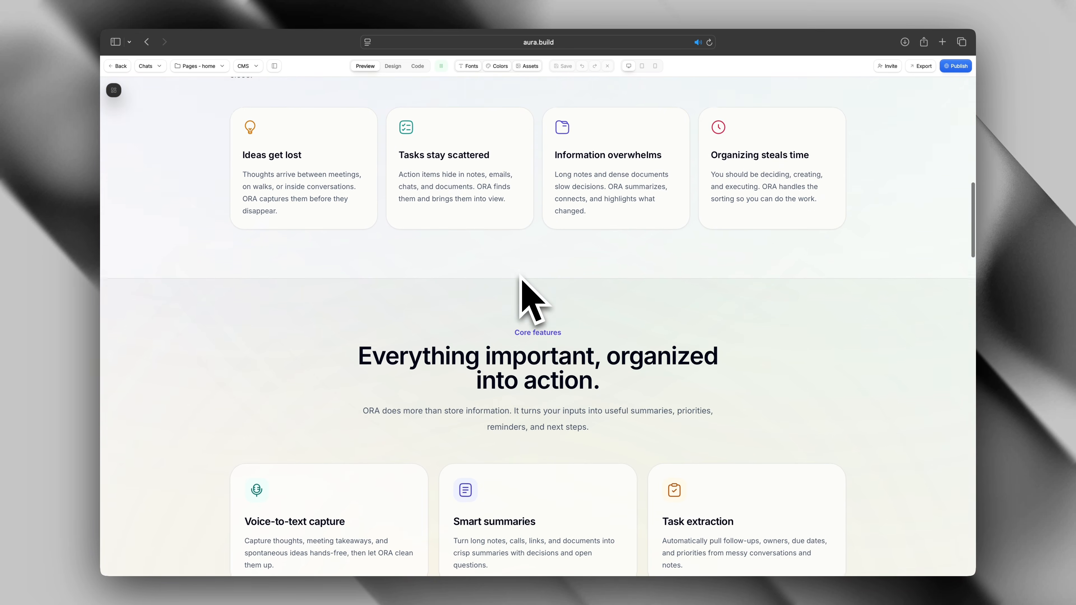
scroll(522, 279, down, 3)
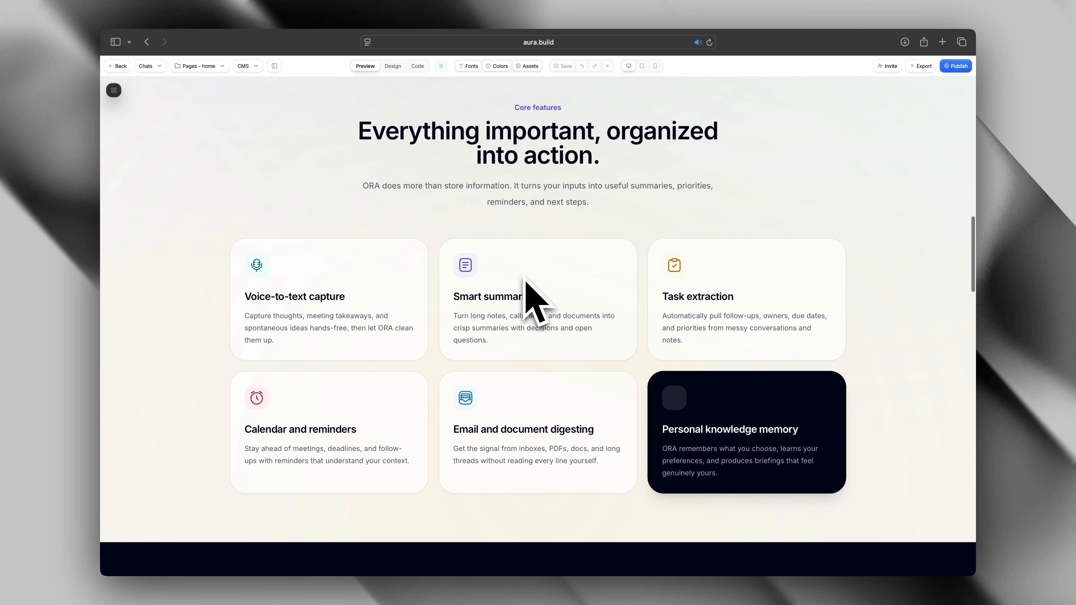
scroll(527, 288, down, 10)
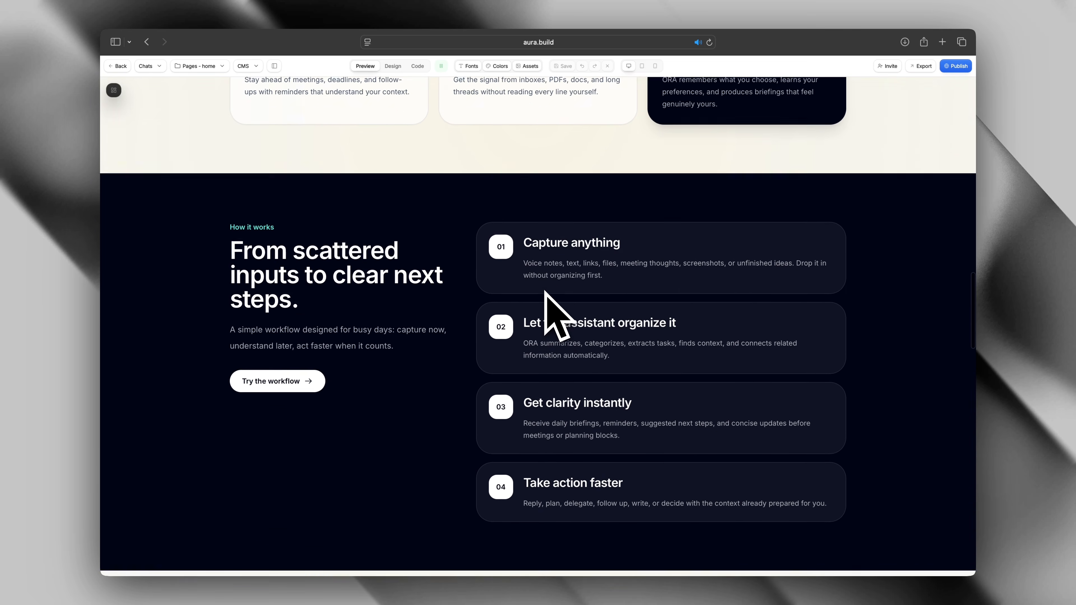
scroll(555, 314, down, 11)
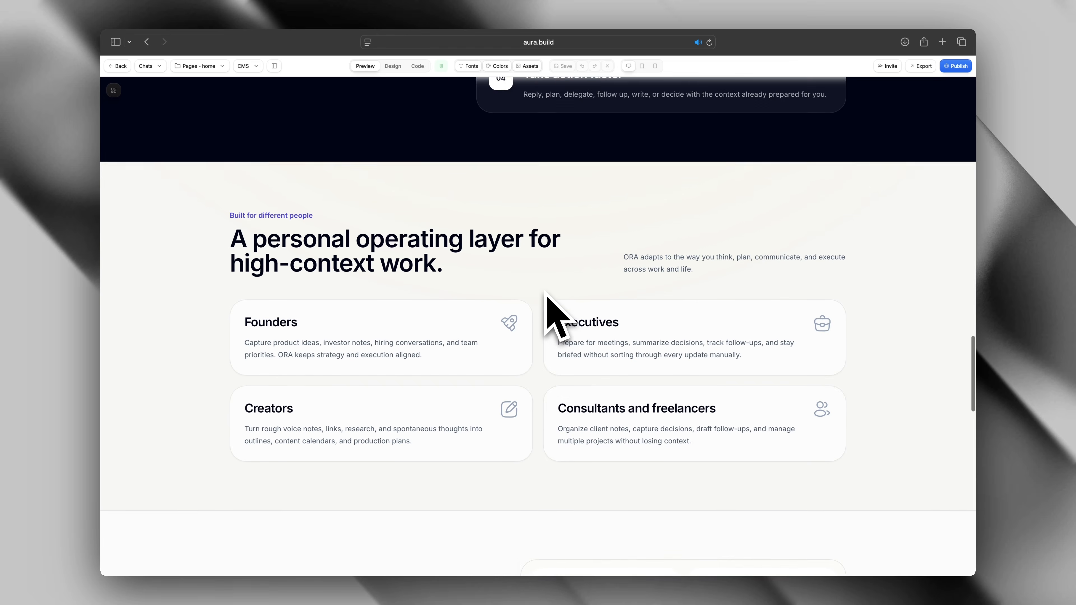
scroll(546, 297, down, 17)
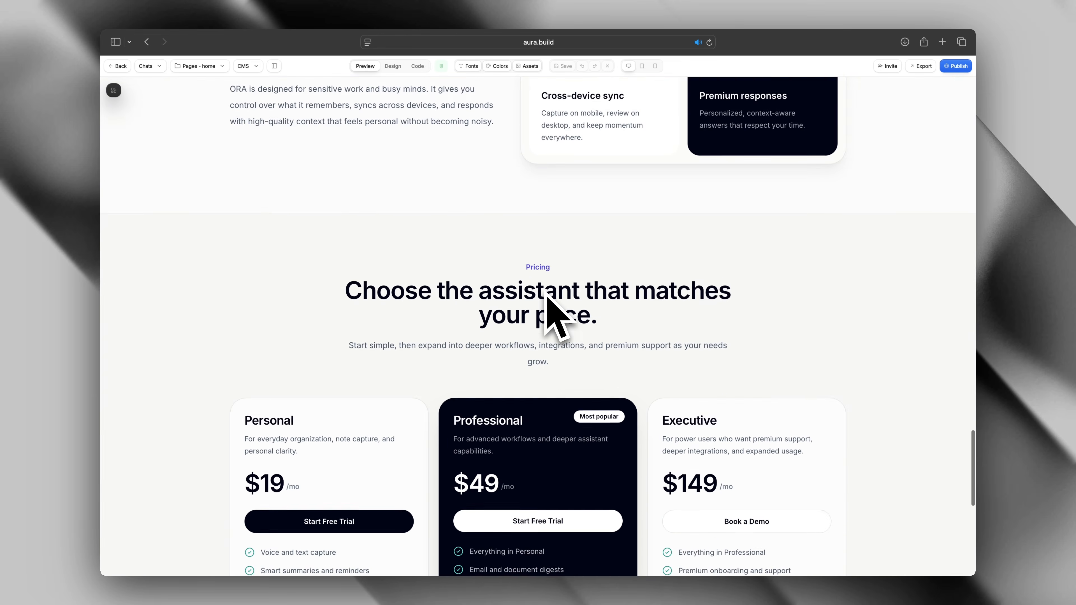
scroll(547, 296, down, 12)
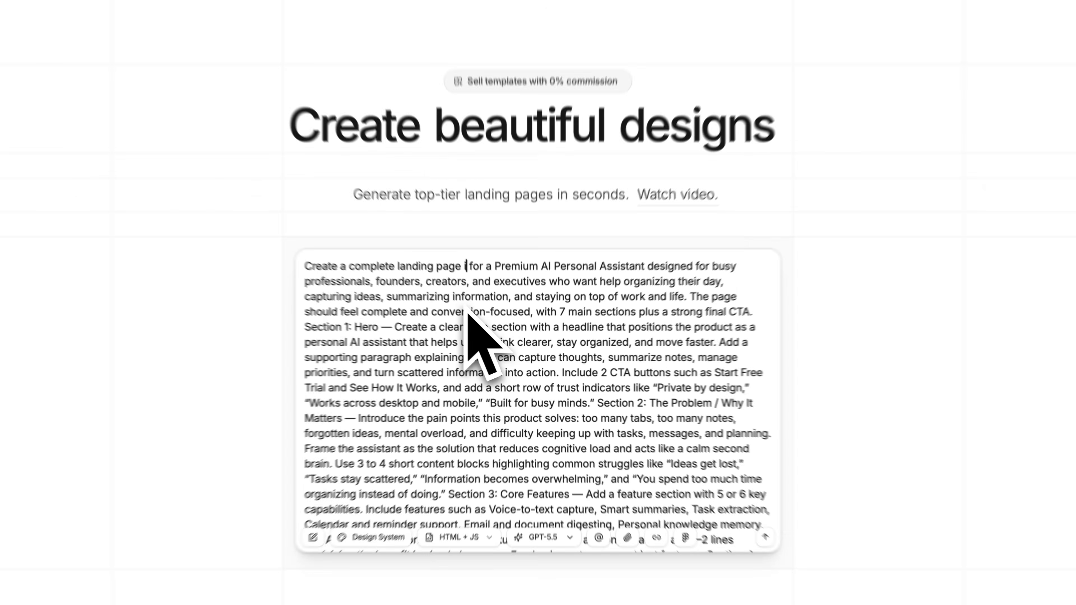
- Insert "in a skeuomorphic style" after "Create a complete landing page" in the prompt and generate the design
text(in a skeud)
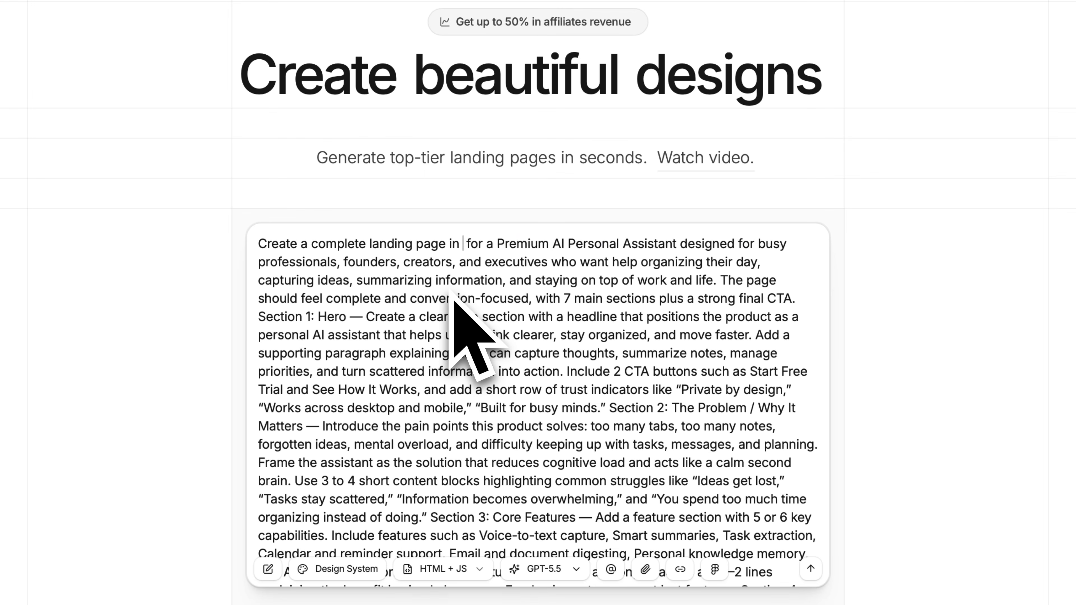
text(morphic style)
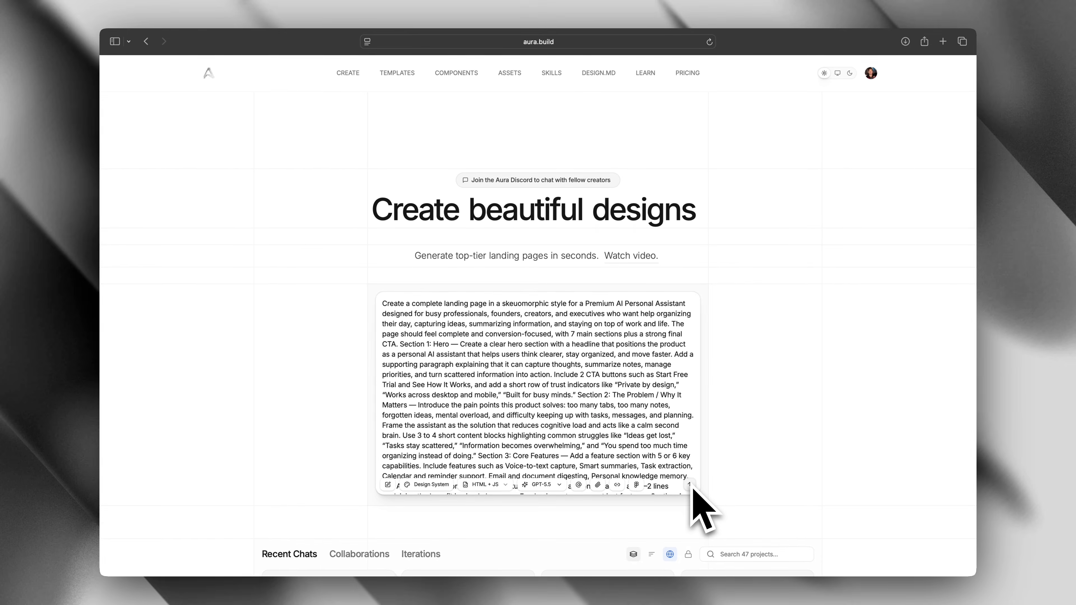
click(690, 486)
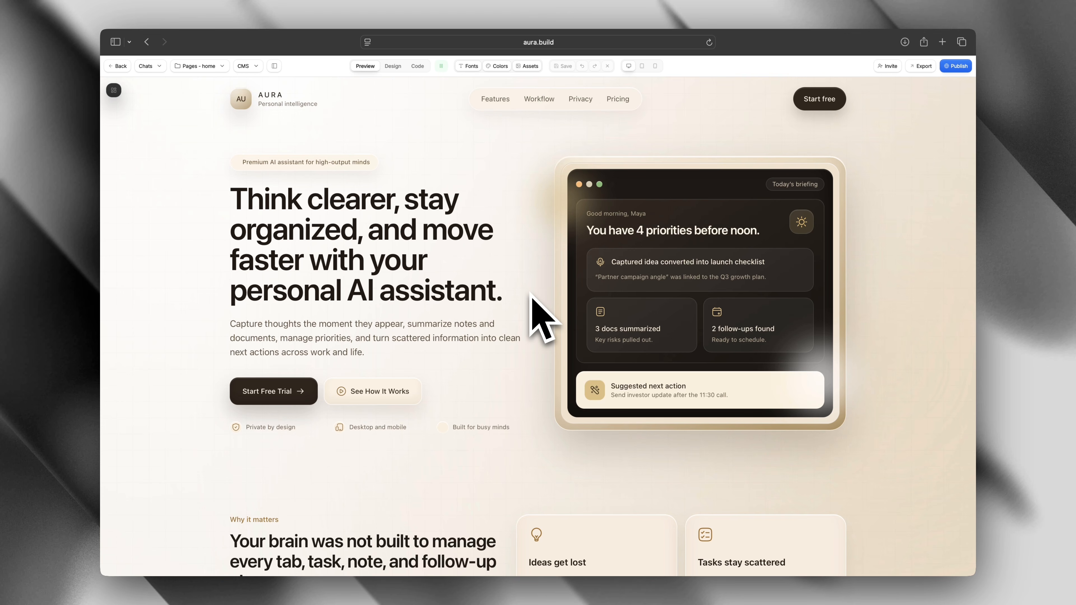
- Review the skeuomorphic AURA landing page from the hero through features, workflow, audiences, privacy and pricing to the FAQ and footer
scroll(536, 313, down, 6)
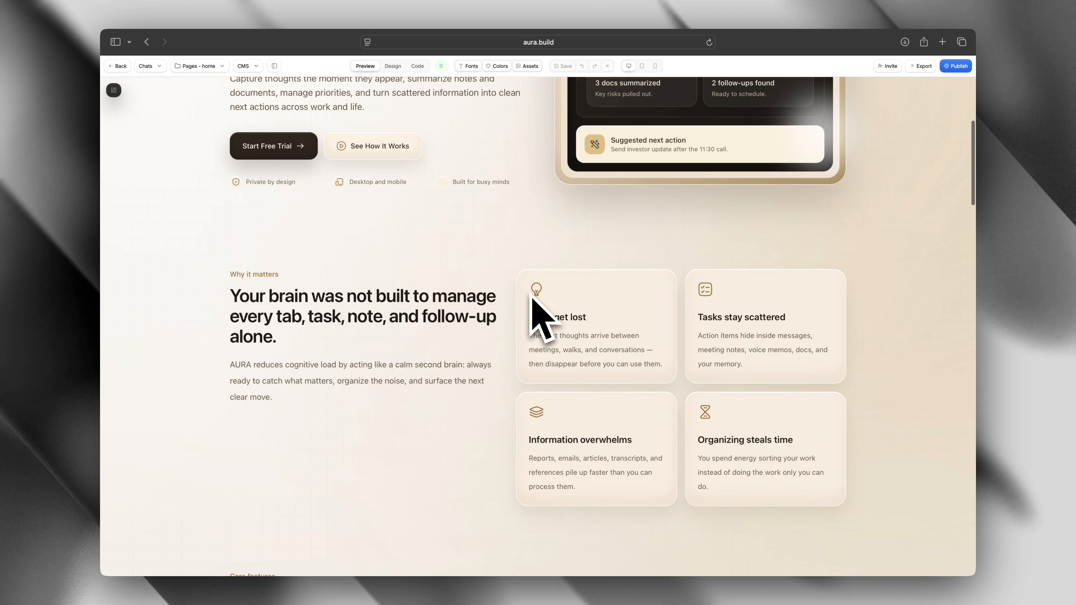
scroll(532, 298, down, 3)
scroll(532, 295, down, 5)
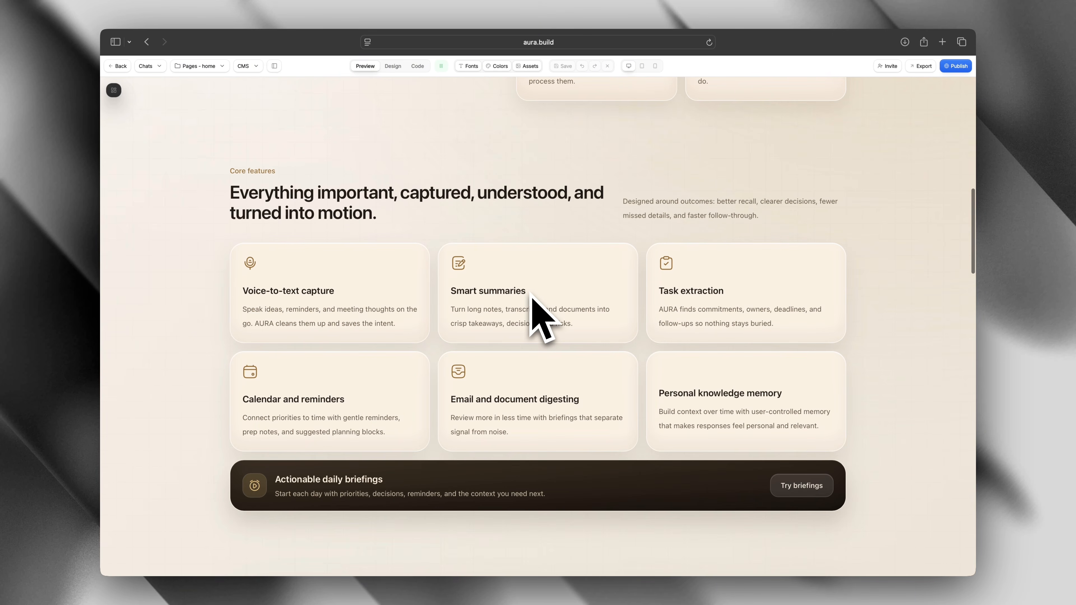
scroll(531, 295, down, 9)
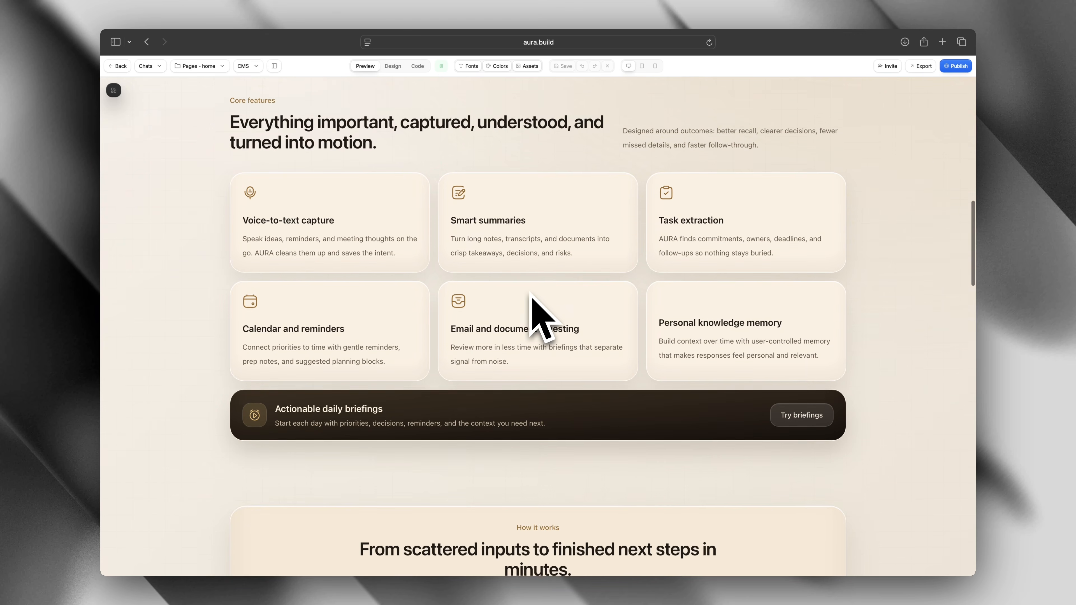
scroll(531, 295, down, 2)
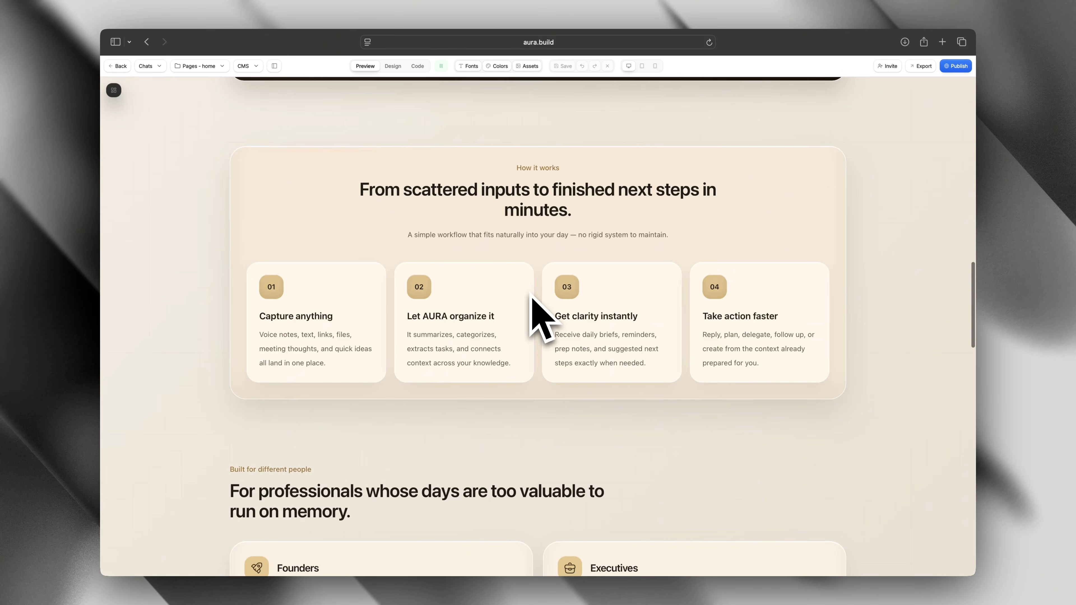
scroll(531, 295, down, 4)
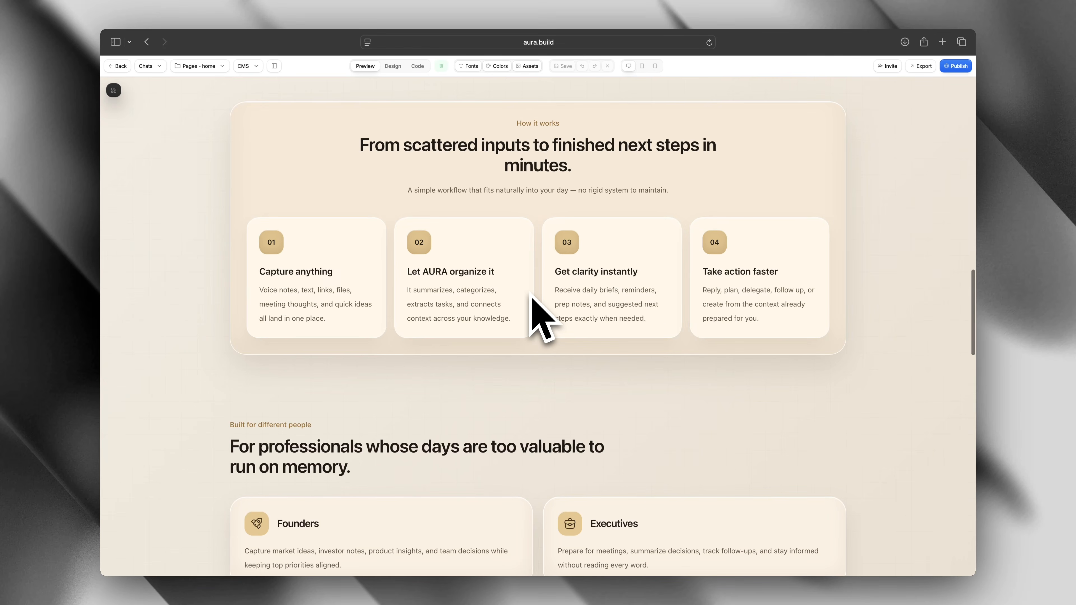
scroll(531, 294, down, 7)
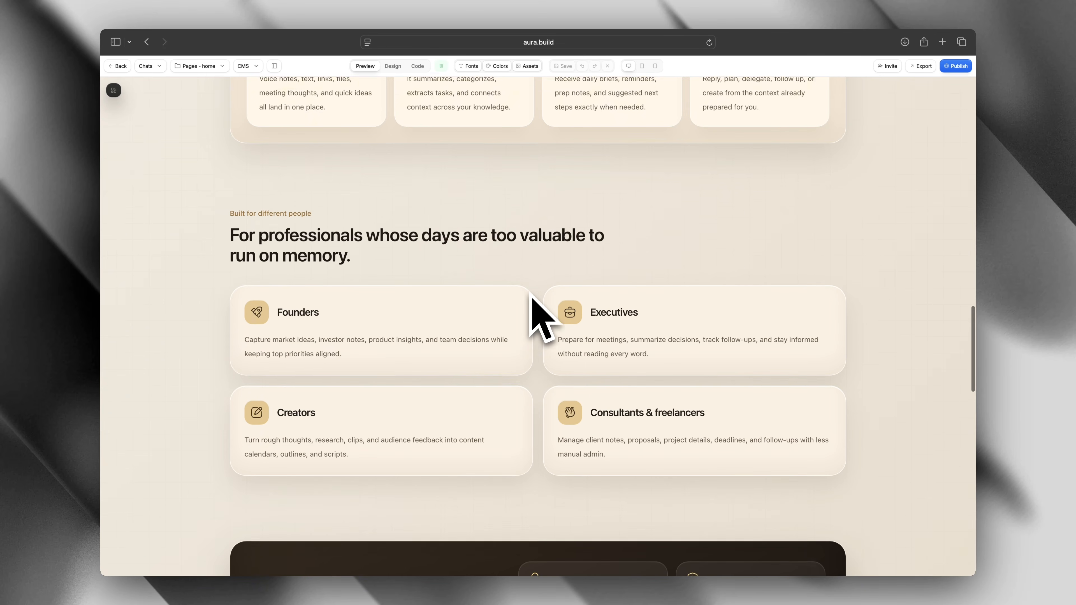
scroll(531, 293, down, 2)
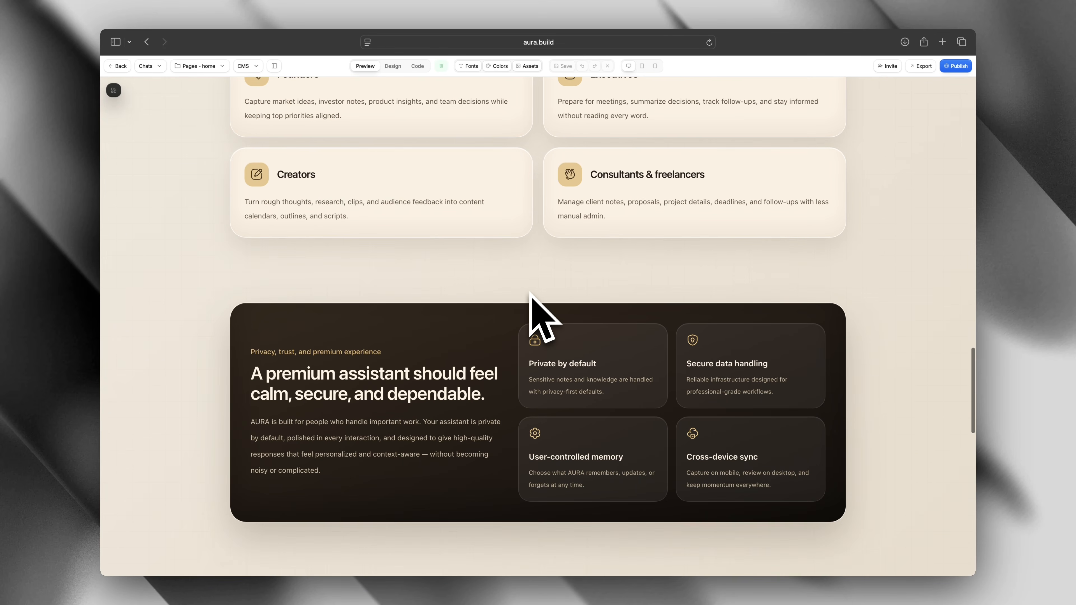
scroll(531, 294, down, 5)
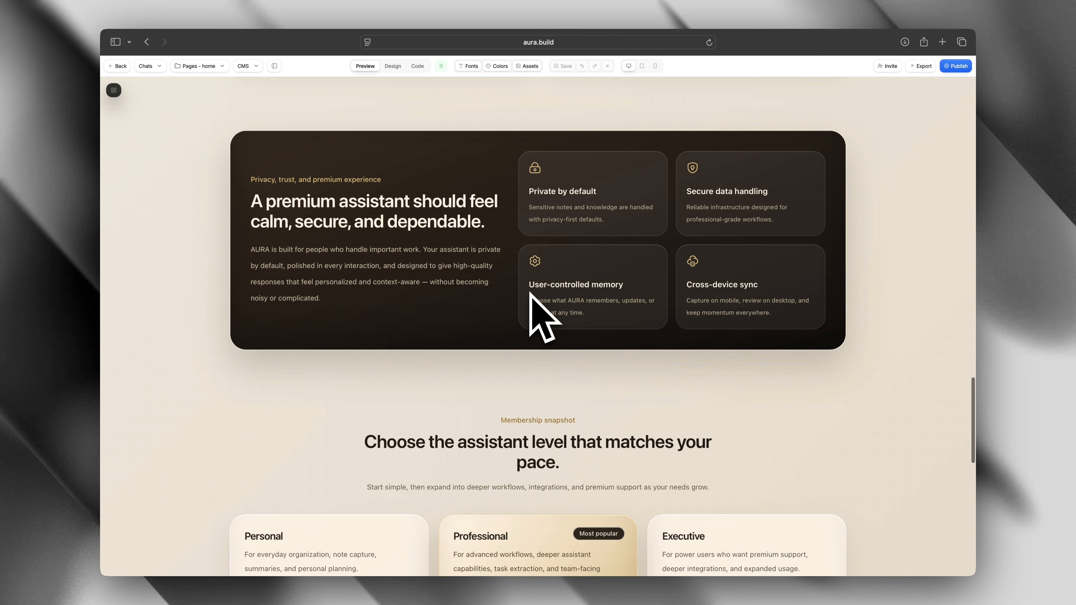
scroll(530, 293, down, 7)
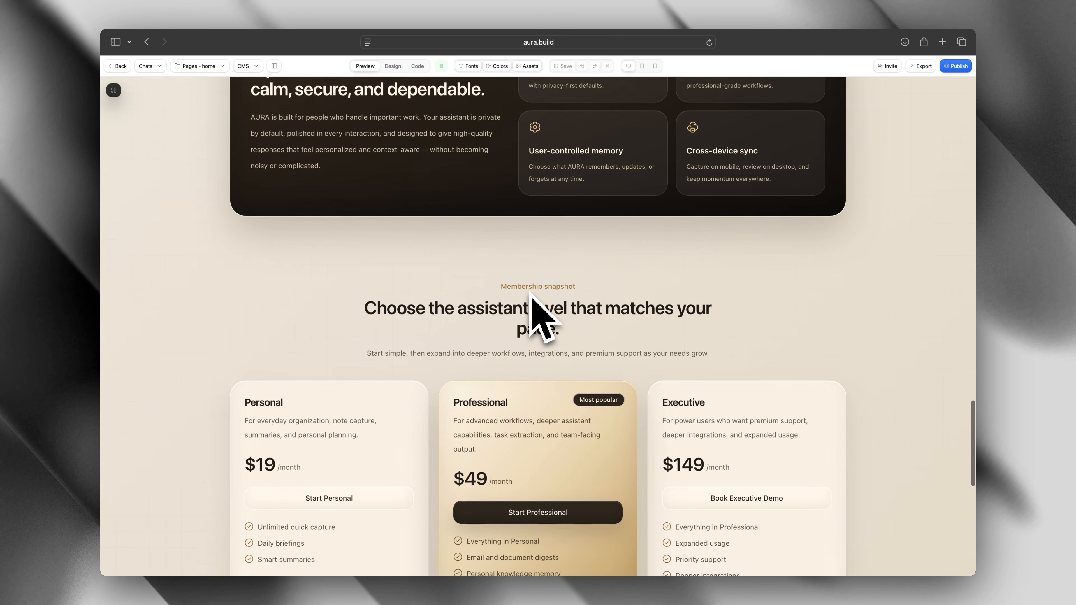
scroll(531, 292, down, 1)
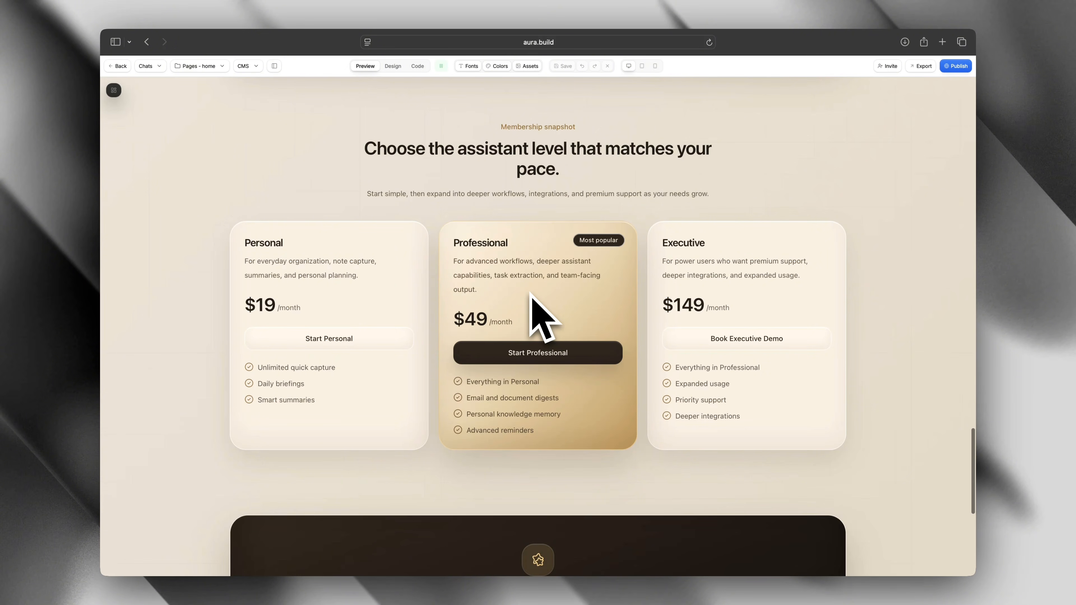
scroll(530, 294, down, 10)
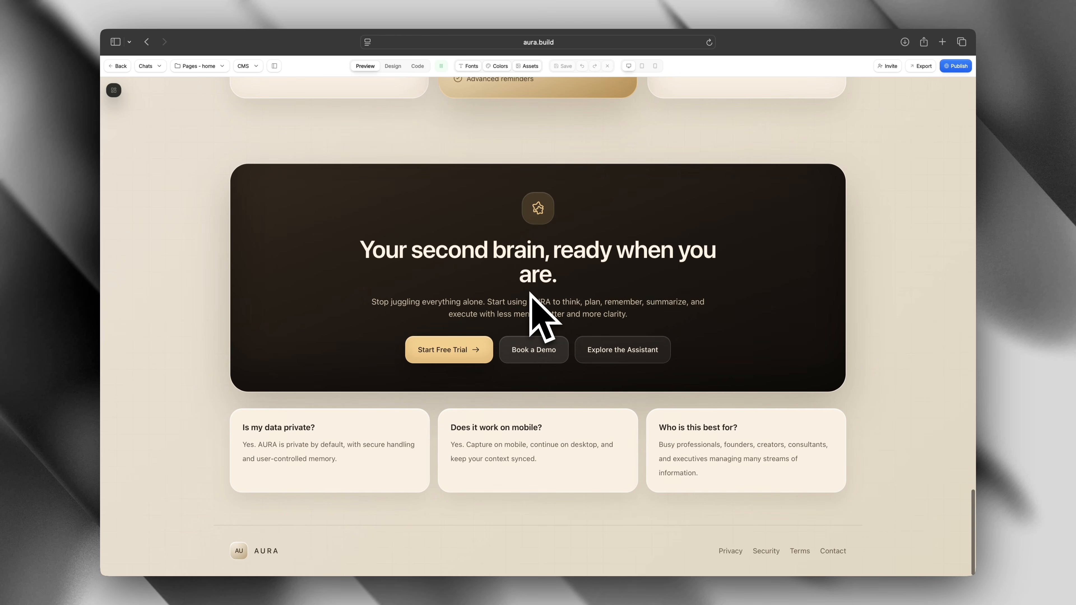
scroll(531, 296, up, 20)
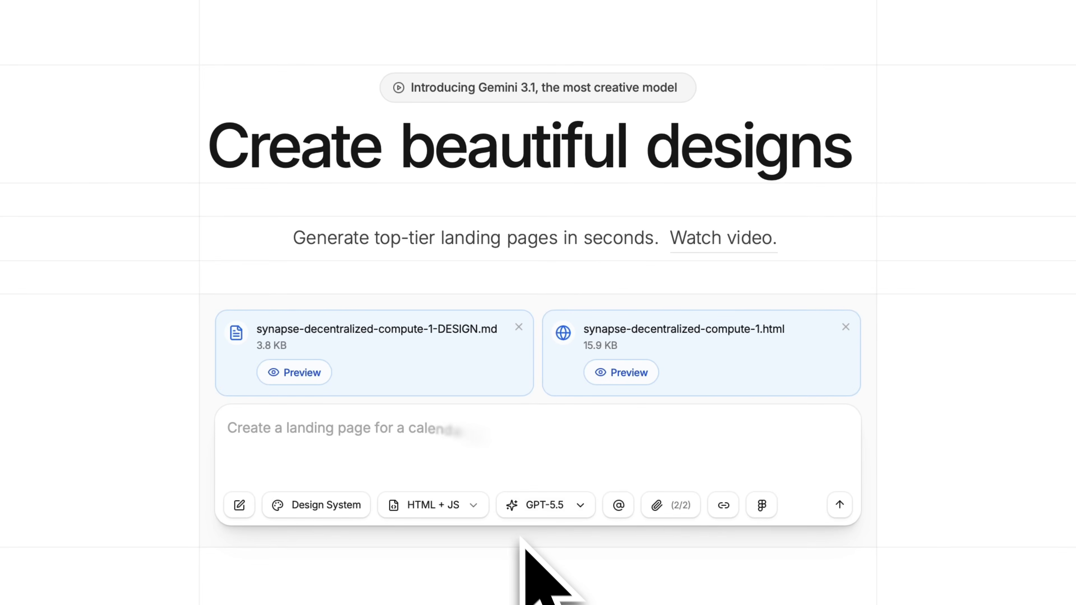
- Enter "create an AI landing page" as the prompt alongside the two attached synapse-decentralized-compute-1 files
click(471, 432)
text(create an AI landing page)
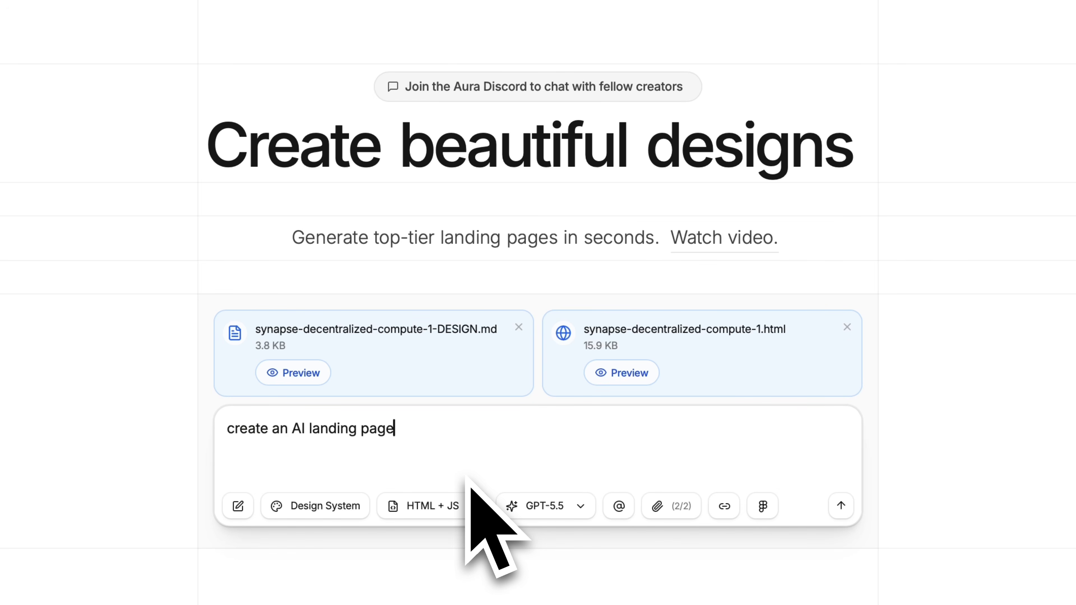
- Preview the attached synapse-decentralized-compute-1-DESIGN.md and synapse-decentralized-compute-1.html, examining the design tokens, style rules and rendered page
click(293, 373)
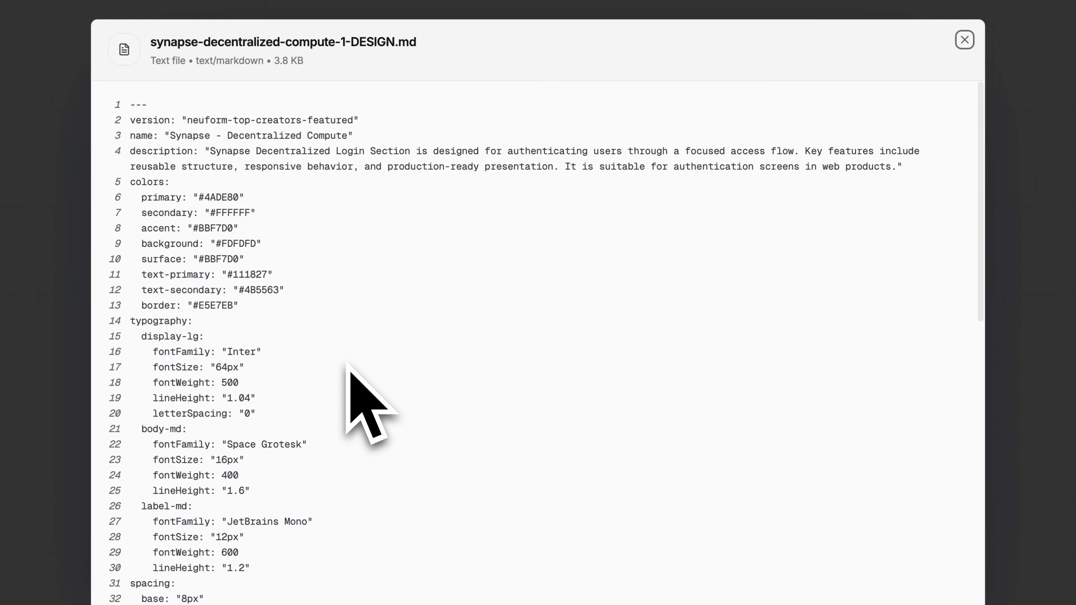
scroll(352, 364, down, 7)
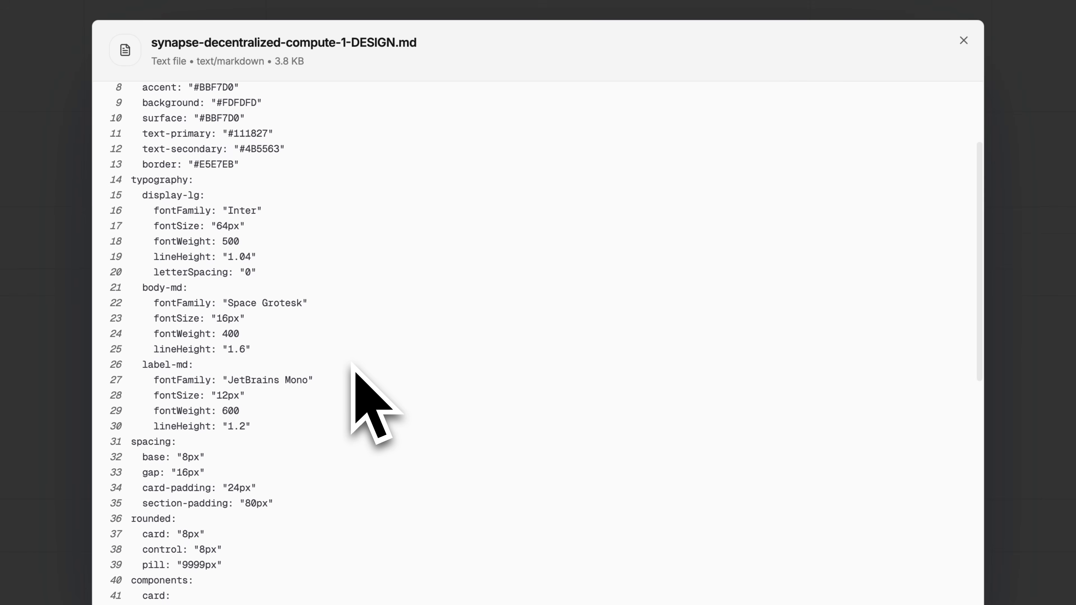
scroll(352, 364, down, 8)
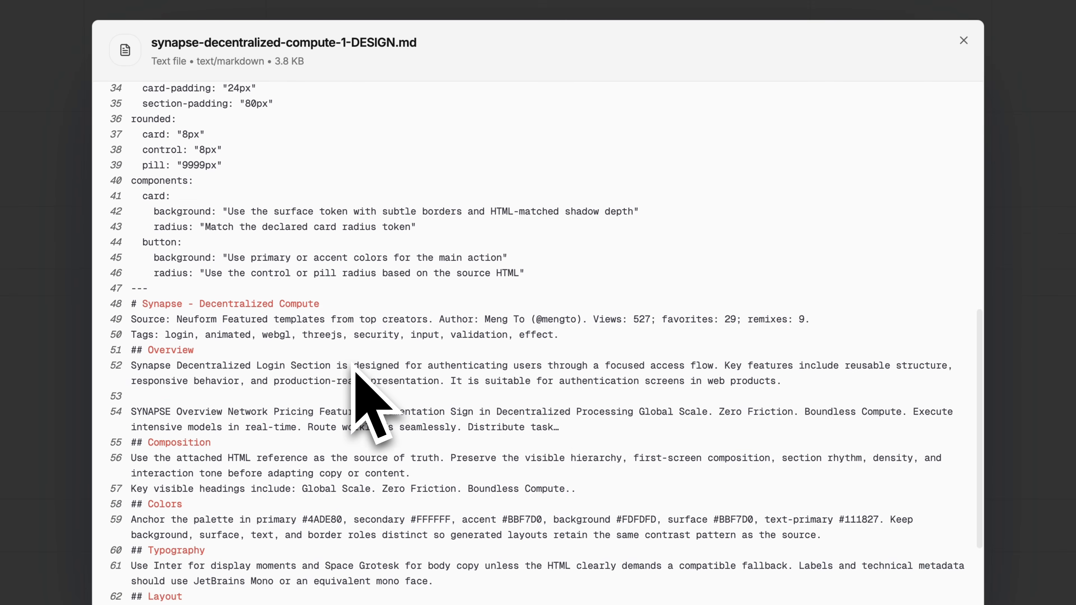
scroll(352, 363, down, 2)
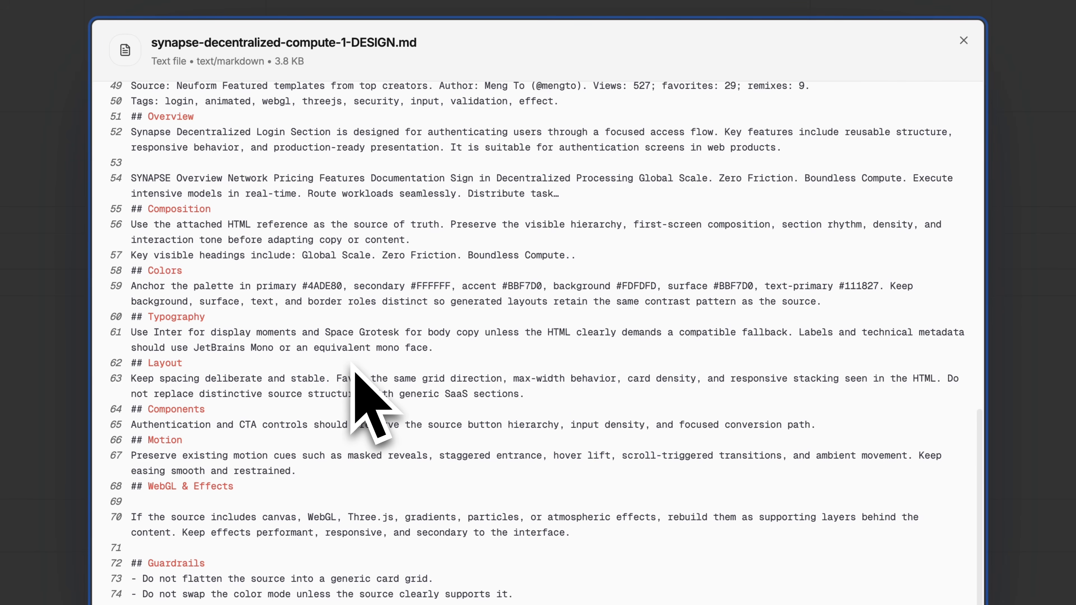
click(963, 42)
click(617, 356)
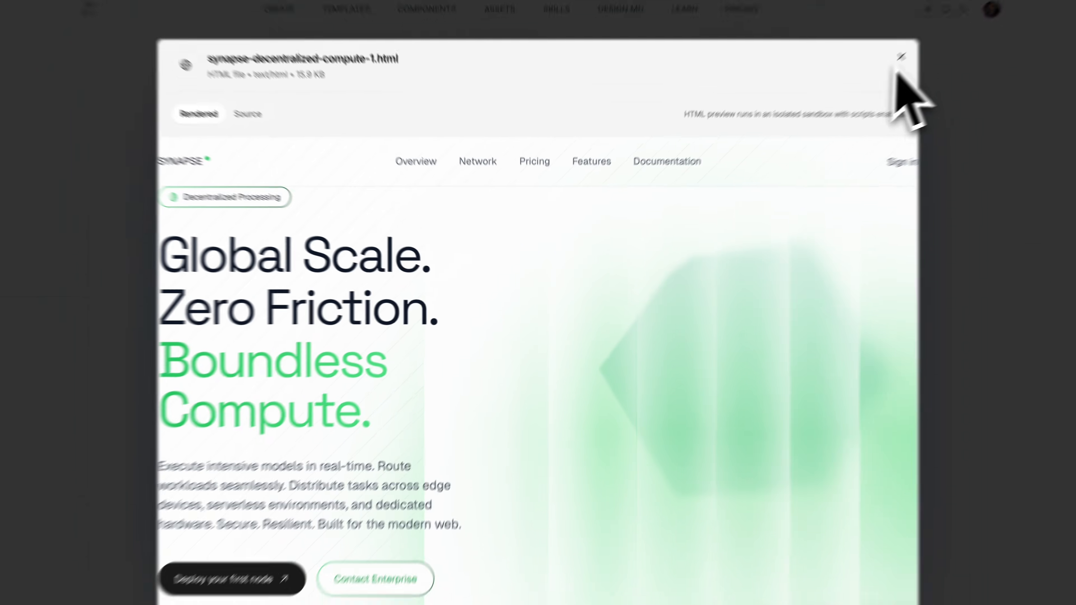
click(963, 14)
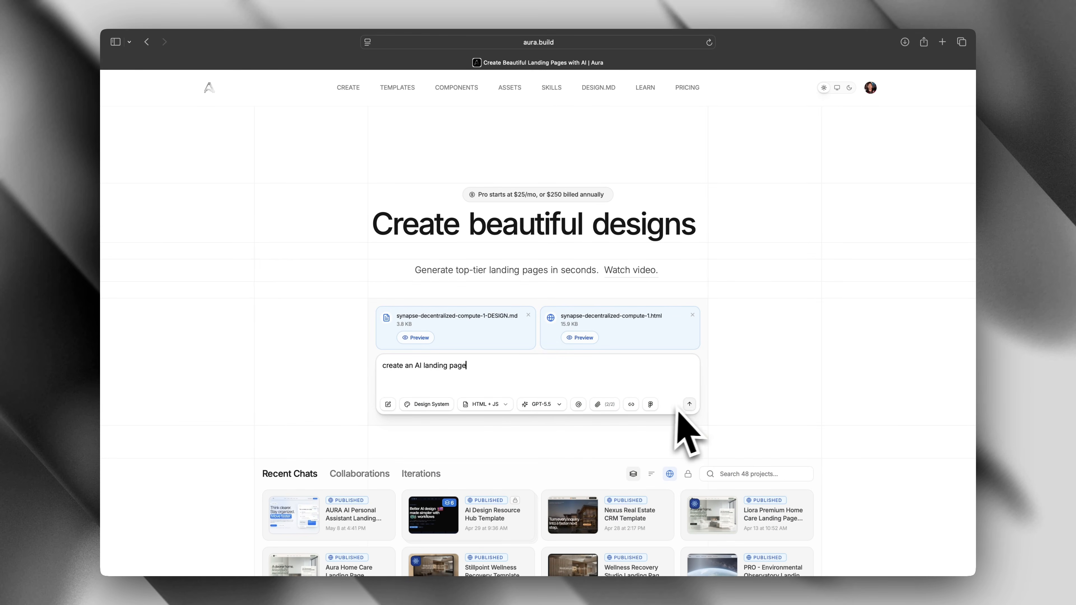
- Generate the AI landing page from the prompt and attached files with GPT-5.5, and review the result down to its footer
click(689, 404)
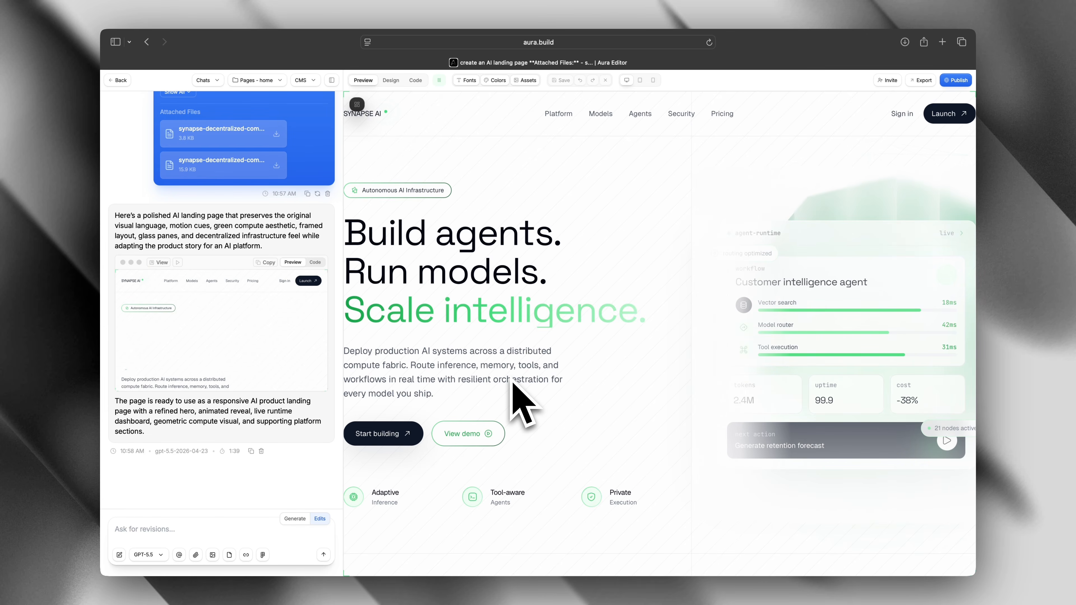
scroll(535, 373, down, 7)
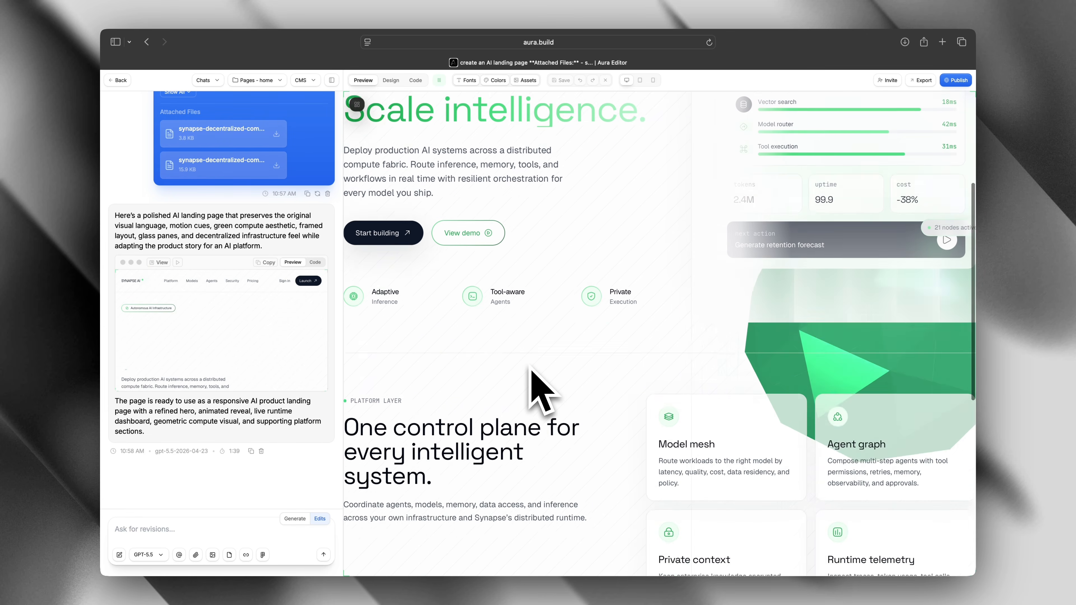
scroll(533, 371, down, 6)
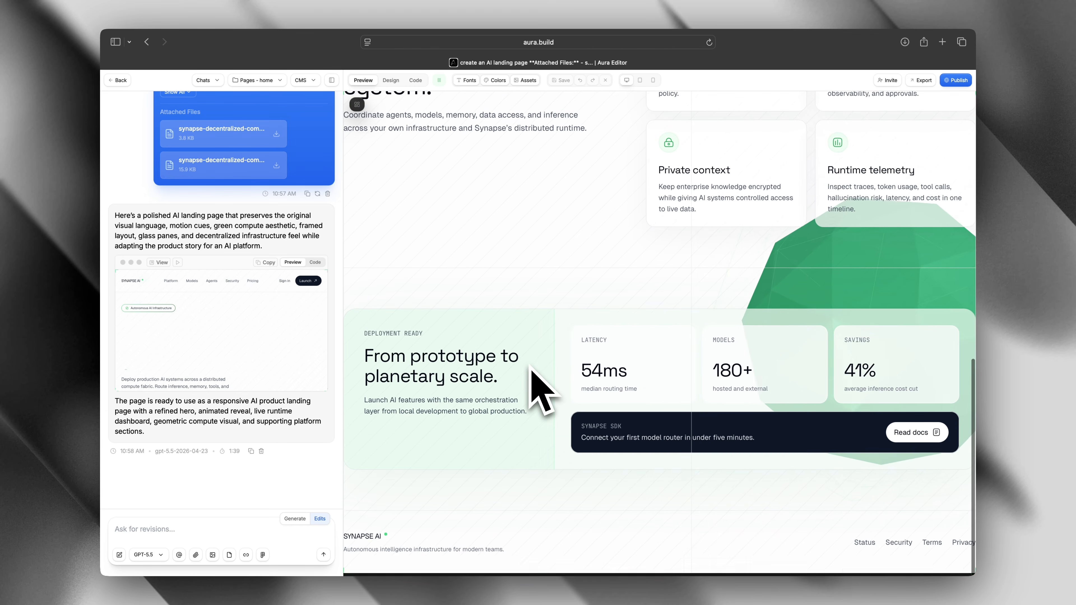
scroll(533, 369, up, 13)
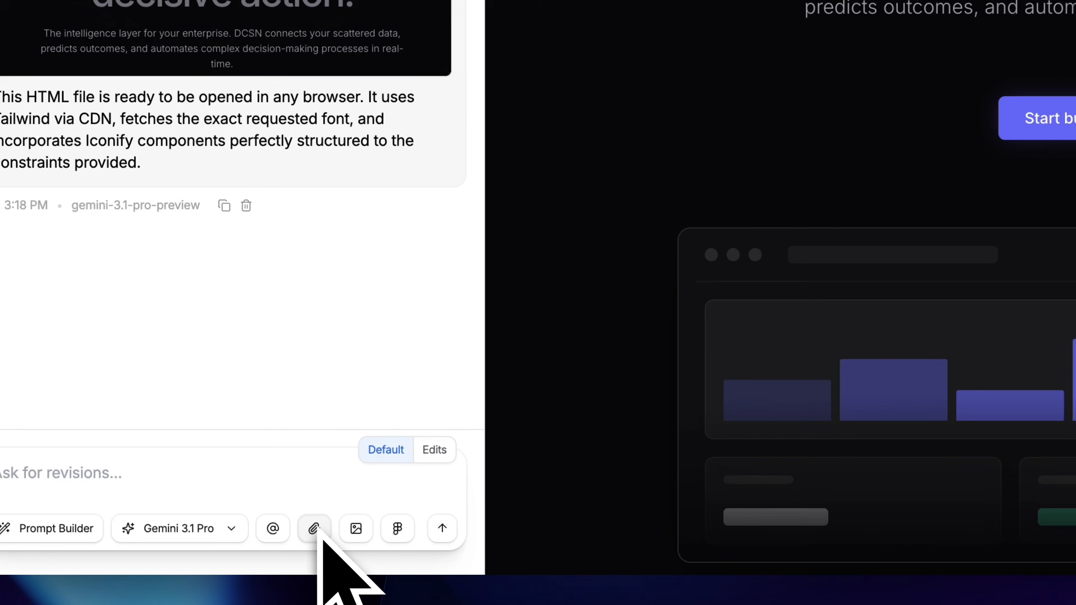
- Attach DESIGN.md and Cognitive-Routing-Framework.html from the AI Design folder to the revision prompt of the dark landing page
click(313, 528)
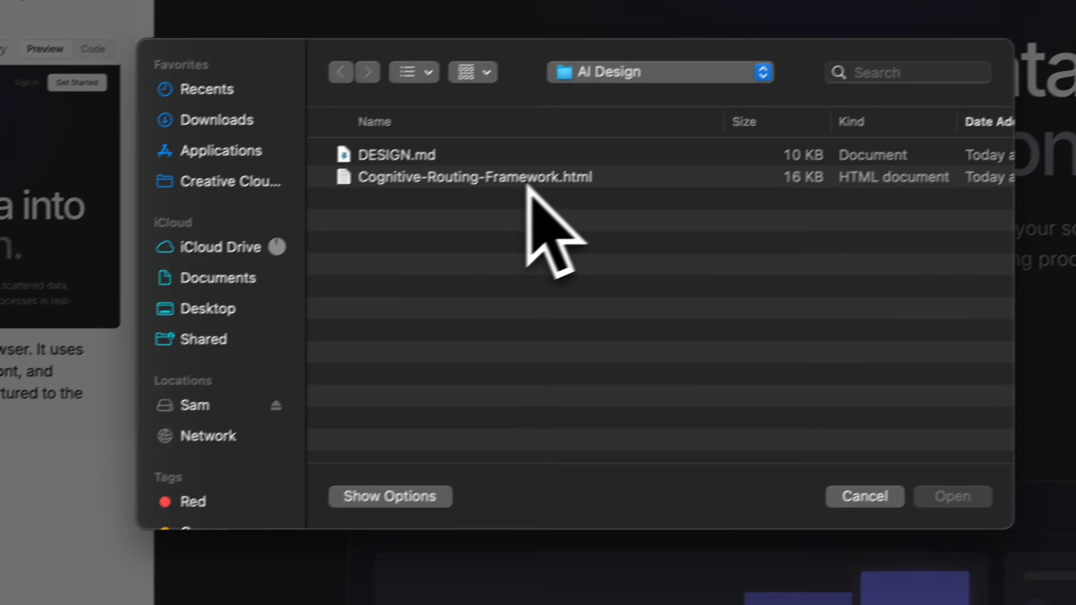
click(527, 179)
key(super+a)
click(949, 497)
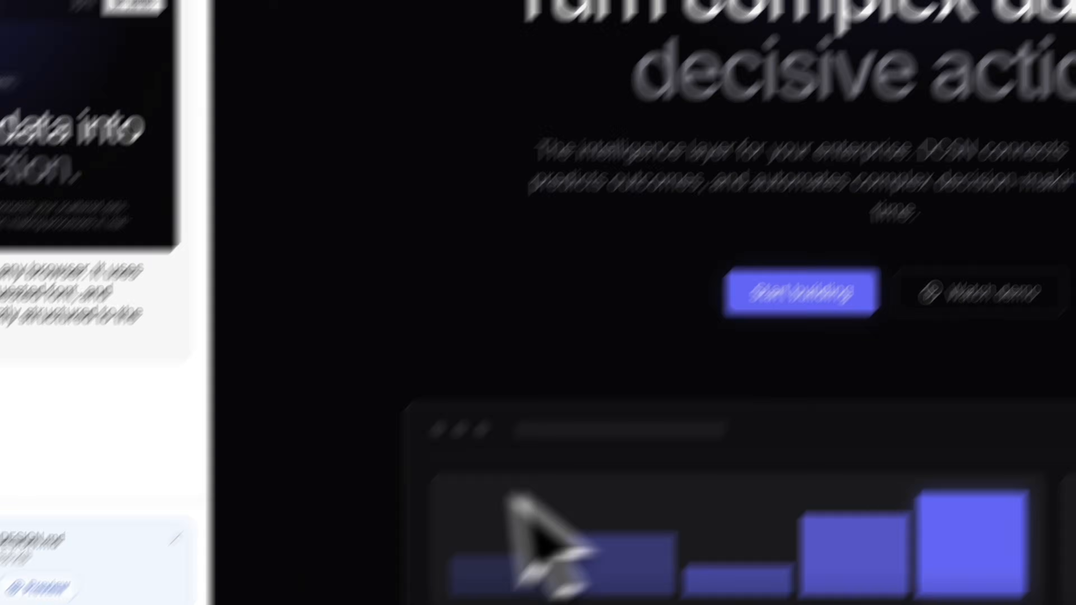
- Submit the revision request "recreate this layout exactly, do not change content, adapt style using these attached files" with Gemini 3.1 Pro
text(recreate this layout exactly, do not change content, adapt s)
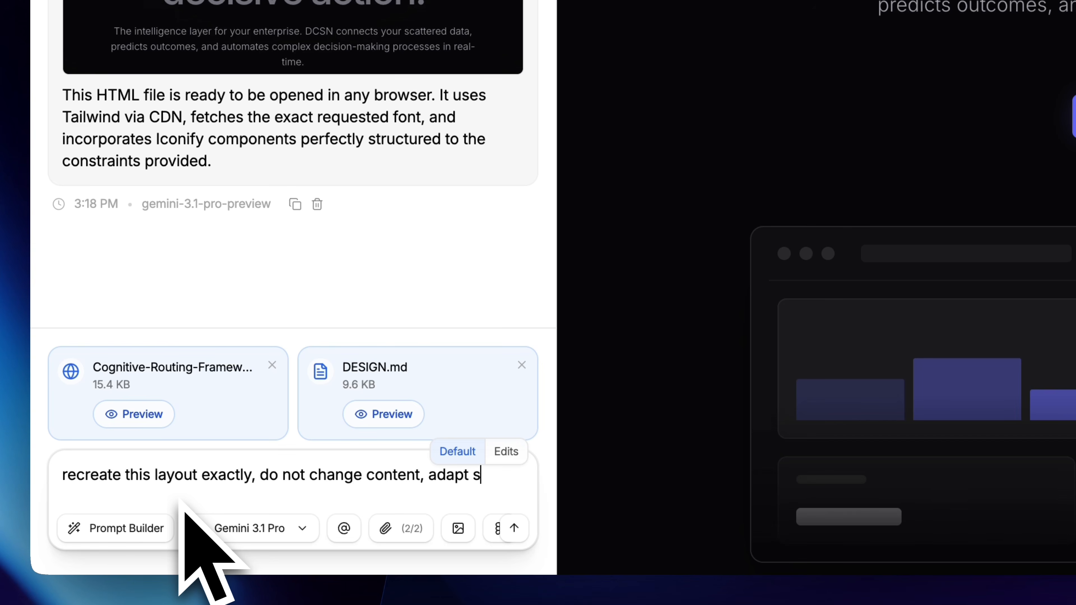
text(tyle using these attached files)
click(514, 528)
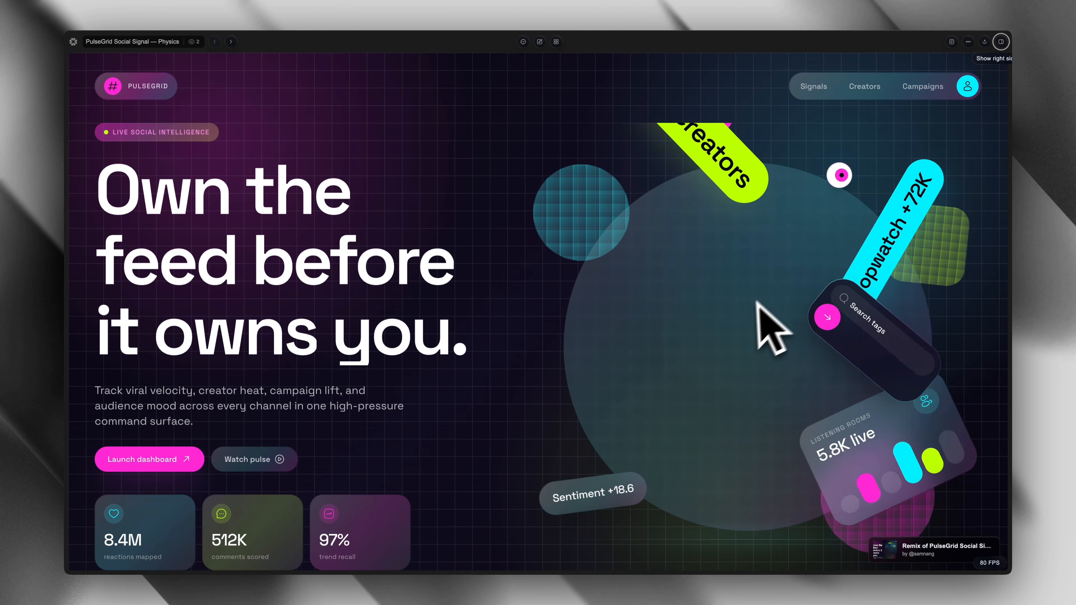
- Switch to the PulseGrid Social Signal design and show its sidebar with the typography, color and component styles
click(1001, 43)
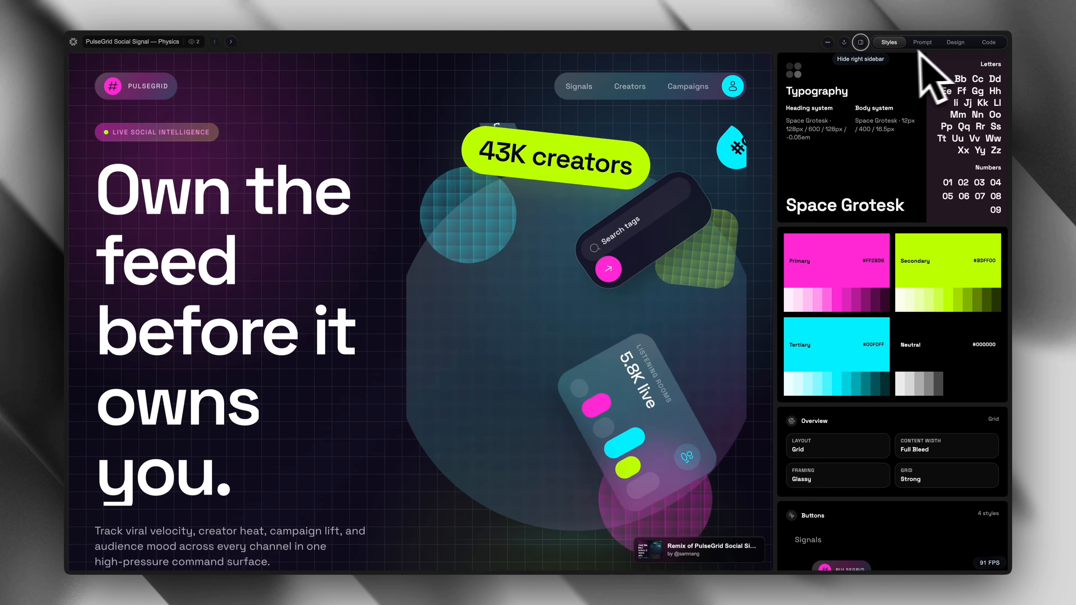
click(811, 64)
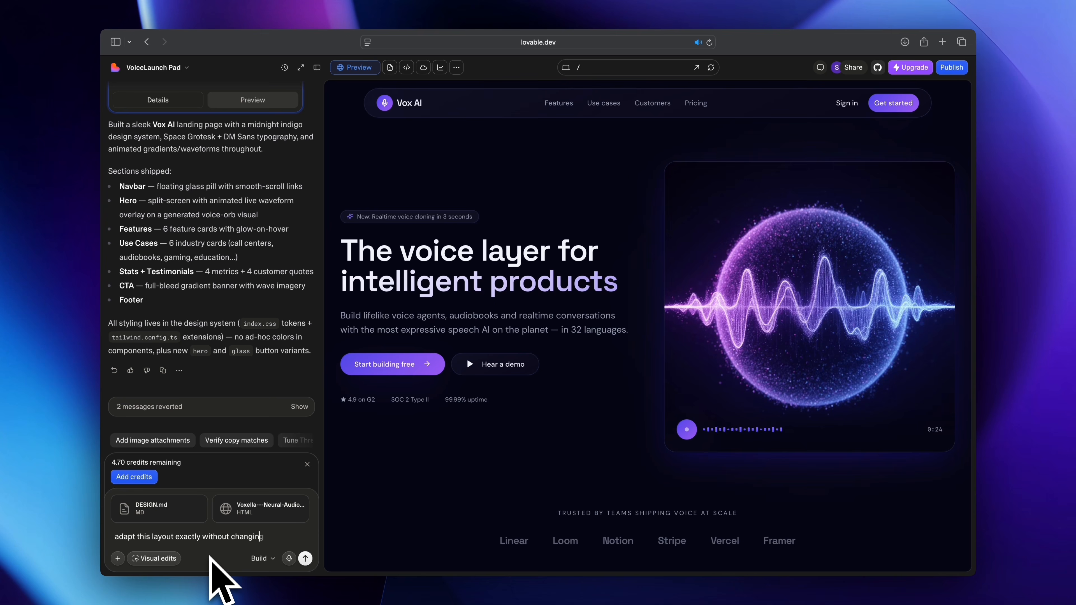
- Switch to Lovable and send "adapt this layout exactly without changing the content, adapt visual DNA using these 2 attached files" for the Vox AI page
text(the content, adapt visual DNA using these 2 attached files)
key(Return)
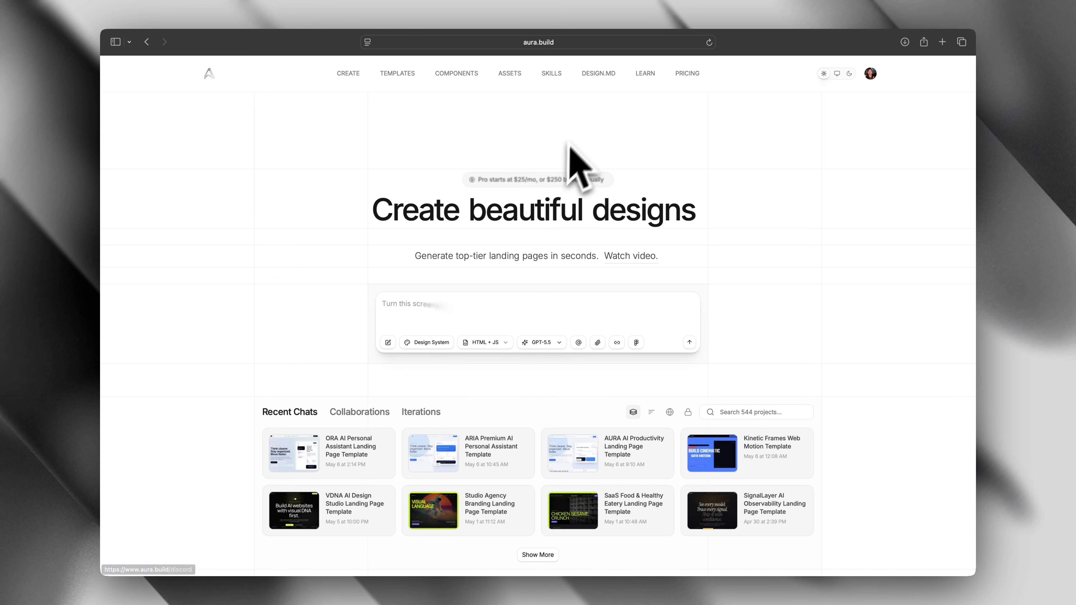
- Switch to Aura, open the DESIGN.md library and browse its design system cards
click(603, 82)
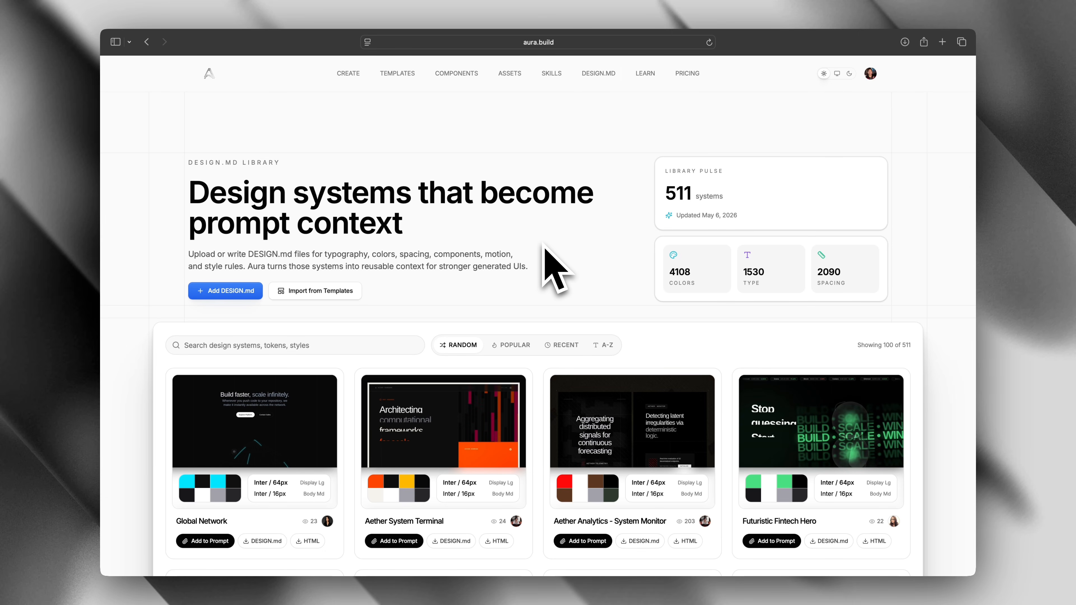
scroll(555, 271, down, 5)
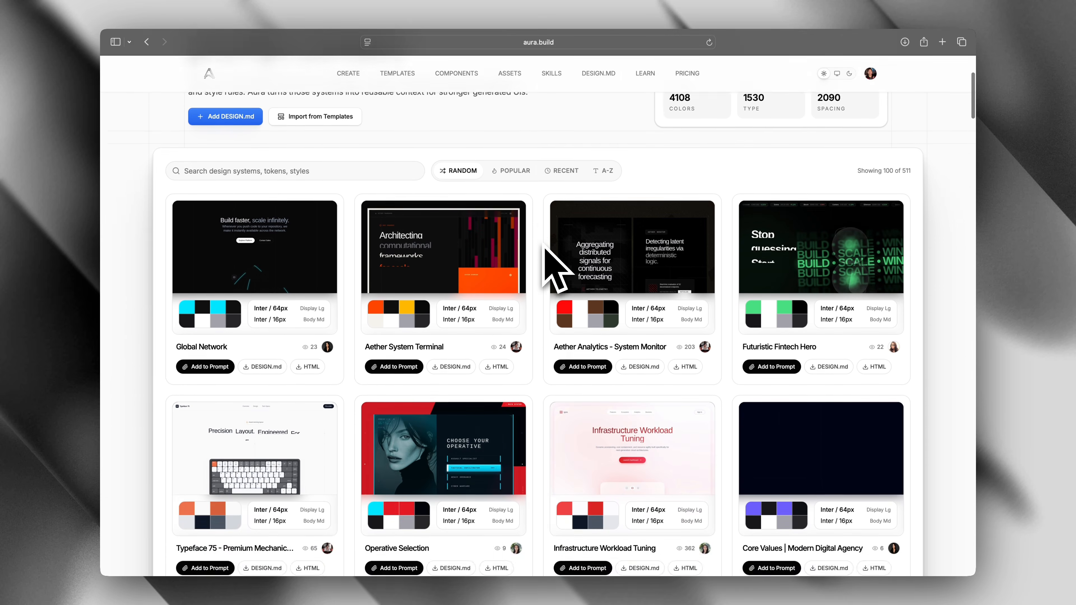
scroll(555, 269, down, 5)
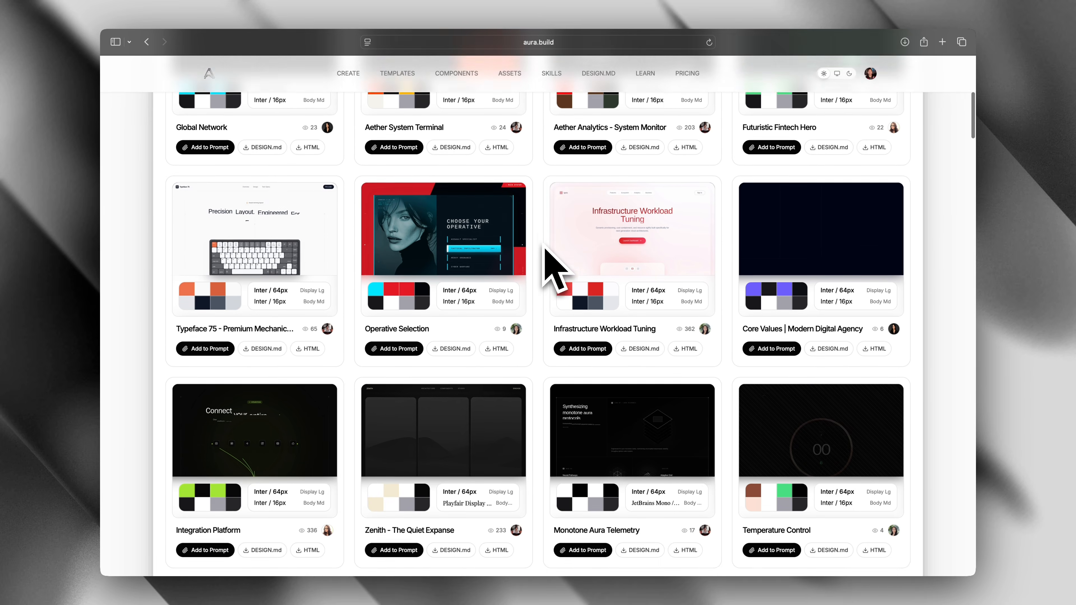
scroll(545, 249, down, 5)
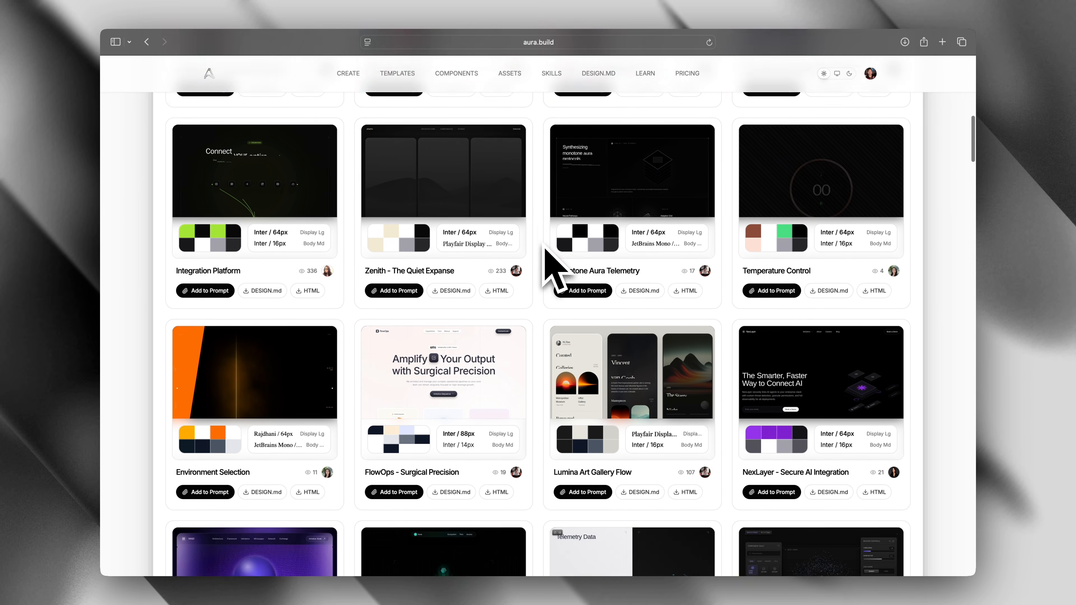
scroll(545, 249, down, 5)
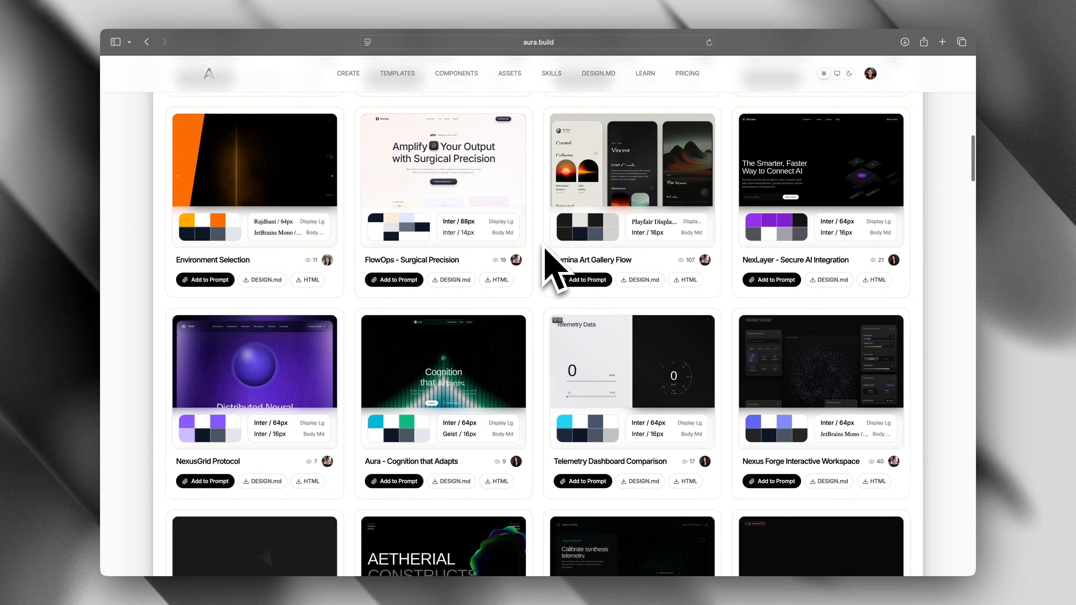
- Look through further design system cards in the DESIGN.md library, comparing their previews, color palettes and fonts
scroll(545, 249, down, 8)
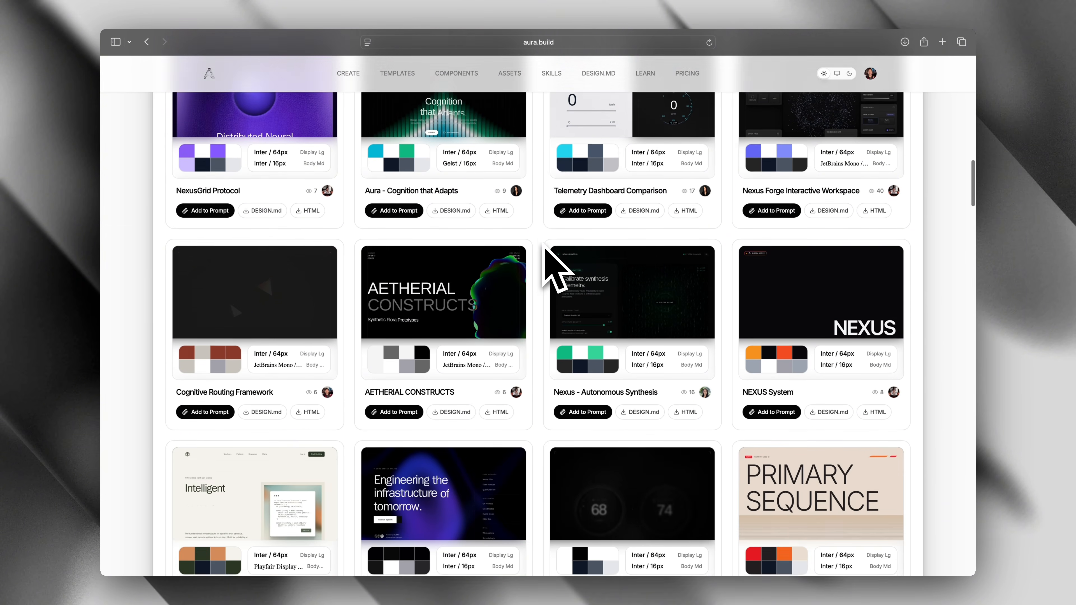
scroll(546, 250, down, 6)
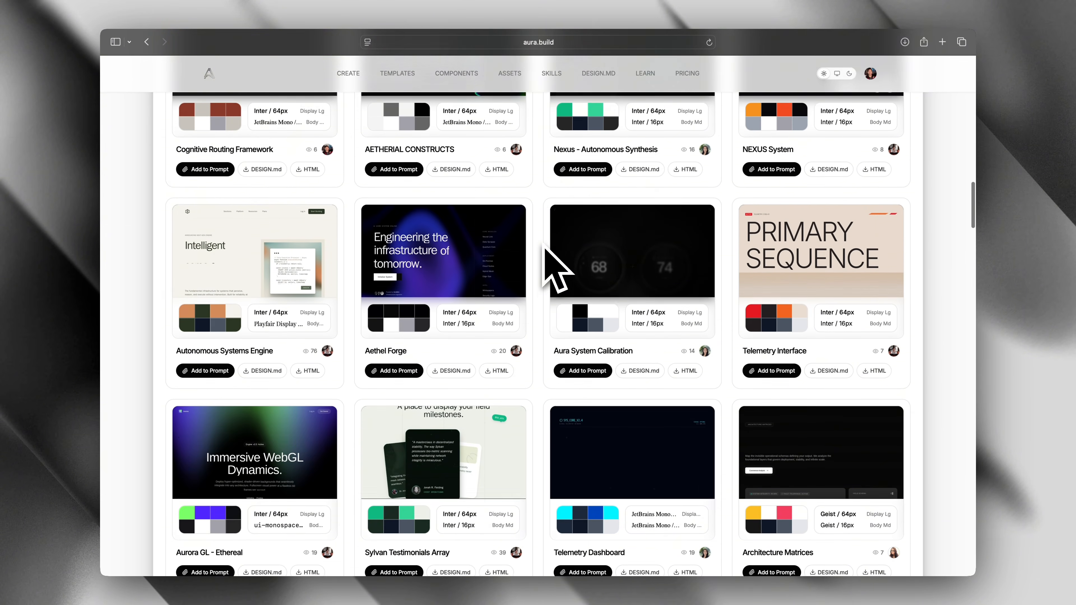
scroll(545, 250, down, 6)
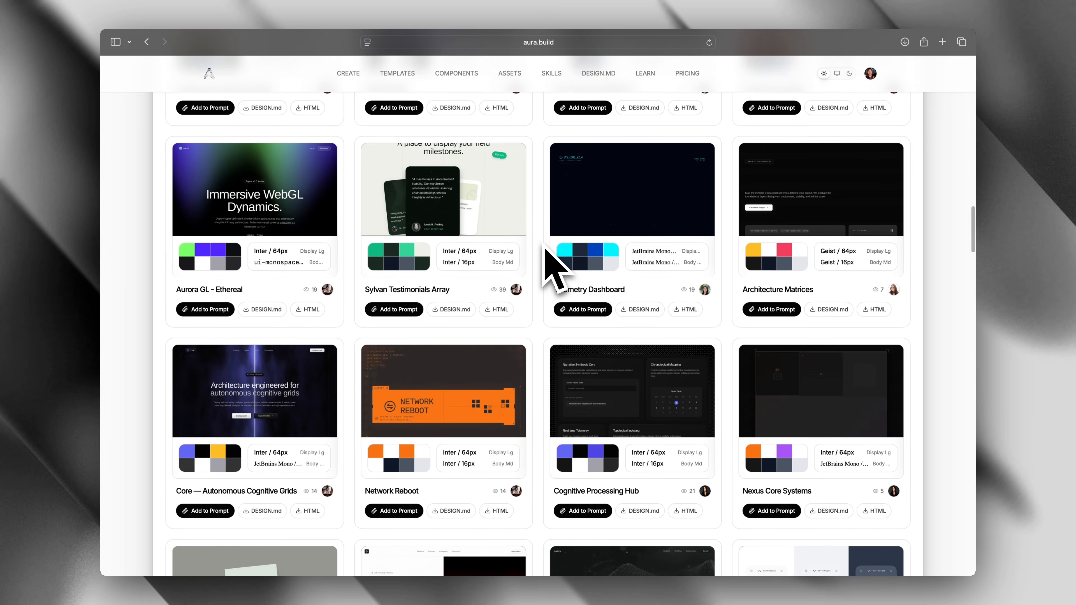
scroll(550, 267, down, 3)
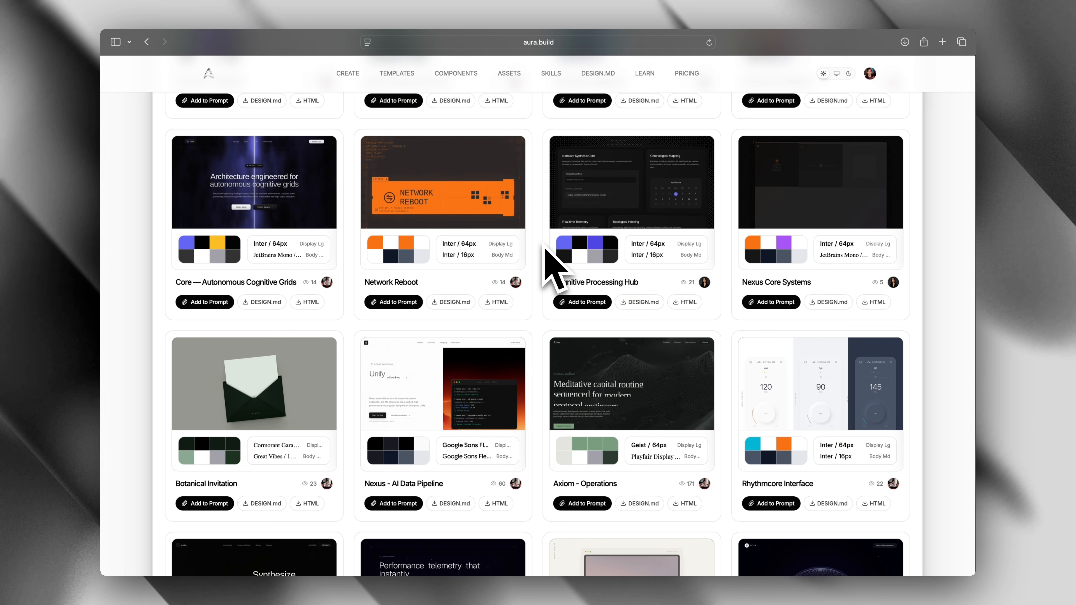
scroll(551, 267, up, 1)
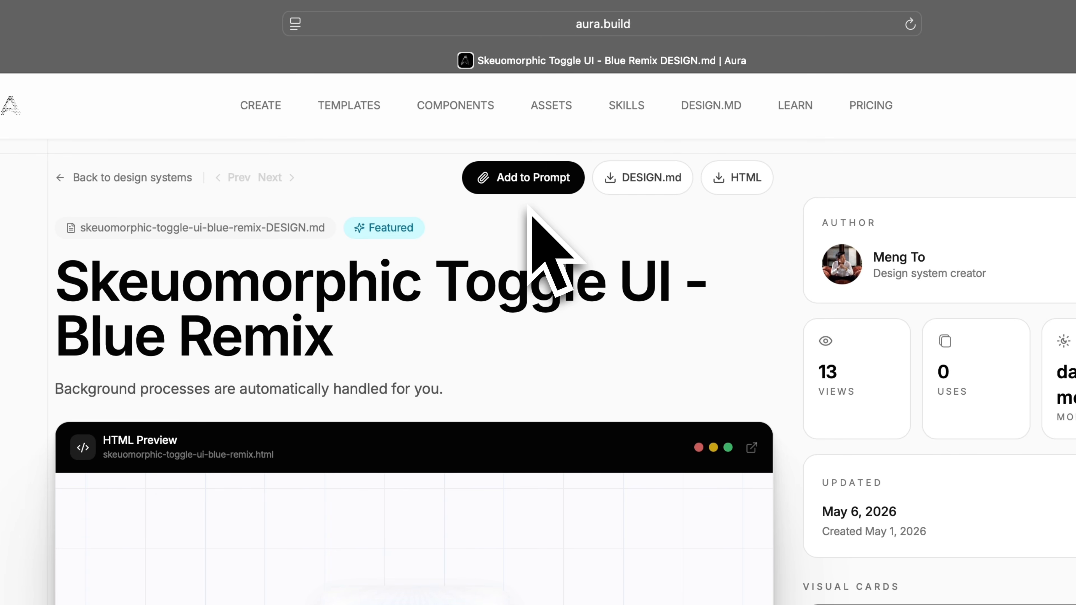
- Attach the Skeuomorphic Toggle UI - Blue Remix design system to a prompt, paste the AI personal assistant landing page brief and submit it with GPT-5.5
click(529, 191)
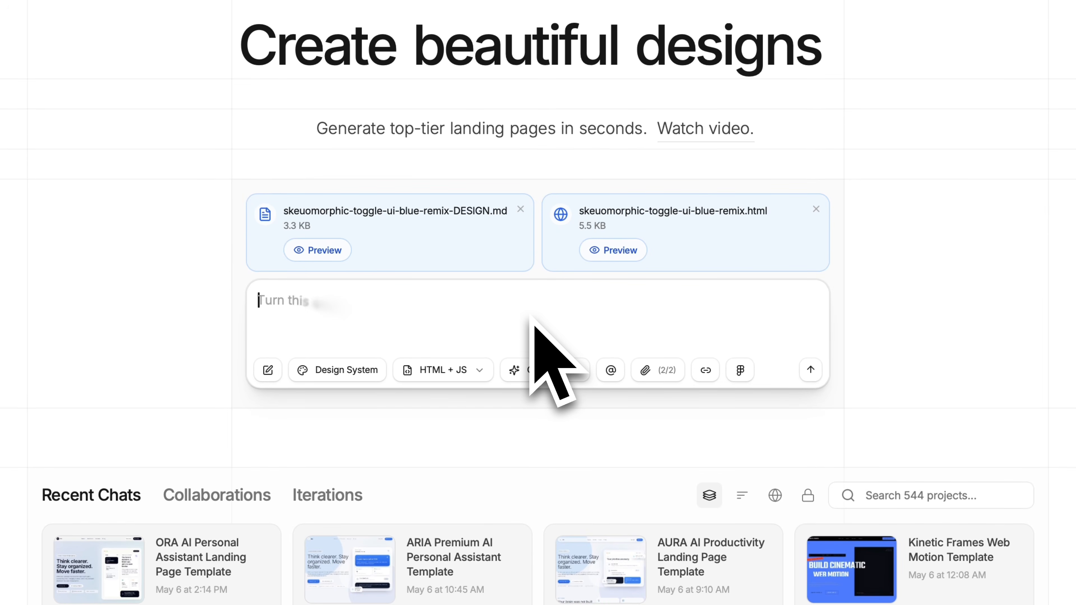
key(ctrl+v)
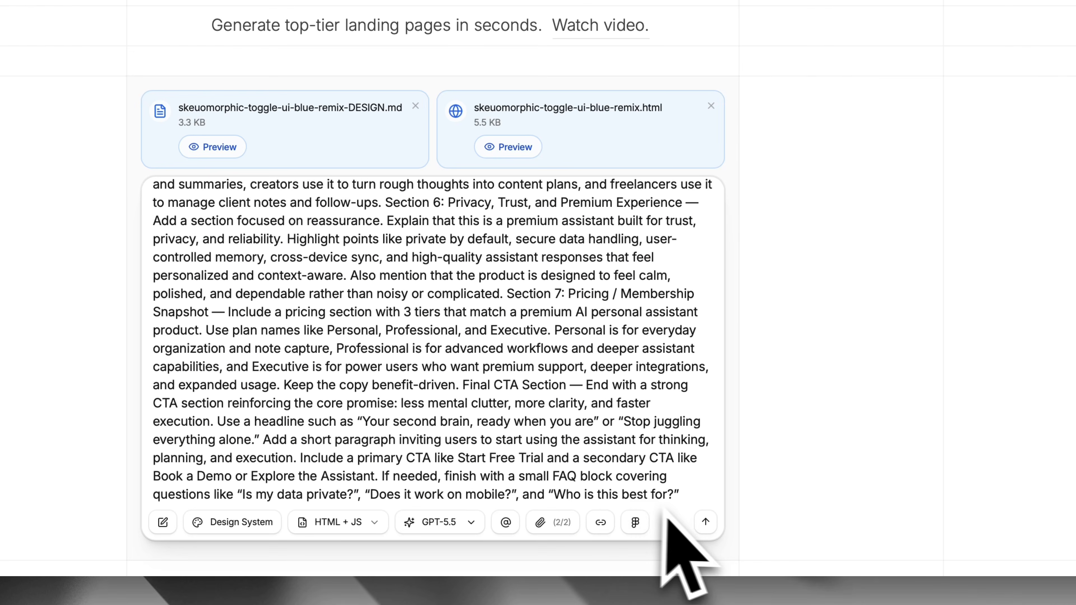
click(704, 583)
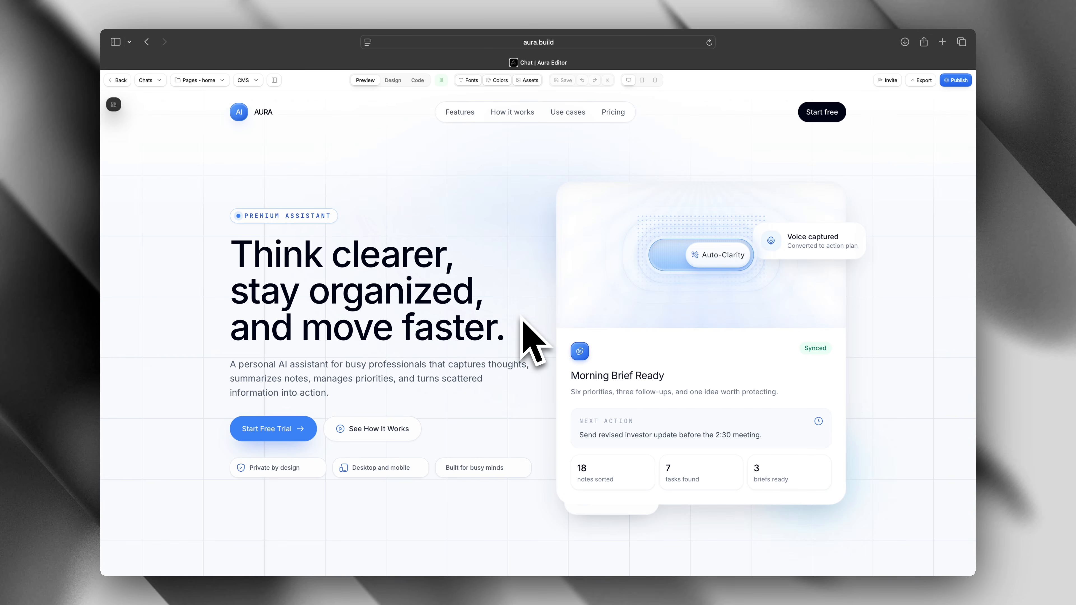
- Examine the generated AURA landing page from the hero through features, workflow, audience, privacy and pricing to the closing call to action
scroll(522, 319, down, 6)
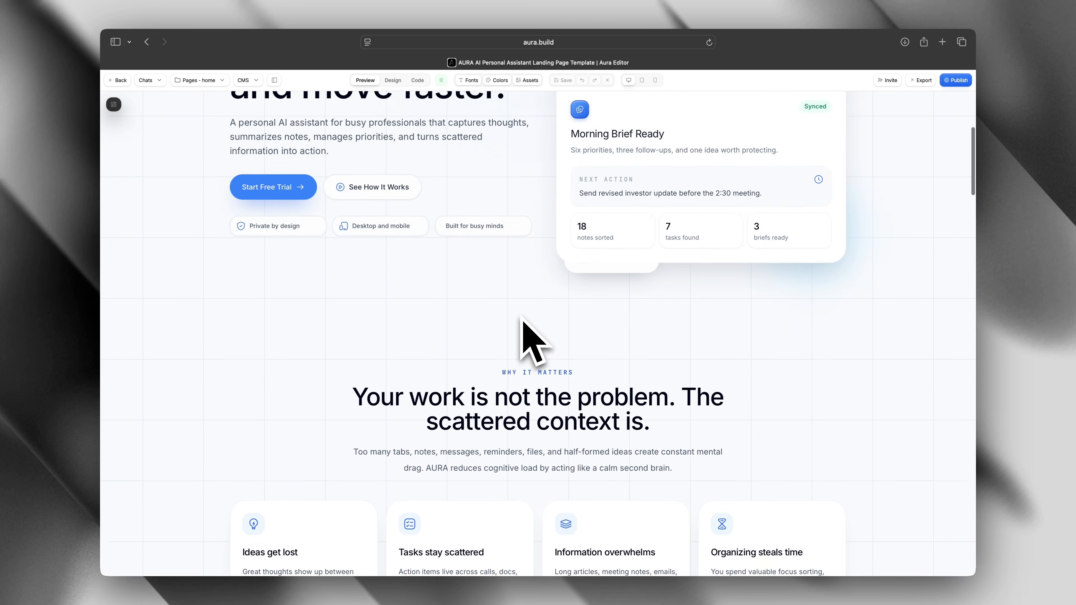
scroll(522, 318, down, 8)
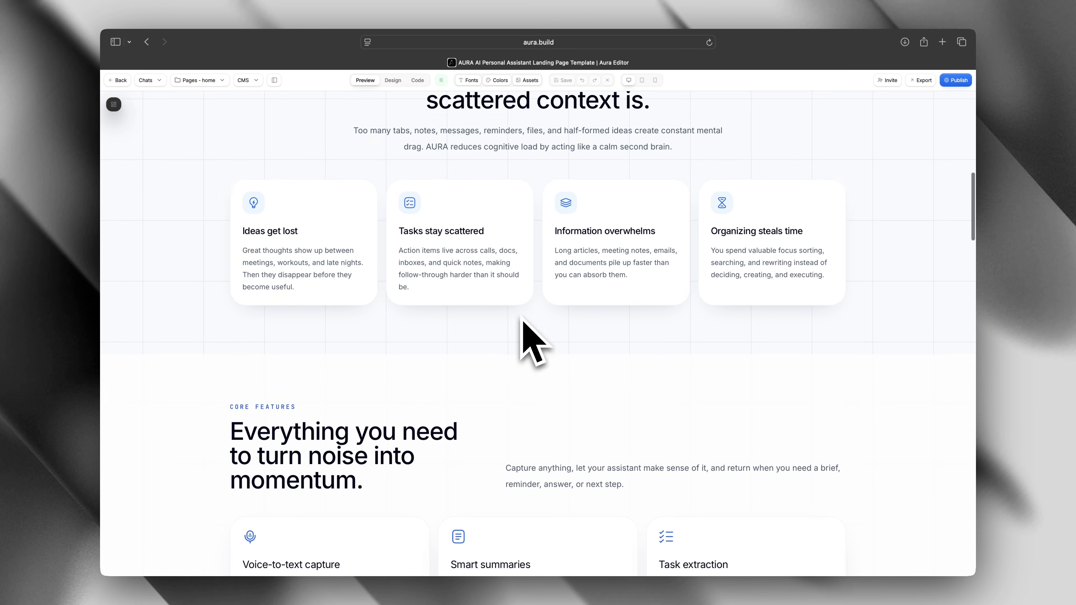
scroll(522, 319, down, 7)
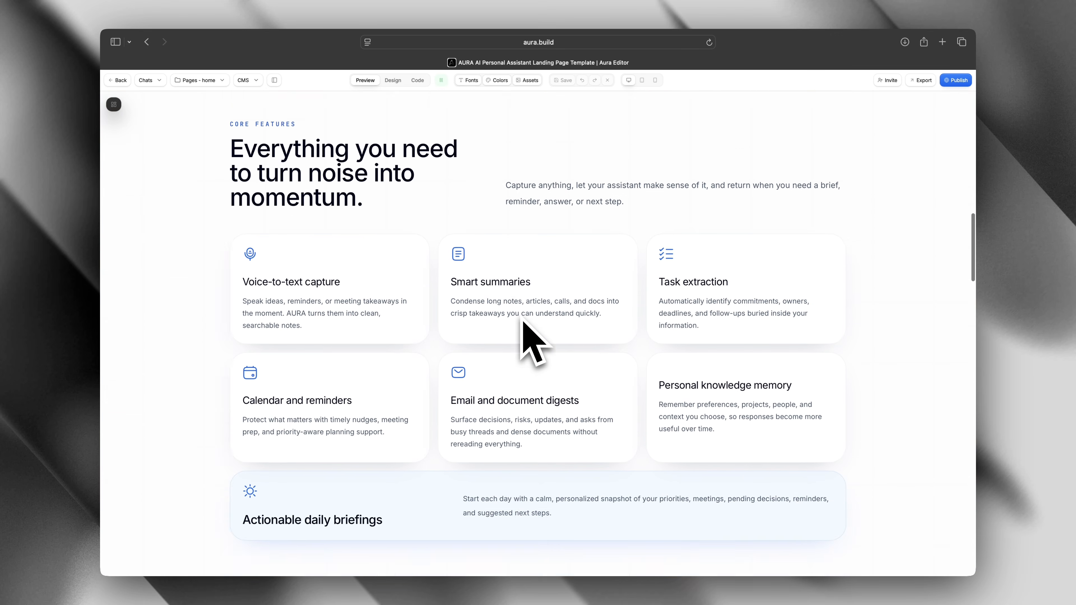
scroll(522, 320, down, 6)
scroll(522, 320, down, 10)
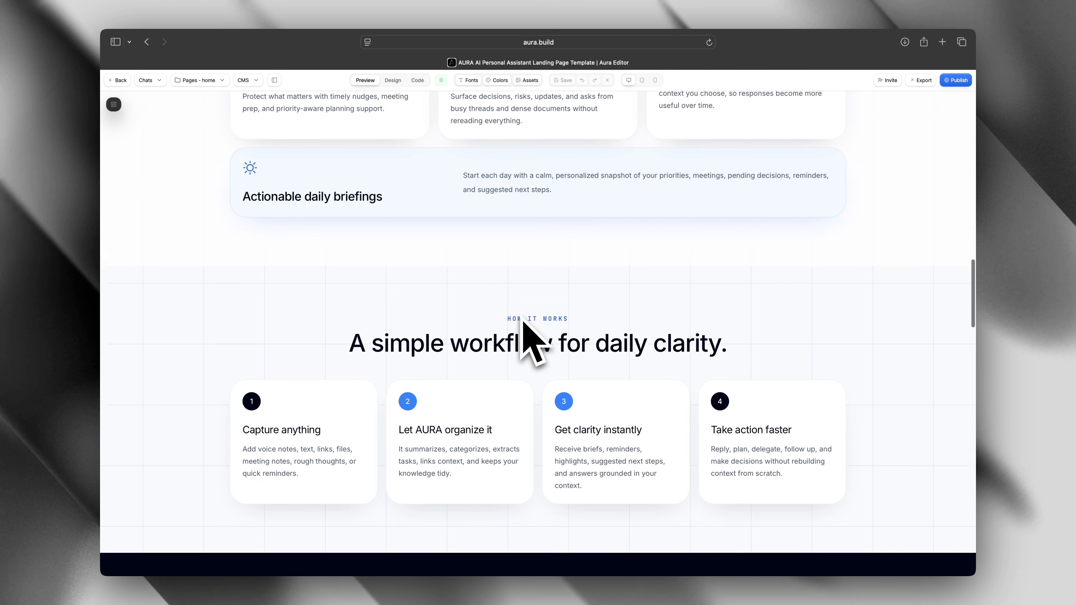
scroll(522, 318, down, 15)
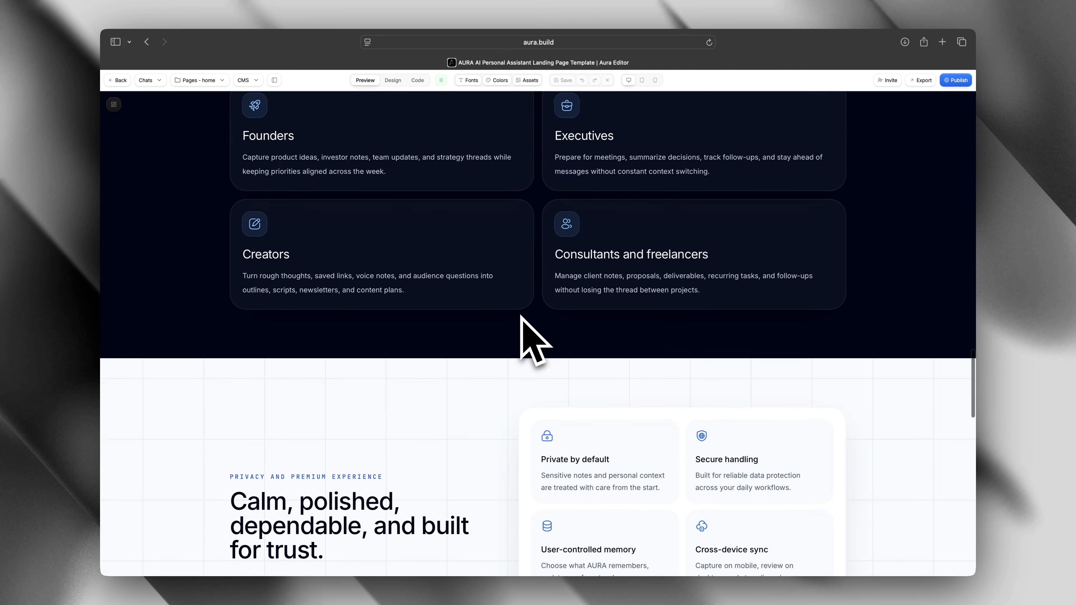
scroll(522, 320, down, 10)
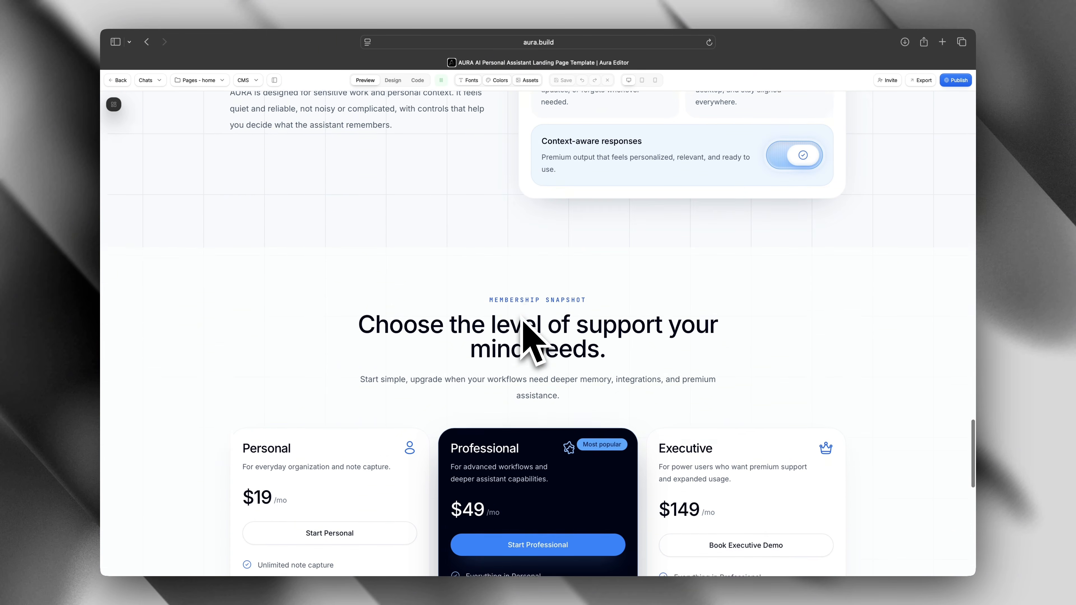
scroll(521, 320, down, 6)
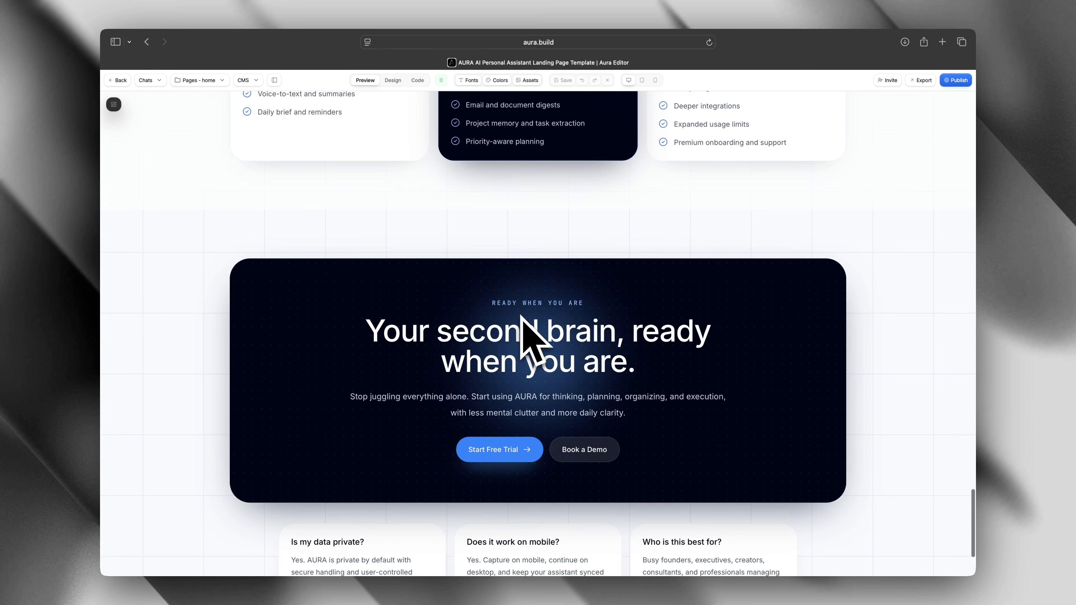
- View the Pricing Plans - Light Skeuomorphic design system and try the plan cards and the annual billing toggle in its HTML preview
click(521, 314)
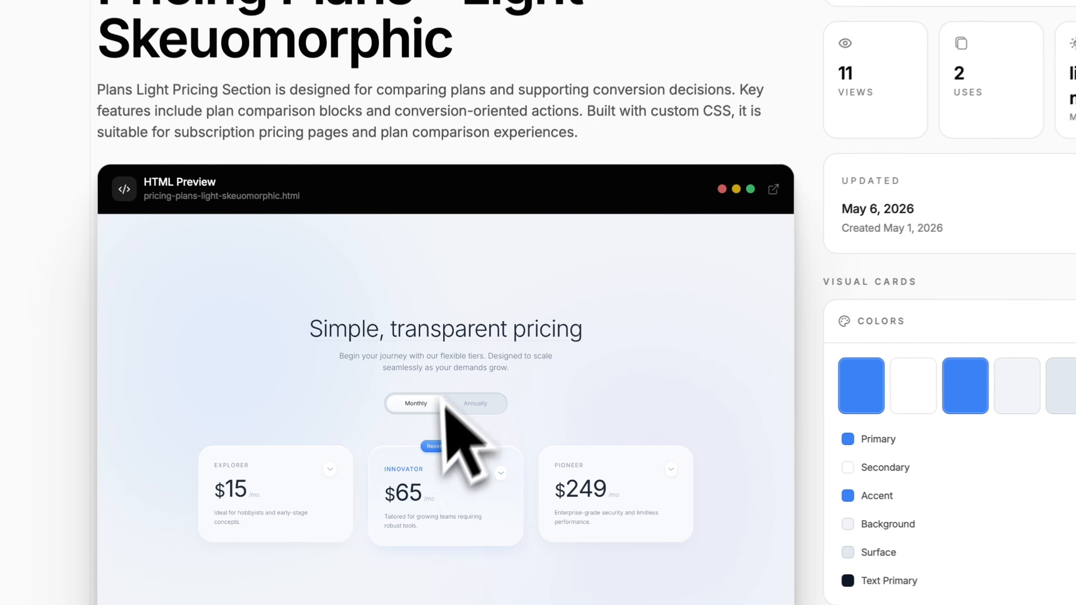
mouse_move(368, 457)
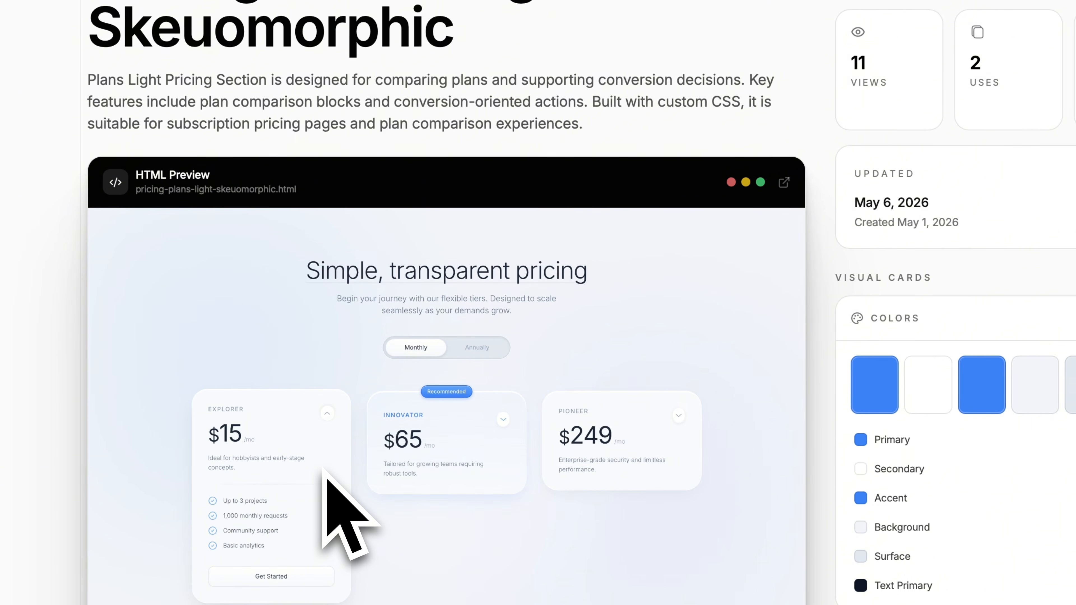
mouse_move(456, 428)
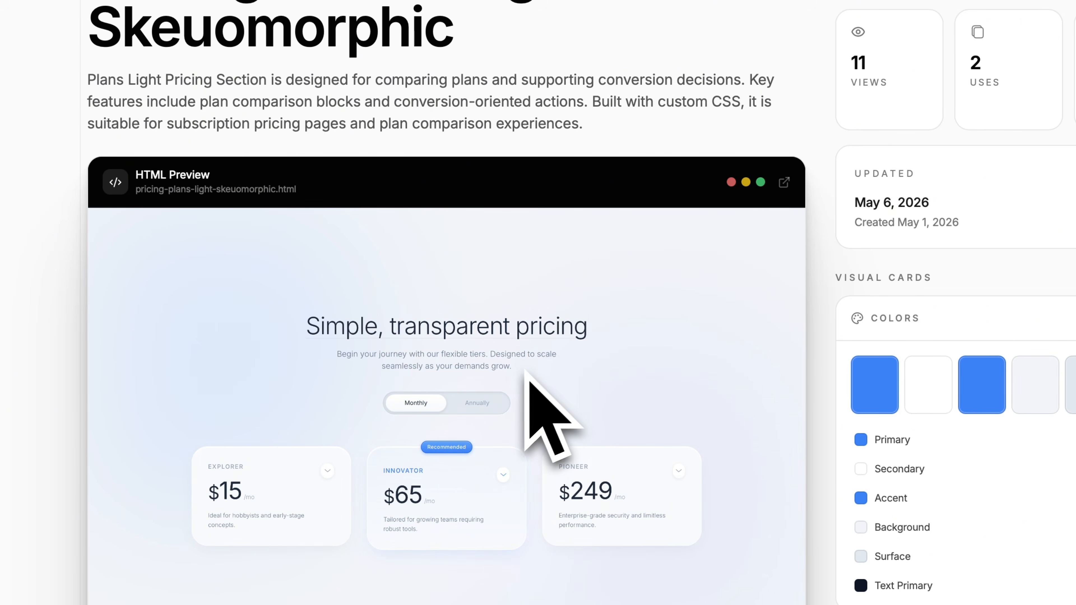
click(478, 408)
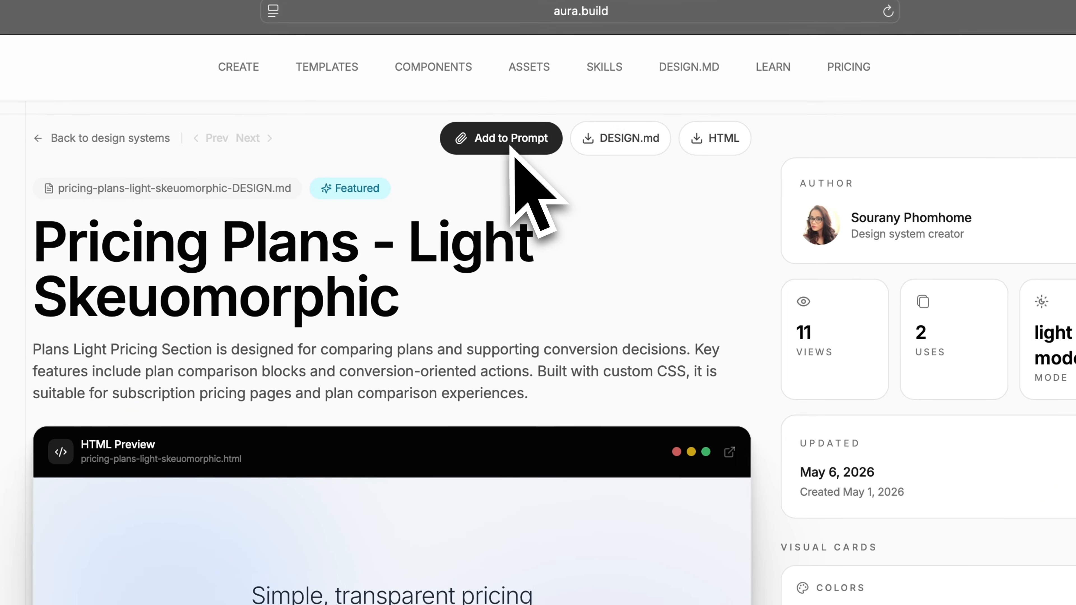
- Attach the Pricing Plans - Light Skeuomorphic design system to a prompt, paste the same personal assistant brief and submit it with GPT-5.5
click(510, 142)
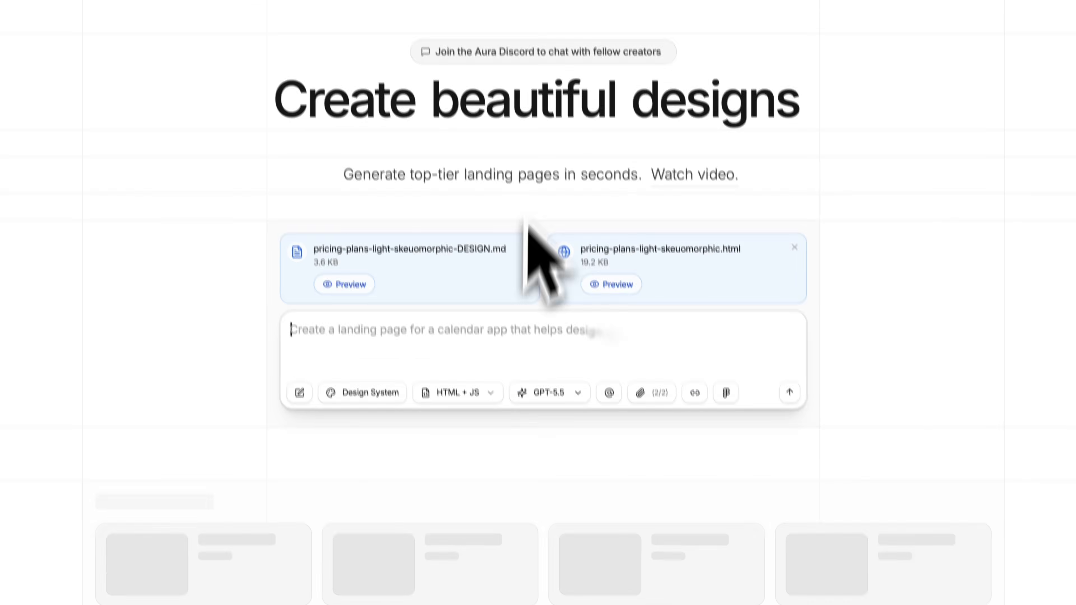
click(533, 337)
key(super+v)
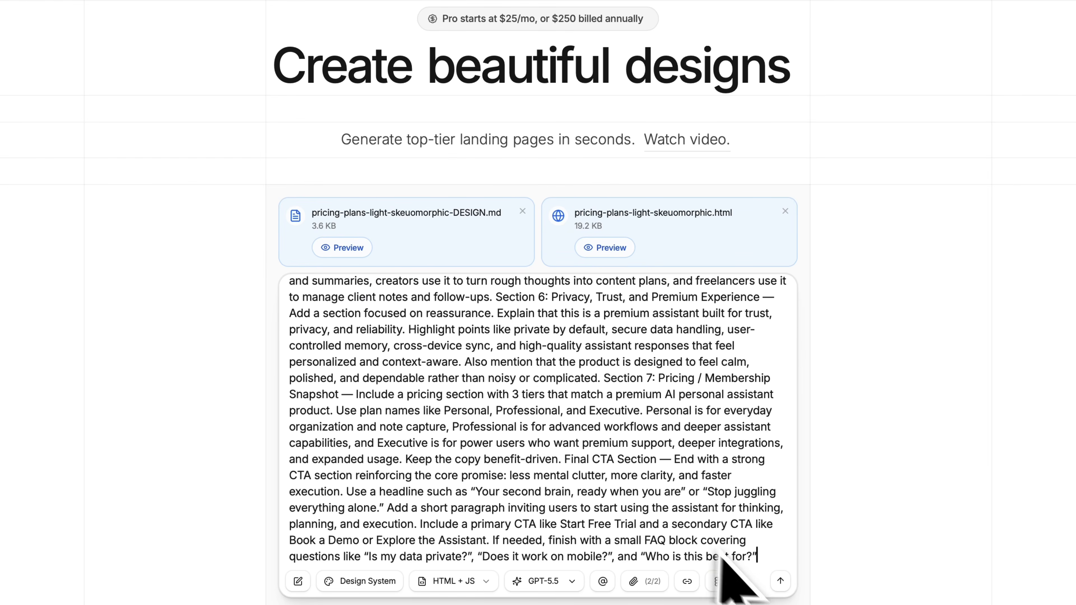
click(780, 581)
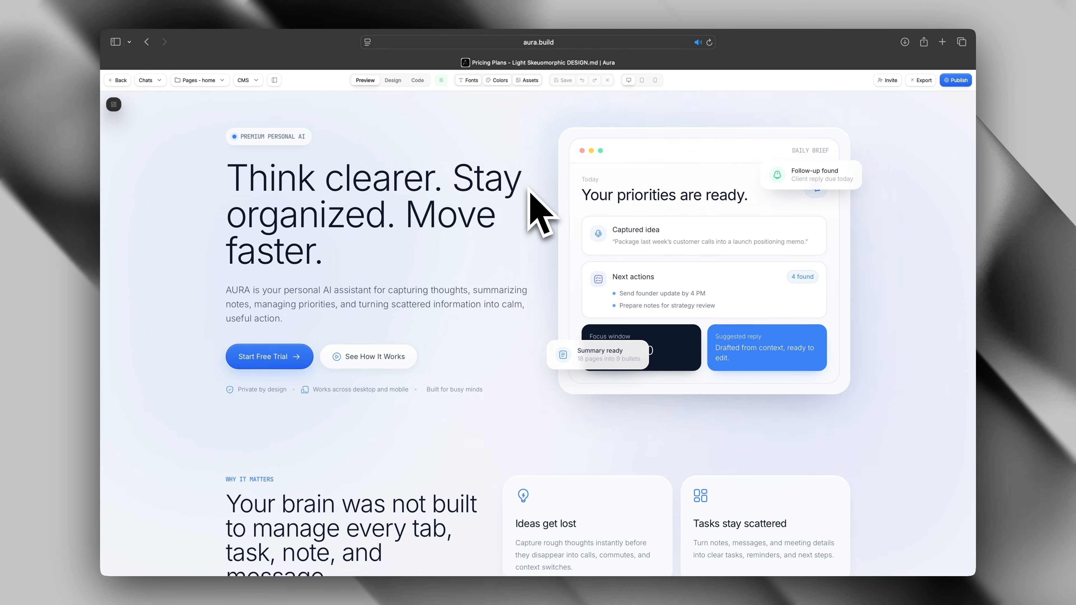
- Examine the light skeuomorphic AURA page's hero, feature cards, four-step workflow, audience and privacy sections
scroll(530, 191, down, 5)
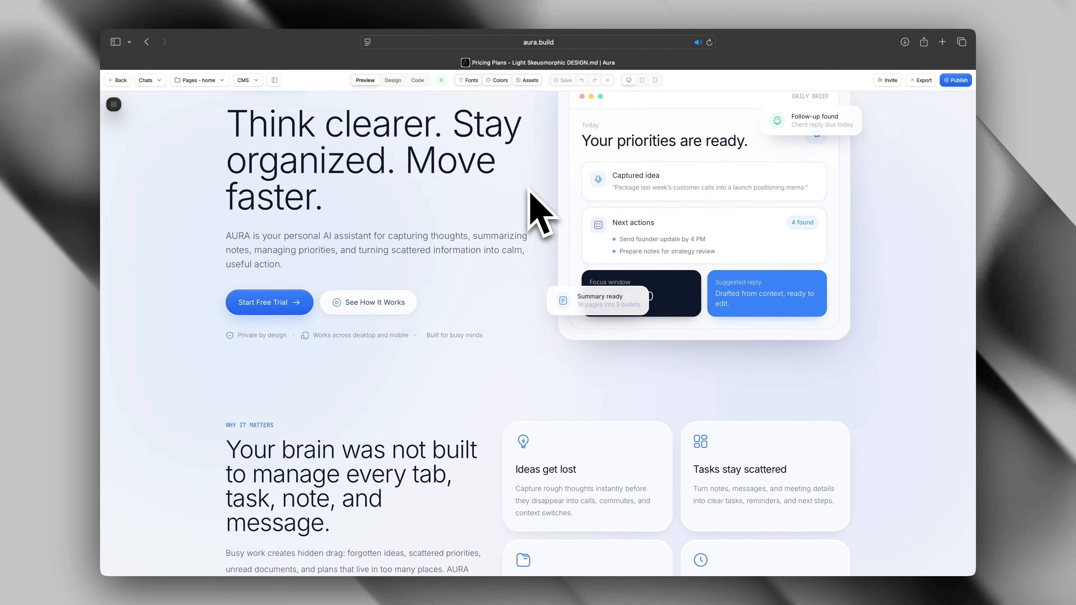
scroll(529, 191, down, 5)
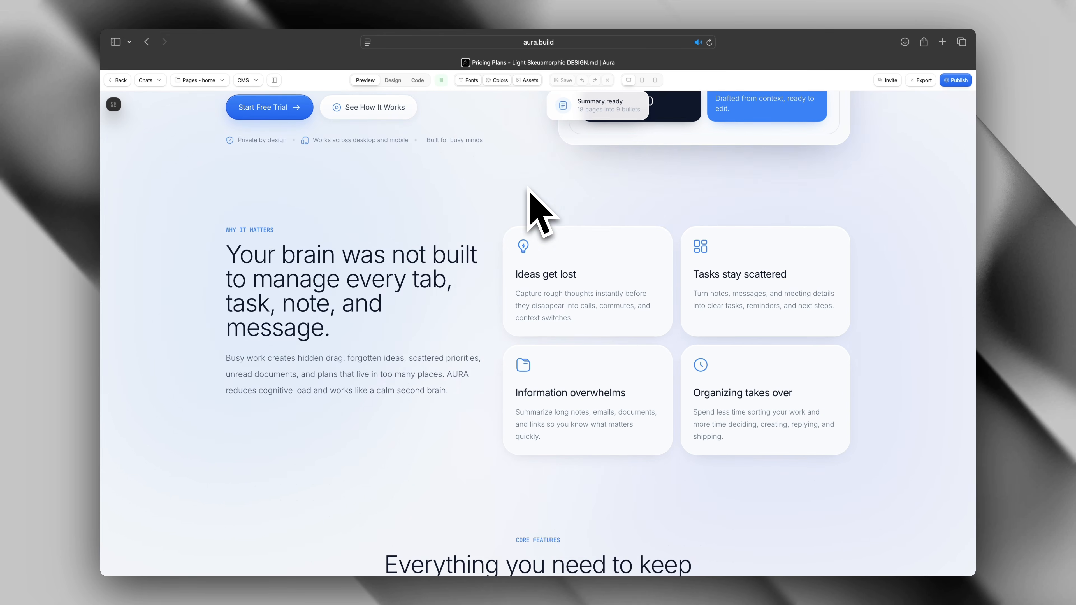
scroll(535, 203, down, 5)
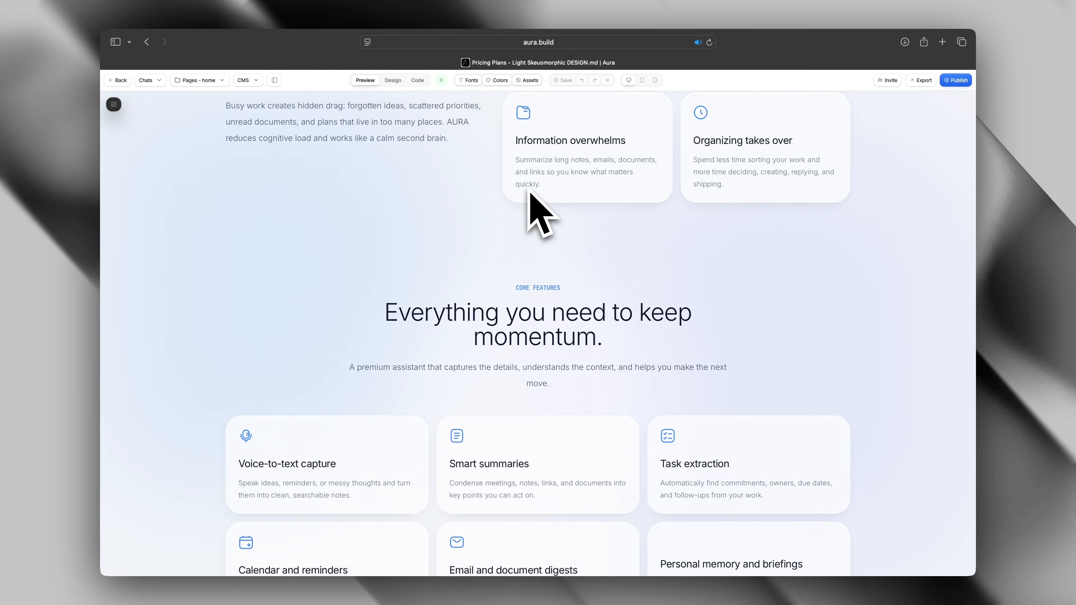
scroll(535, 203, down, 5)
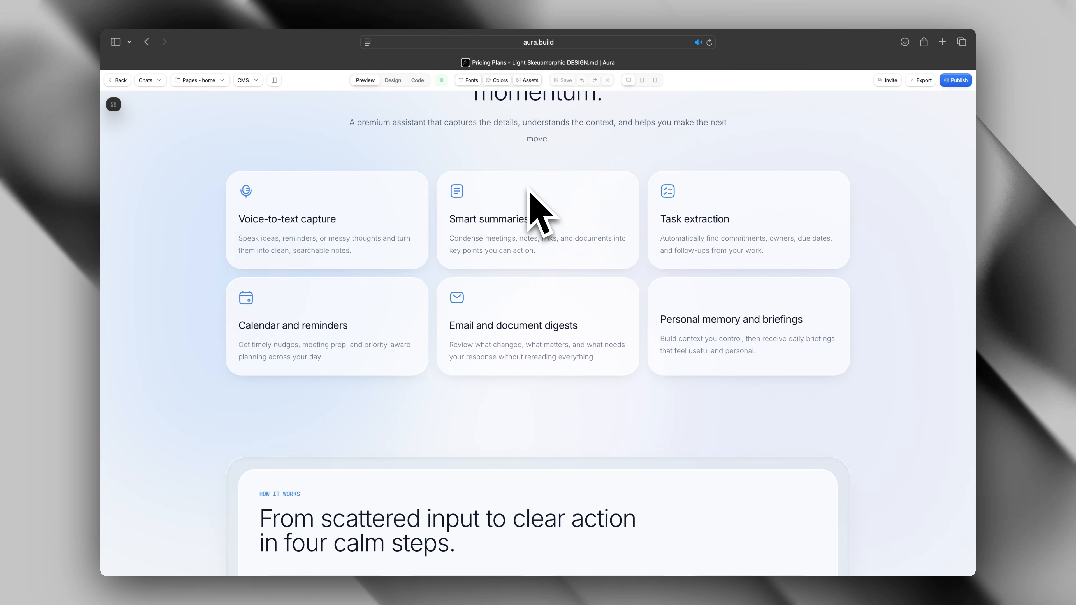
scroll(534, 204, down, 6)
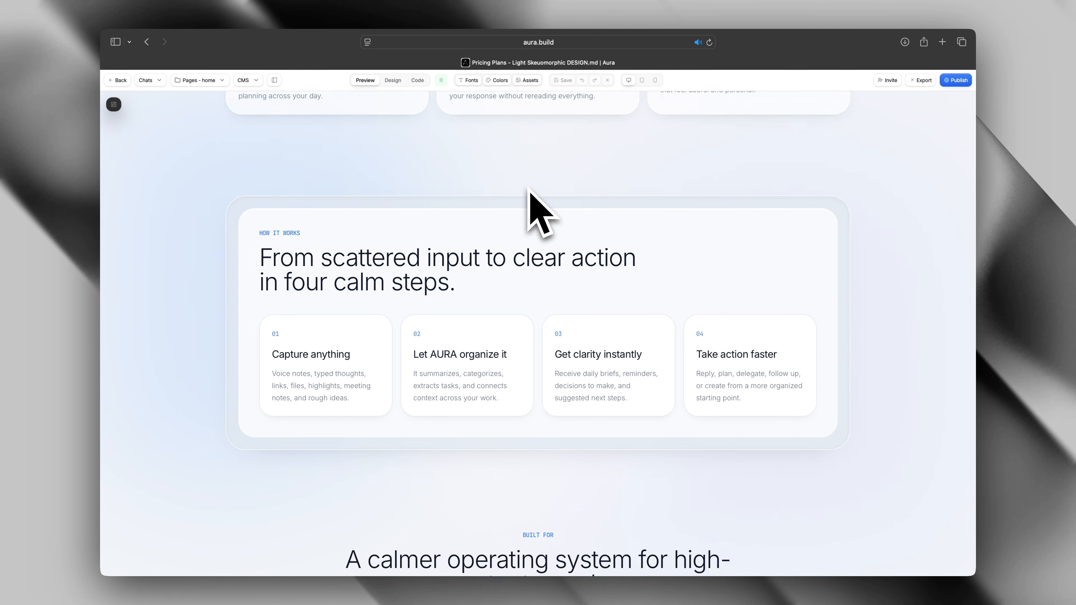
scroll(529, 191, down, 5)
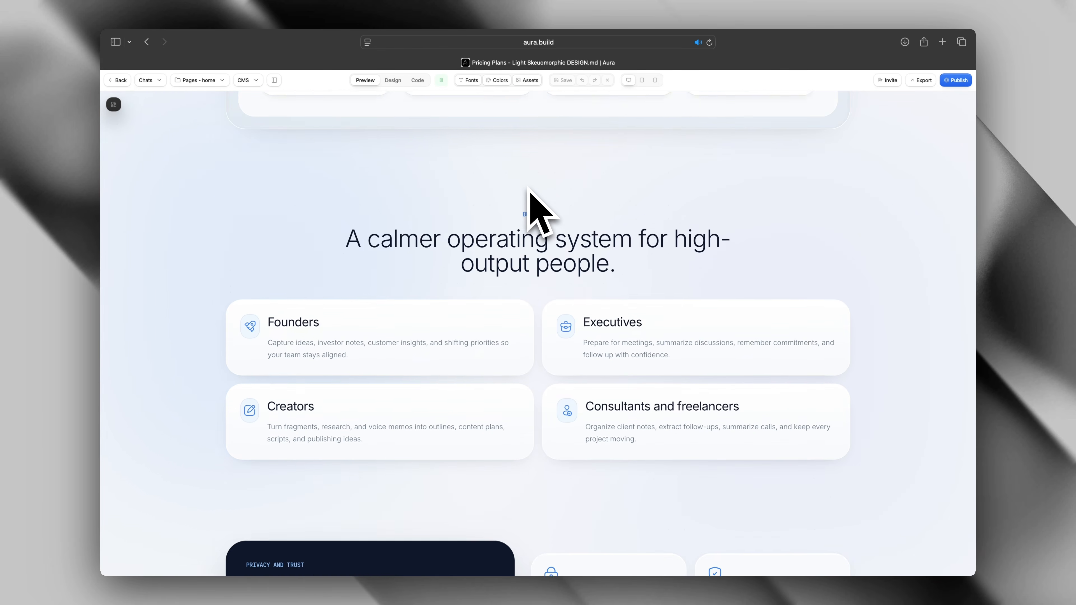
scroll(530, 192, down, 5)
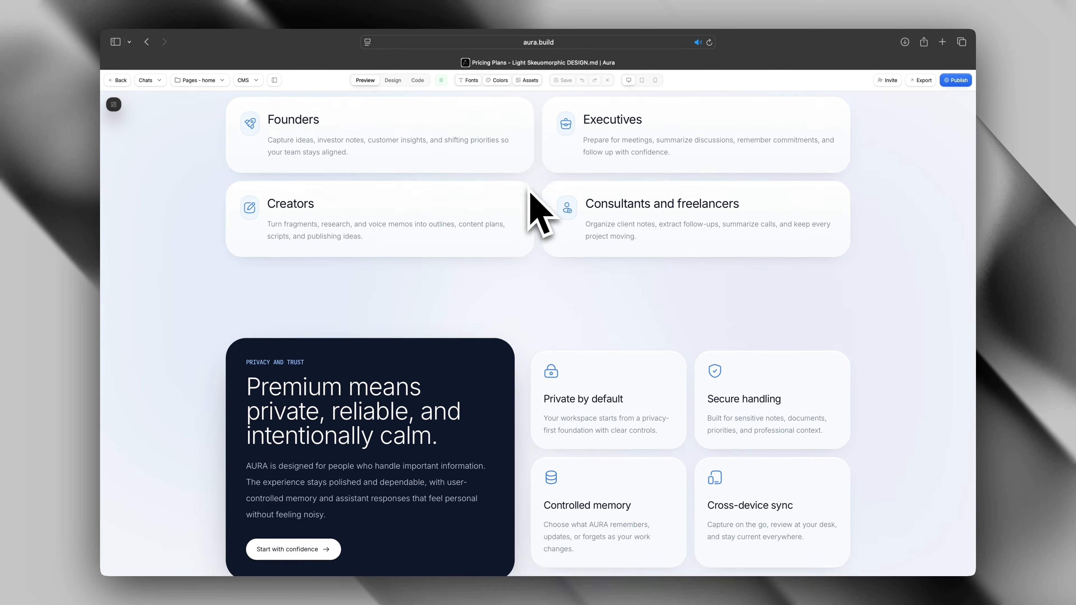
scroll(530, 192, down, 6)
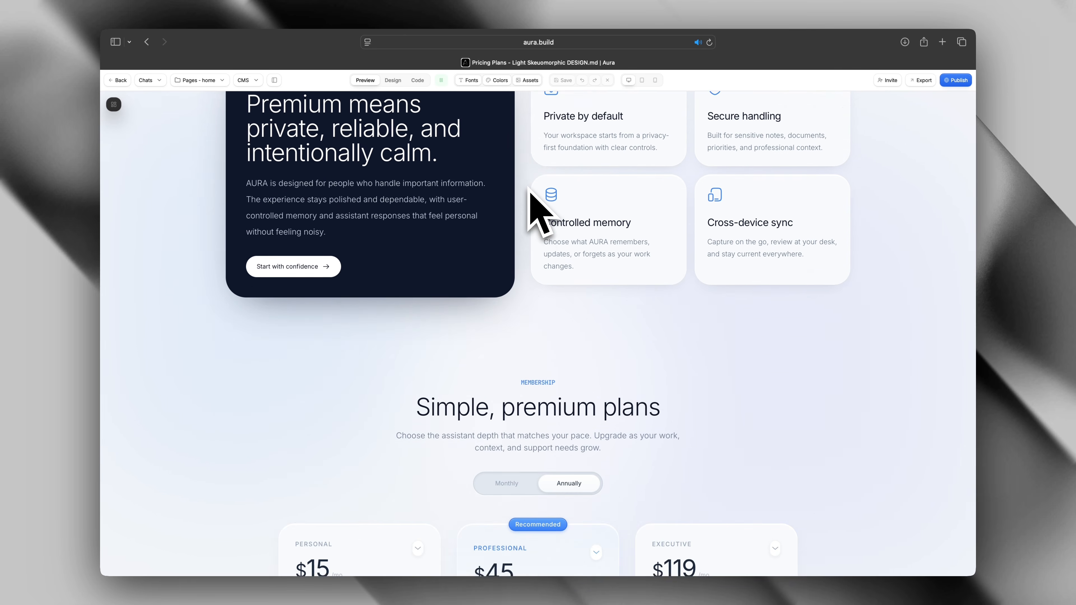
- Inspect the Simple, premium plans pricing cards and the closing call-to-action section with its FAQ
scroll(529, 191, down, 3)
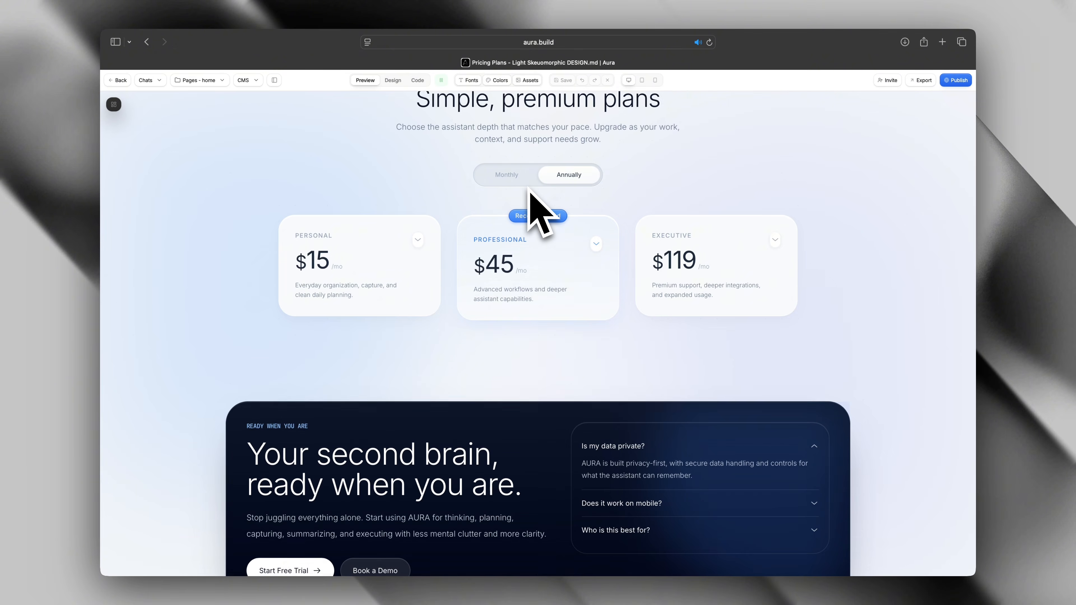
scroll(530, 191, down, 1)
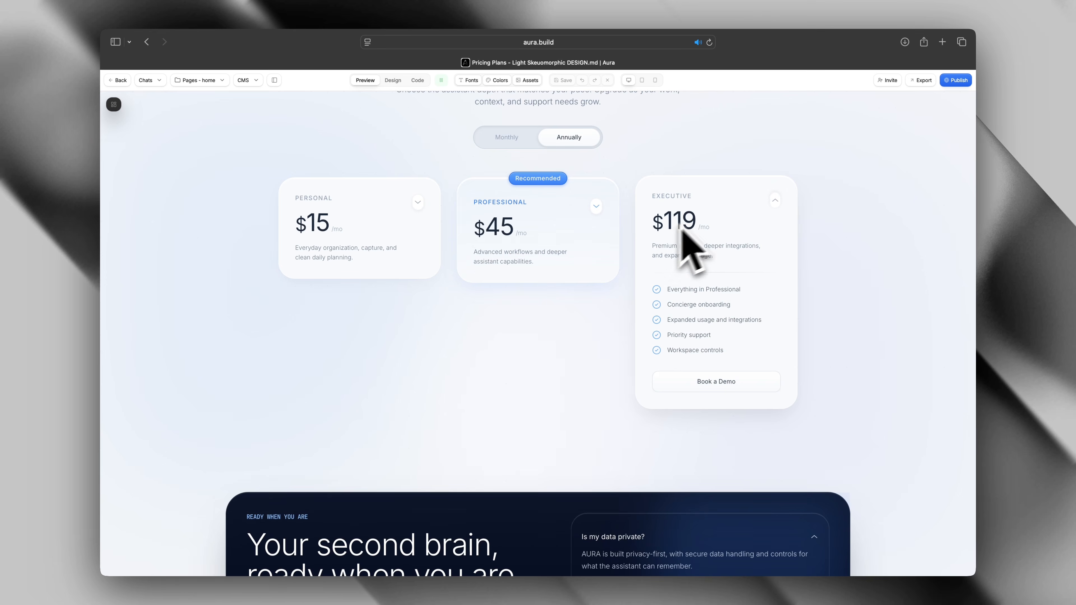
scroll(518, 356, down, 3)
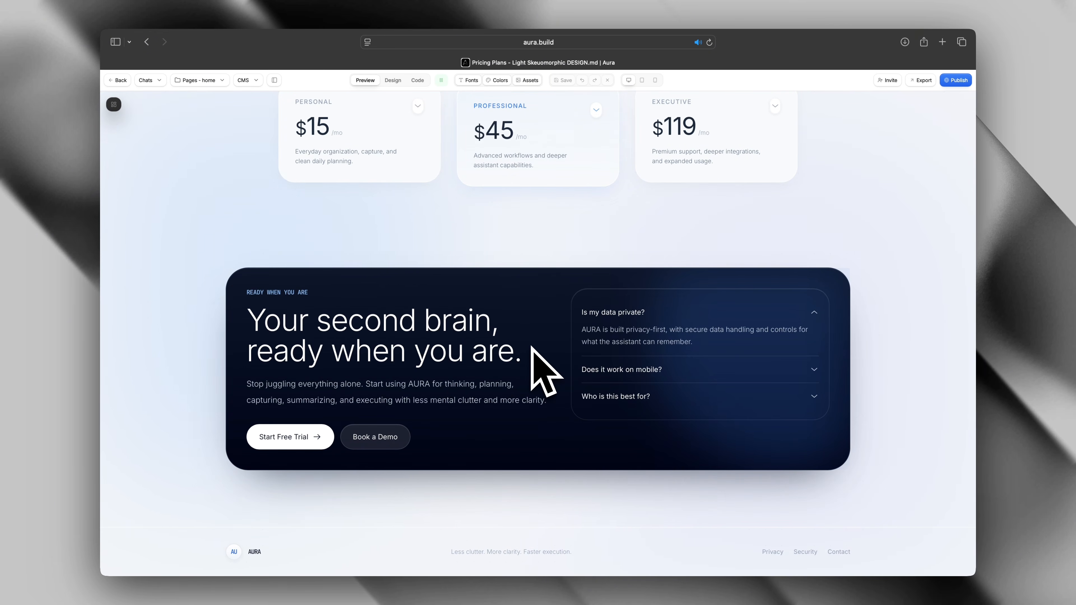
- Return to the beginning of the generated page and review the core features and audience sections again
scroll(527, 346, up, 20)
scroll(530, 192, down, 10)
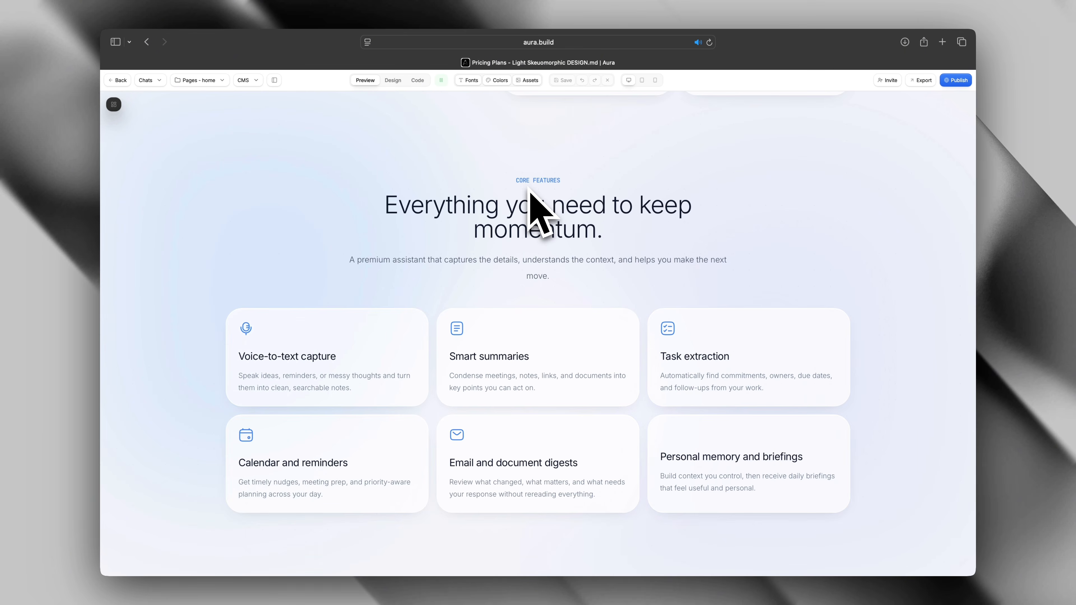
scroll(529, 192, down, 10)
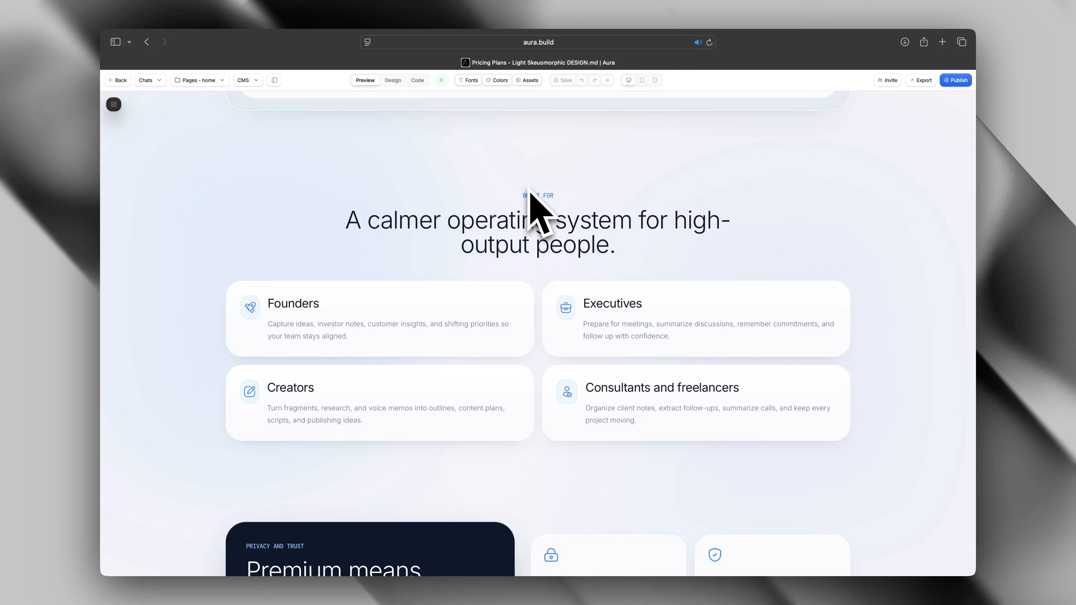
- Submit the pasted header-only revision: AURA / Personal AI brand lockup, raised active-tab styling, and buttons renamed Explore Workflow and Try AURA Free
scroll(529, 192, down, 9)
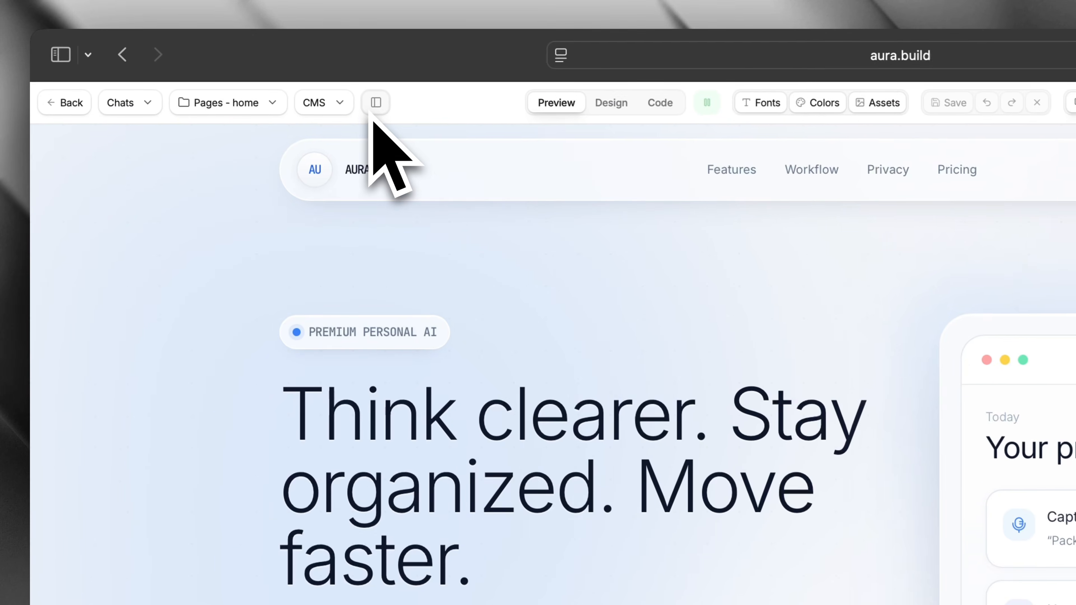
click(374, 105)
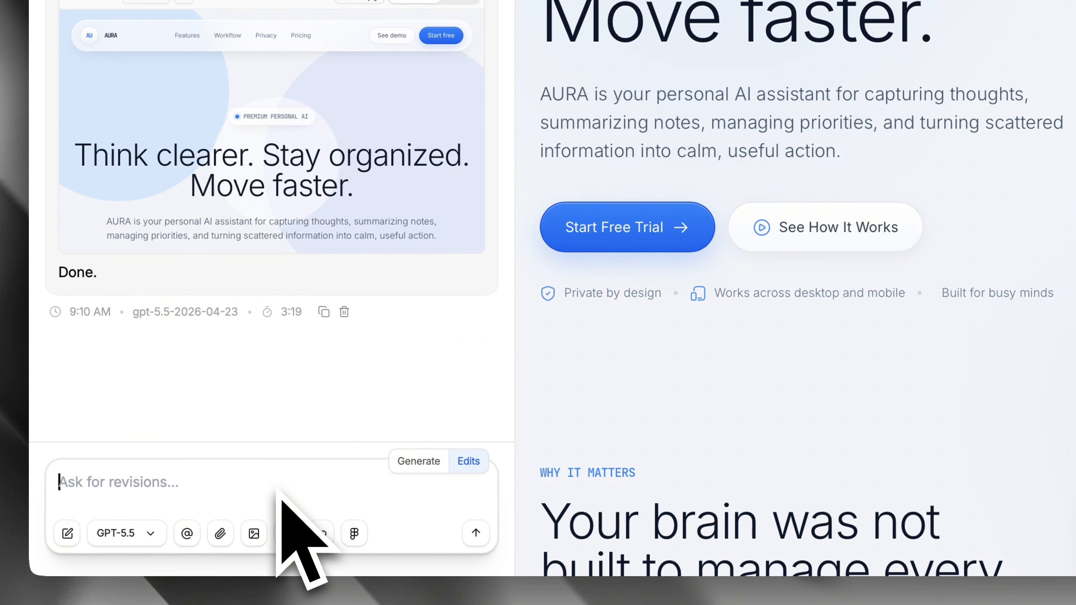
key(super+v)
scroll(282, 360, up, 10)
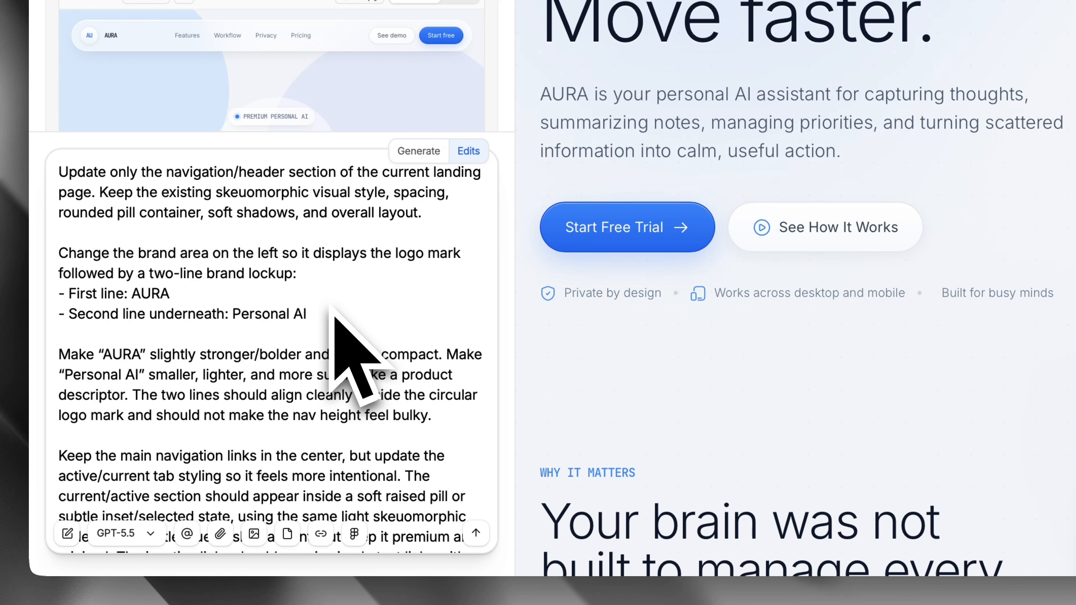
scroll(333, 304, down, 5)
scroll(333, 304, down, 4)
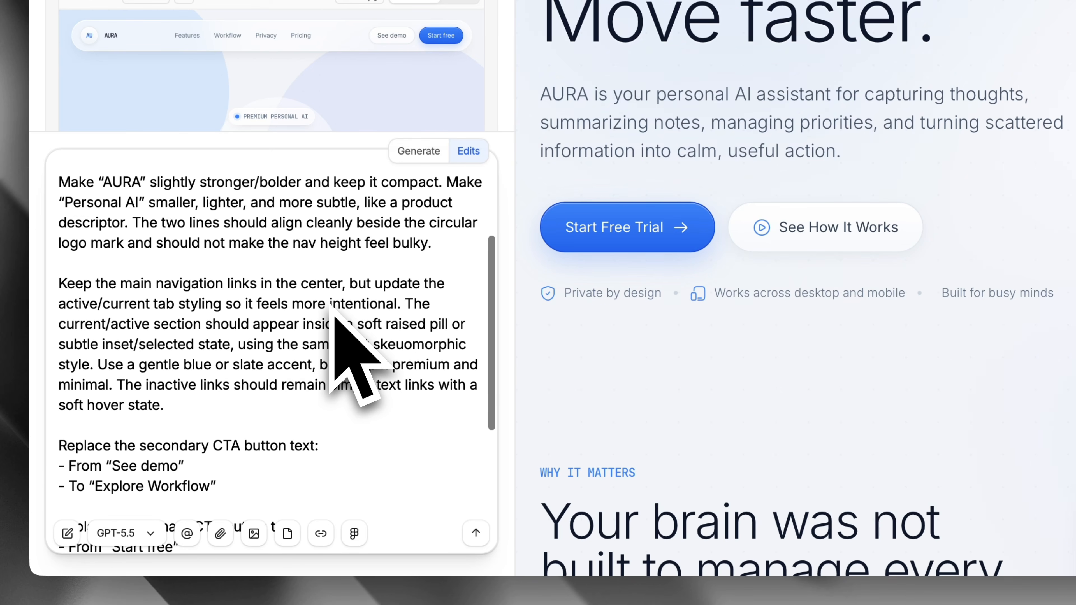
scroll(333, 304, down, 5)
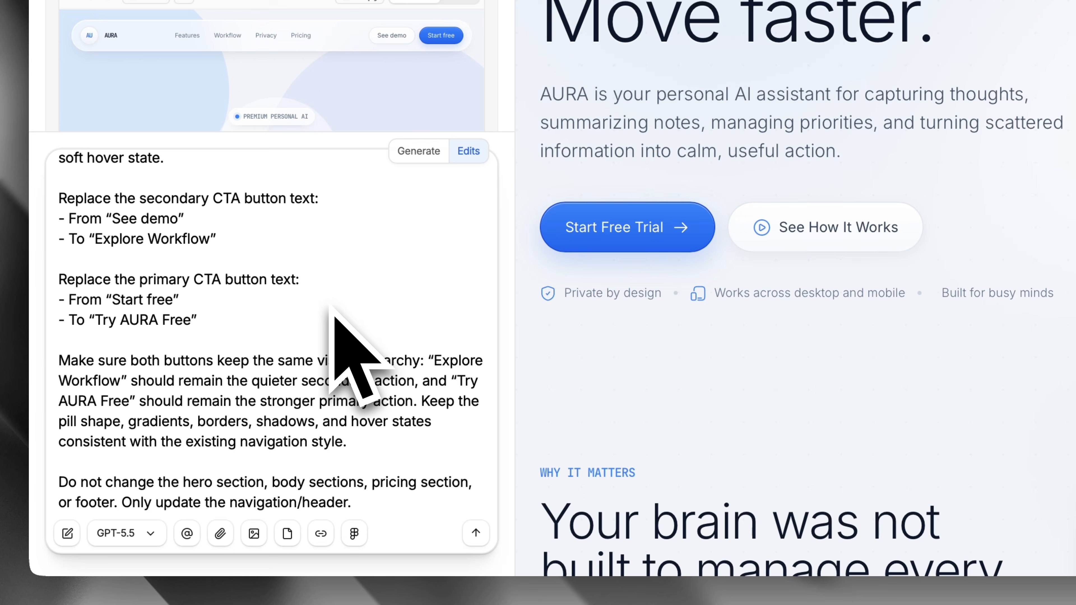
click(476, 533)
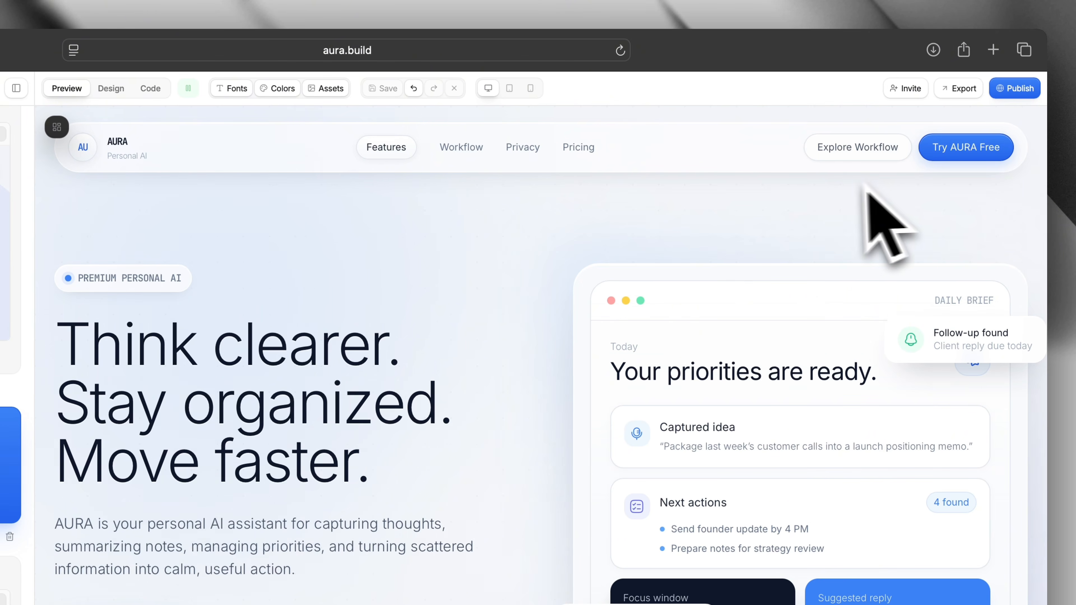
- Test the Privacy and Pricing links in the updated header and return to the beginning of the page
click(529, 149)
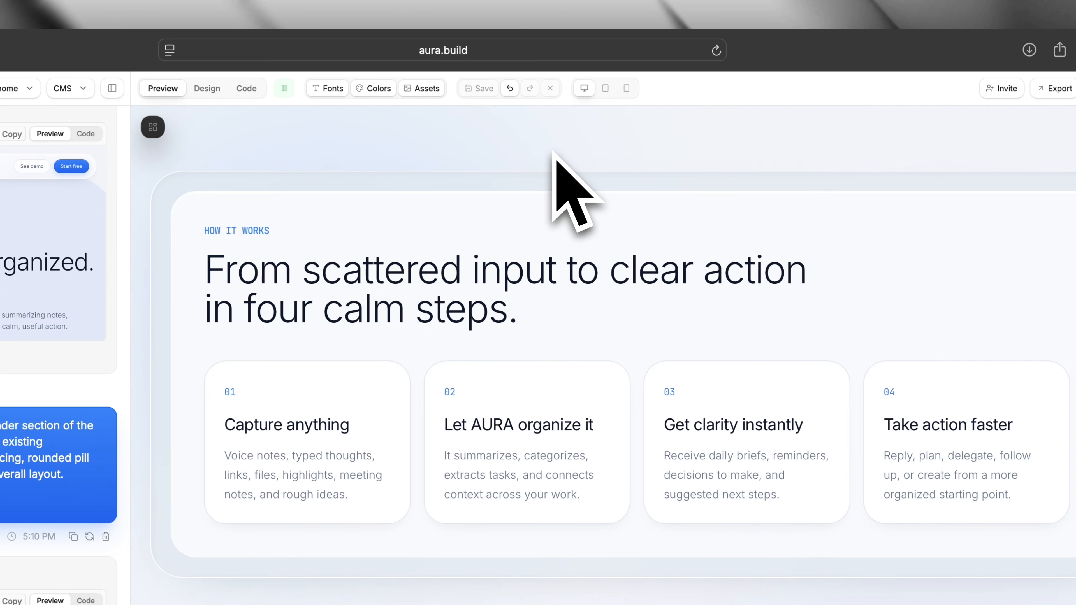
scroll(597, 186, up, 10)
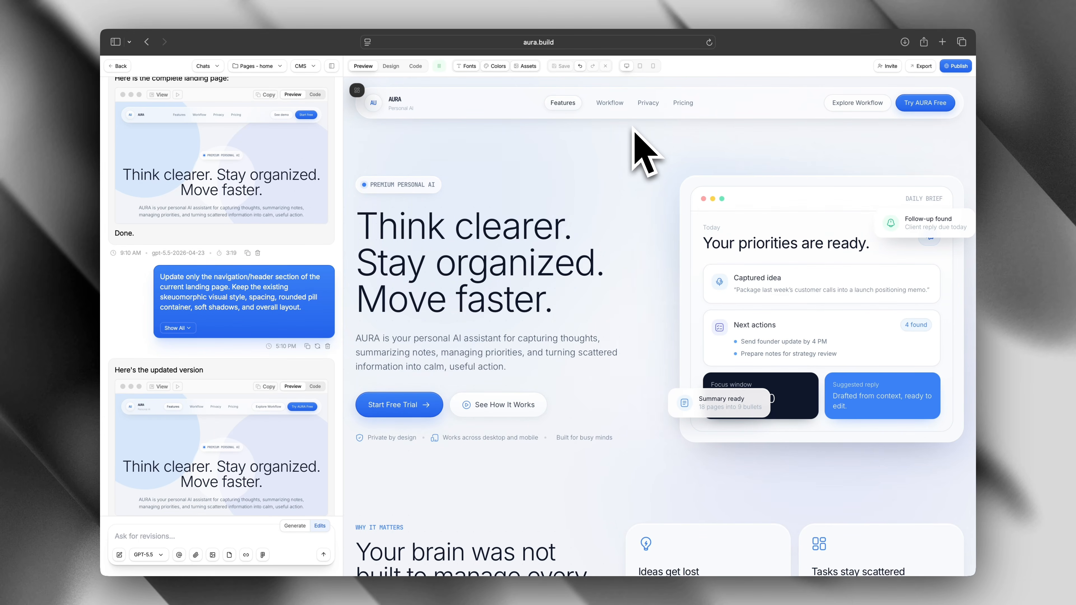
click(683, 103)
scroll(665, 140, up, 15)
- Submit the revision prompt "make the navigation fixed" with GPT-5.5
click(170, 538)
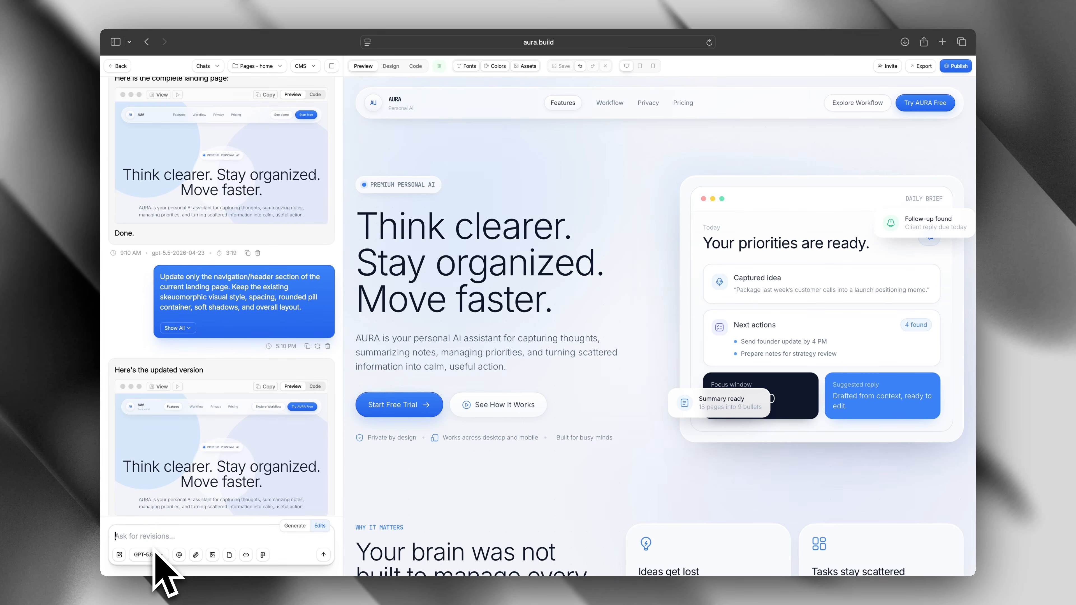
text(make the navigation fixed)
click(324, 555)
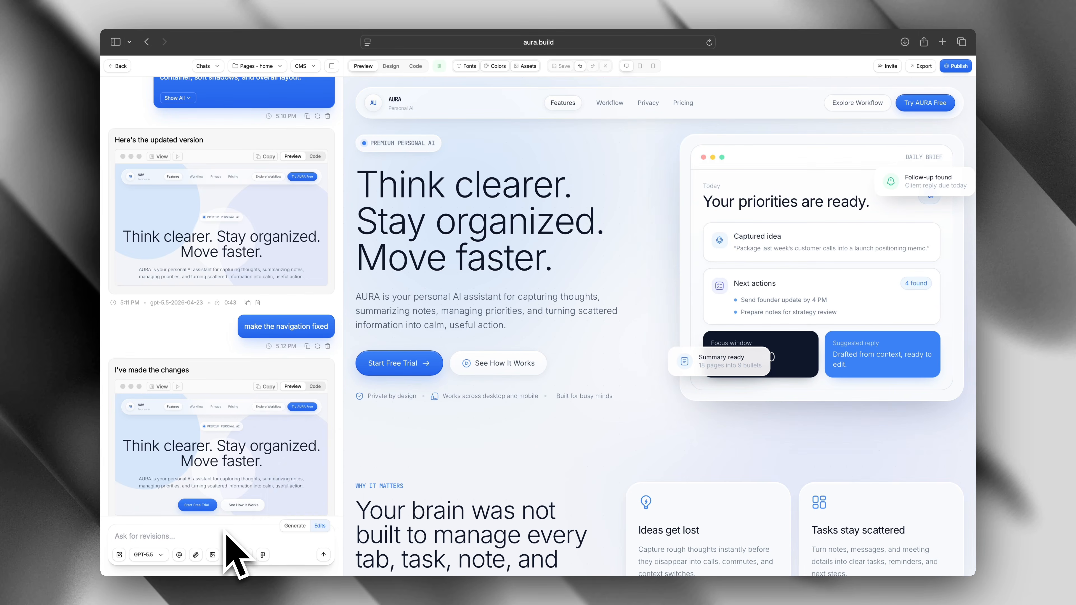
- Test the header's Workflow, Privacy and Pricing links, the Explore Workflow and Try AURA Free buttons, and the AURA logo
click(610, 106)
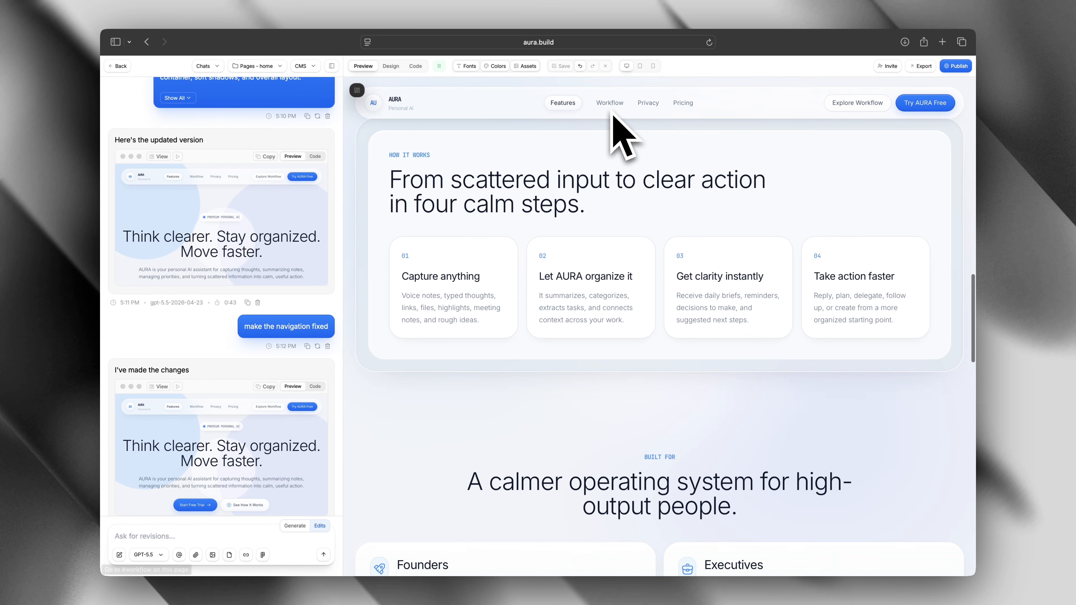
click(648, 106)
click(685, 109)
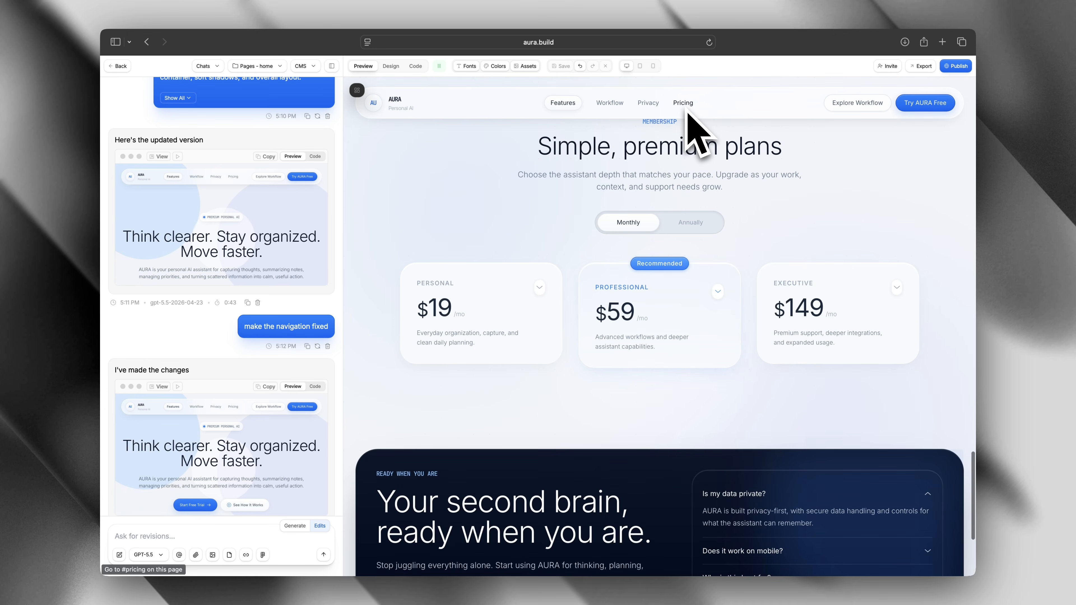
scroll(691, 178, up, 3)
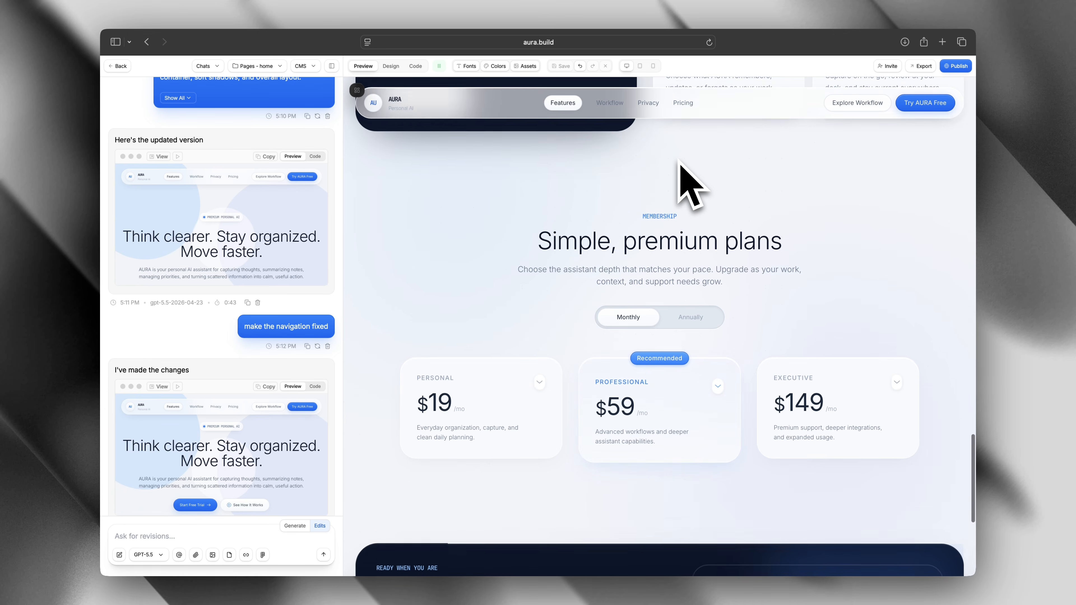
click(852, 108)
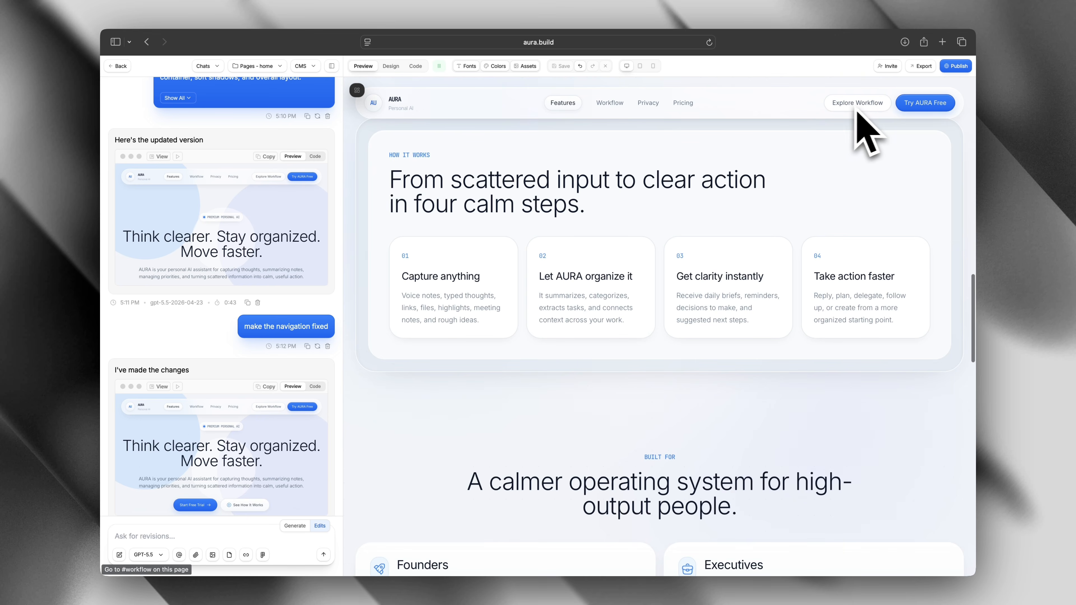
click(920, 106)
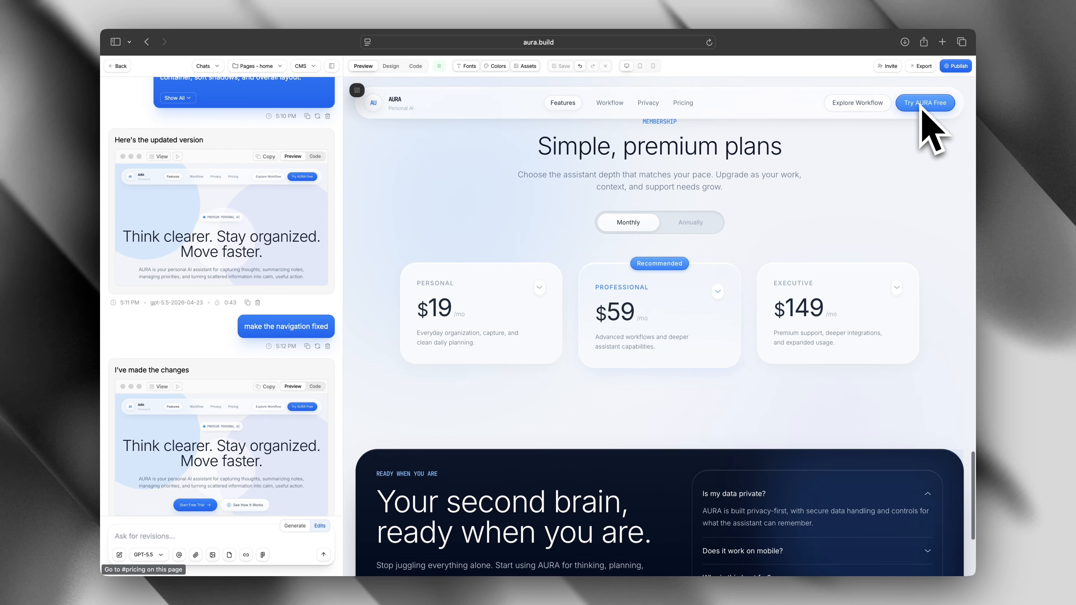
click(383, 109)
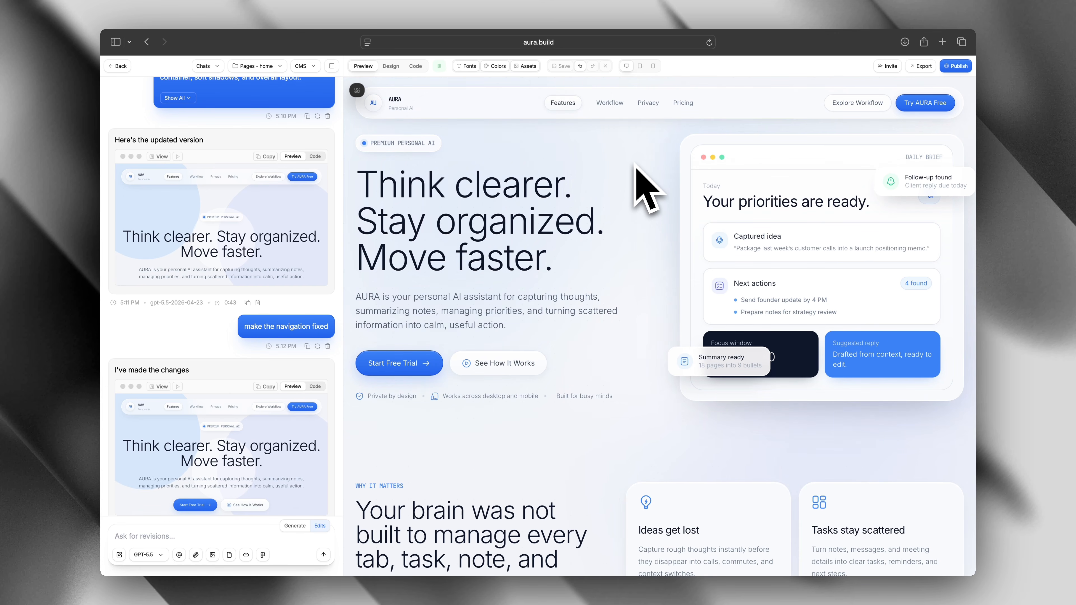
scroll(640, 169, down, 8)
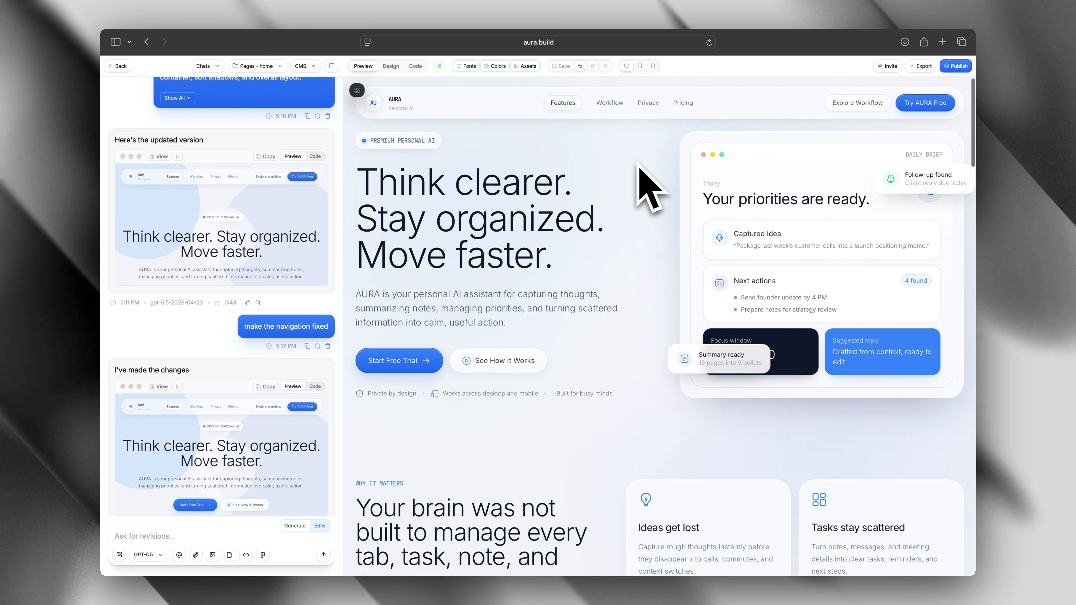
scroll(639, 166, down, 1)
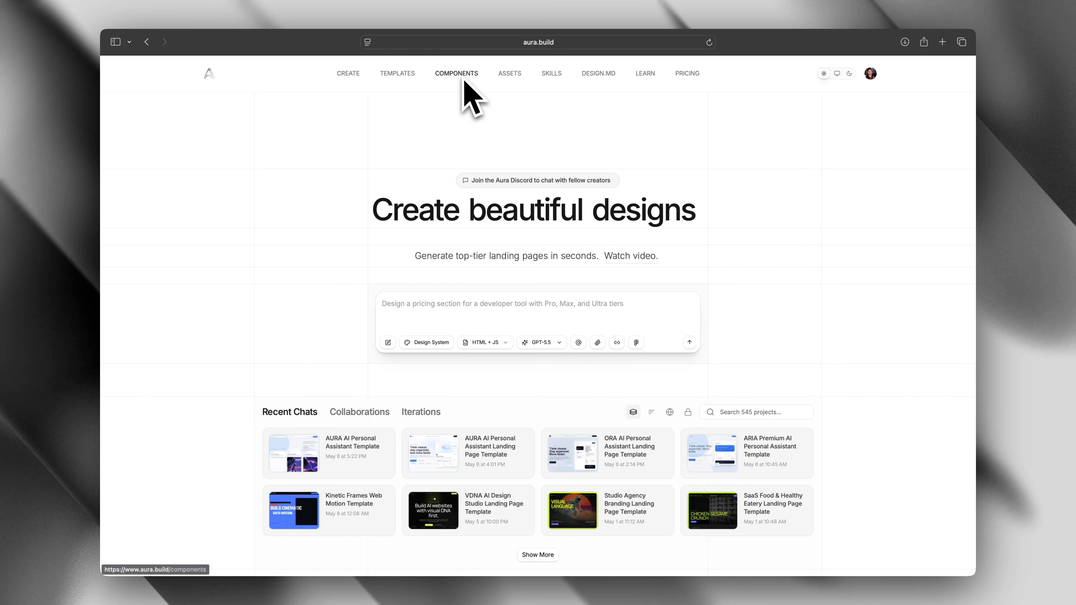
- Filter the Aura components library by Feature and browse the popular feature sections for a suitable replacement
click(462, 78)
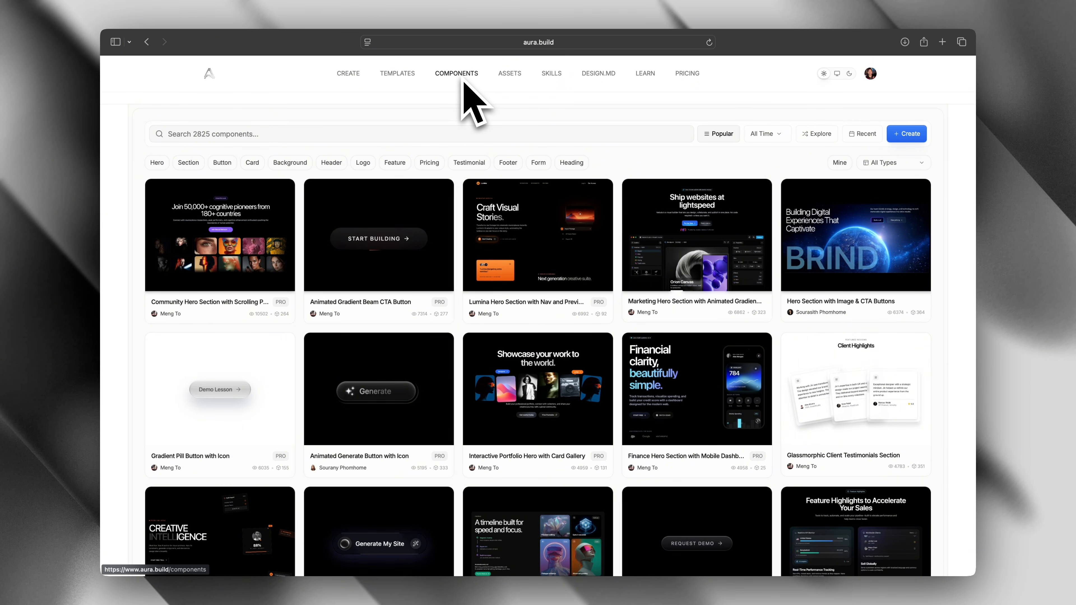
click(397, 164)
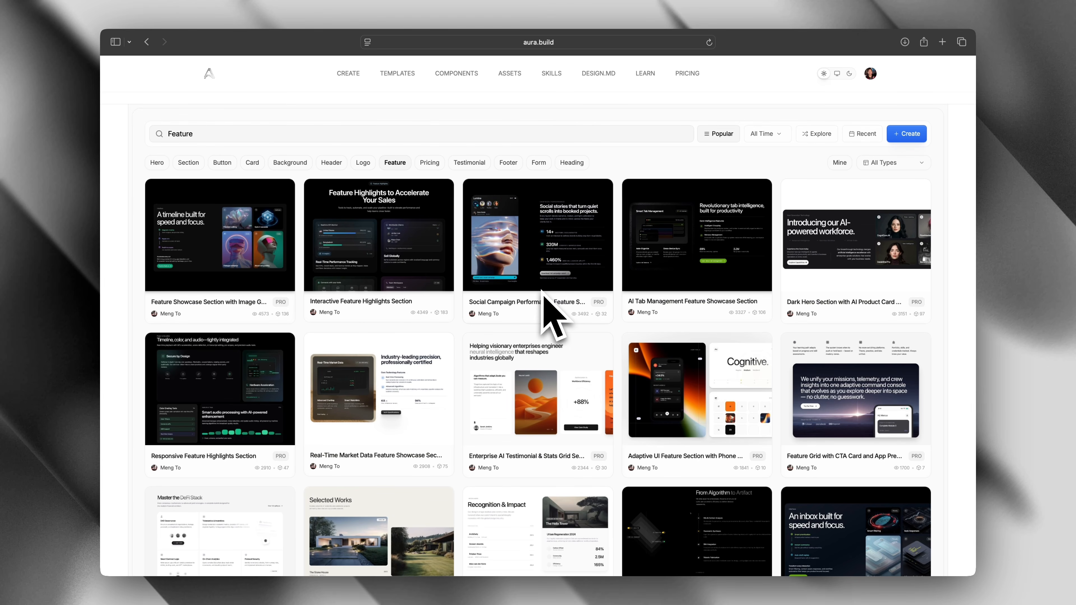
scroll(549, 306, down, 3)
scroll(542, 292, down, 1)
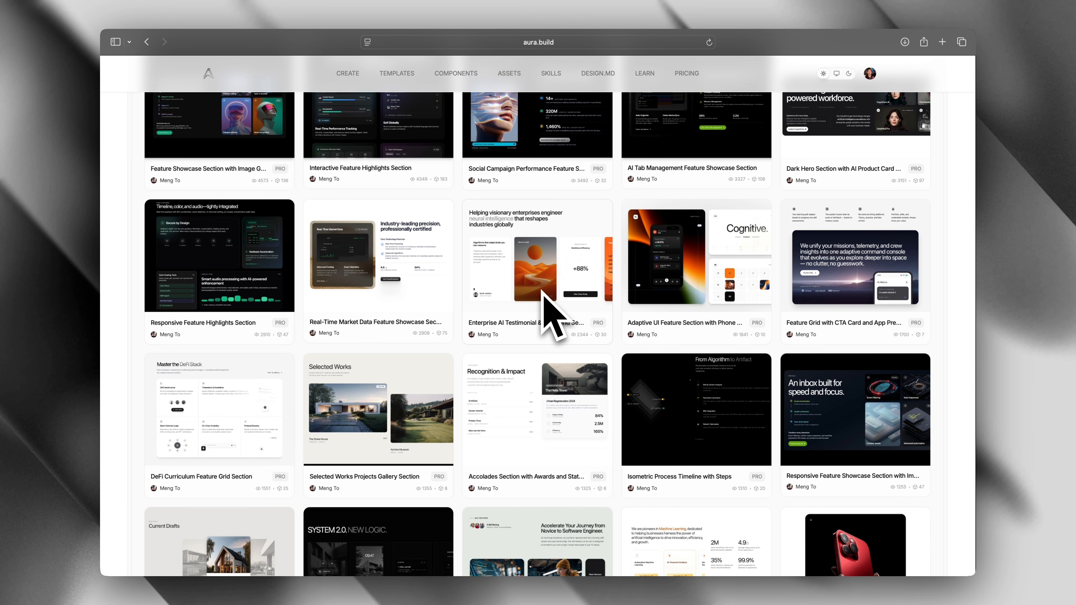
scroll(543, 291, down, 2)
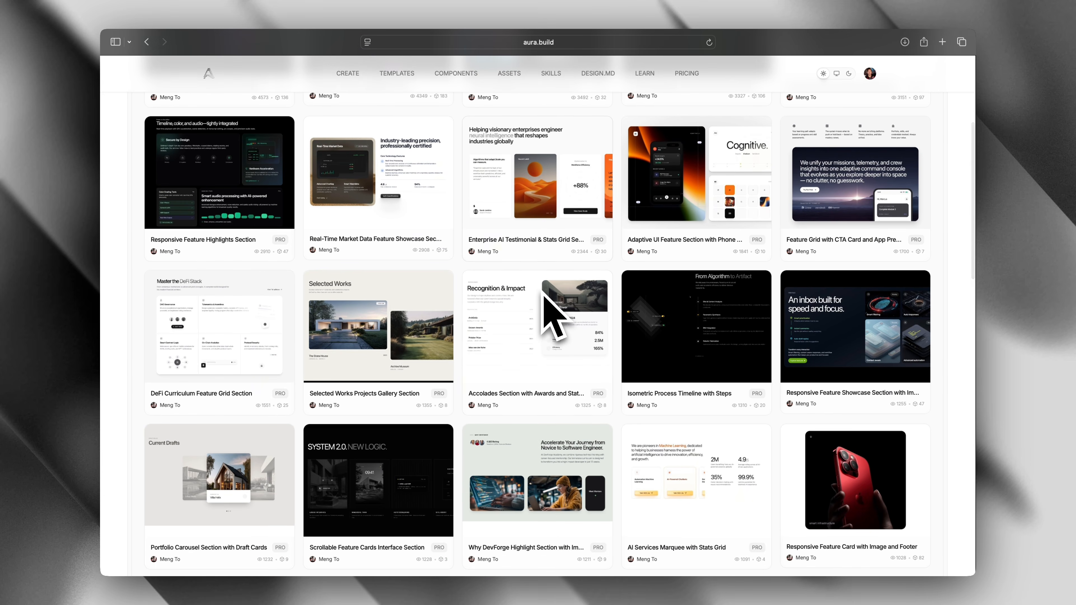
scroll(543, 293, down, 4)
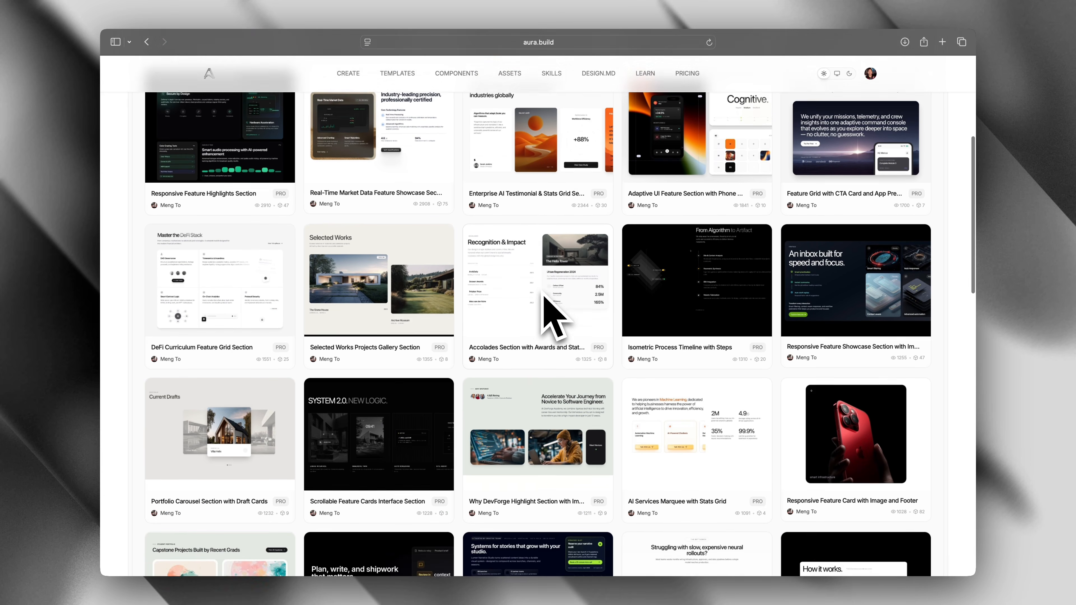
scroll(544, 292, down, 5)
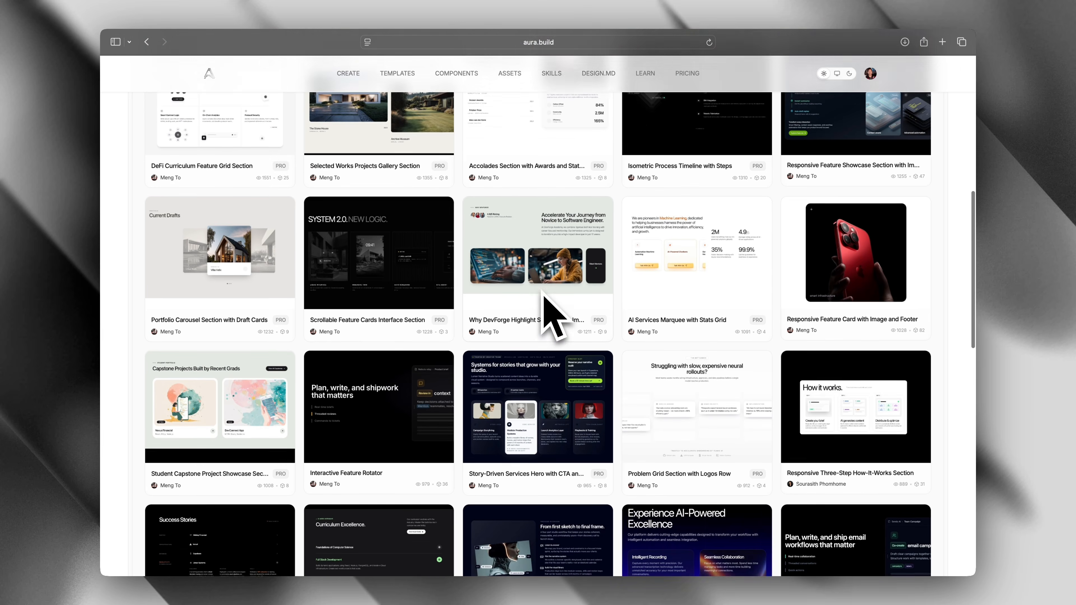
scroll(544, 293, down, 5)
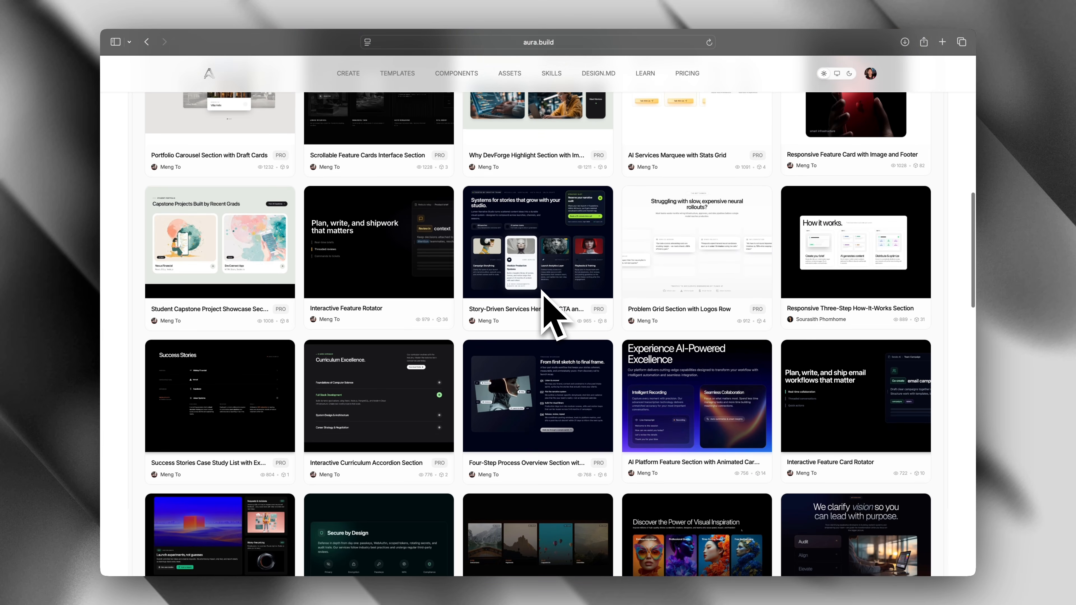
scroll(543, 296, down, 2)
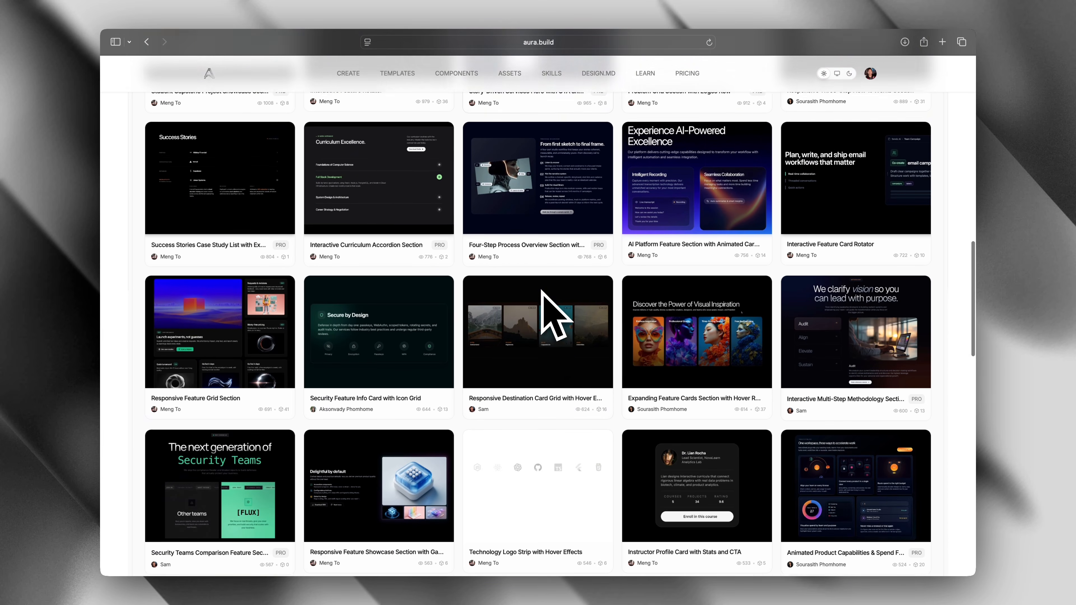
scroll(542, 294, up, 15)
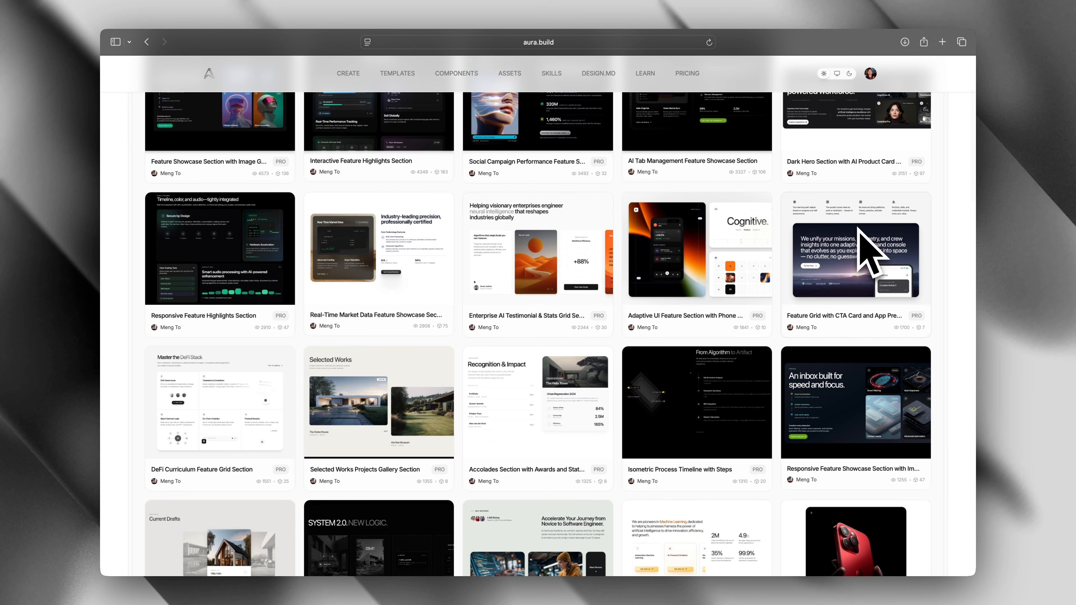
- Open the Feature Grid with CTA Card and App Preview component, review its preview and select its title text
click(864, 237)
scroll(542, 263, down, 5)
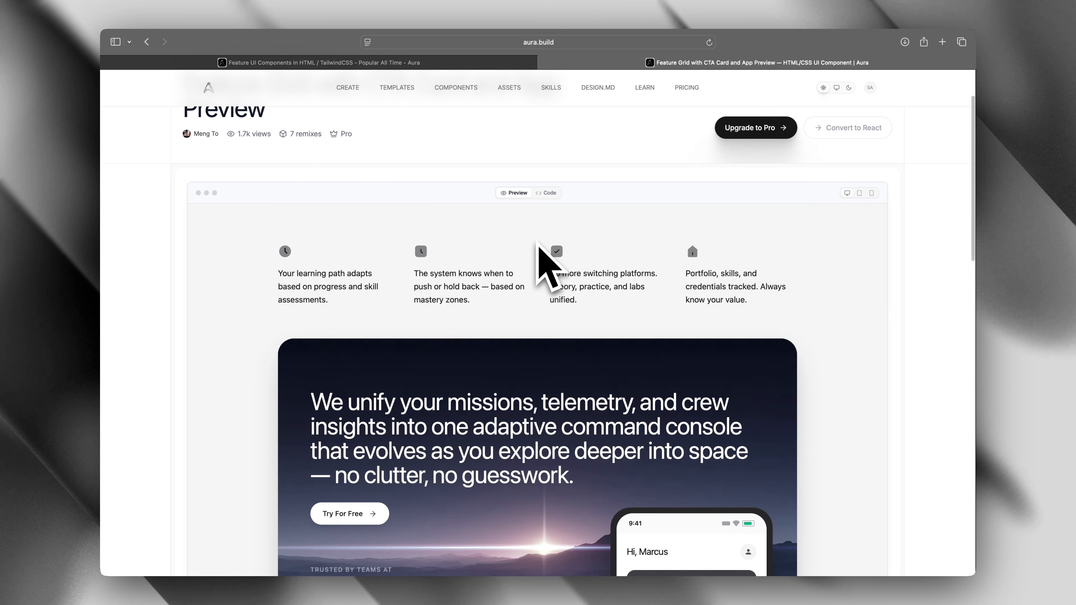
scroll(857, 283, up, 5)
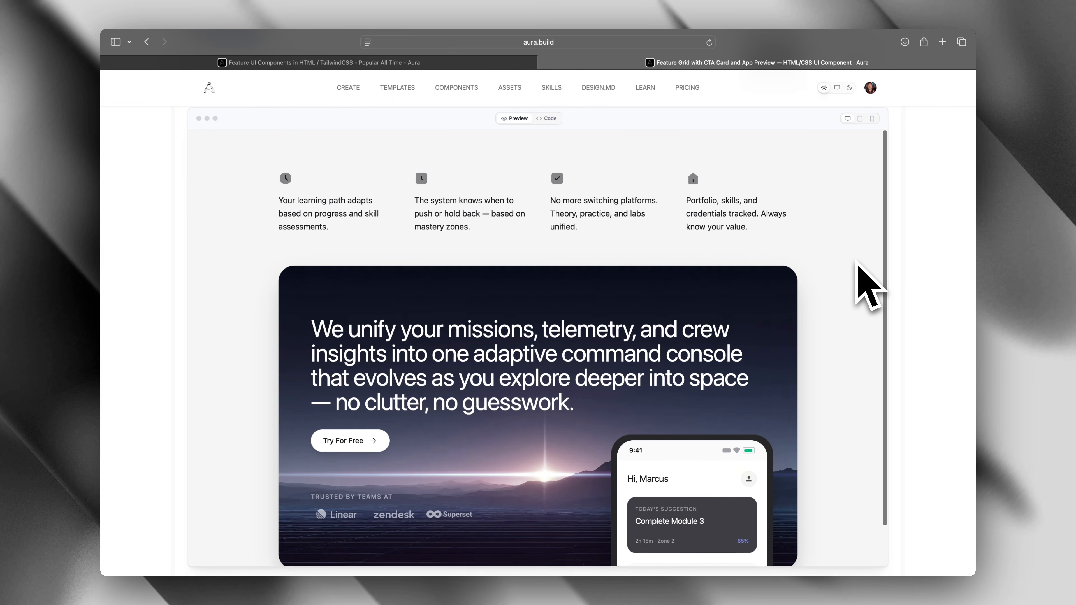
drag(184, 135, 398, 165)
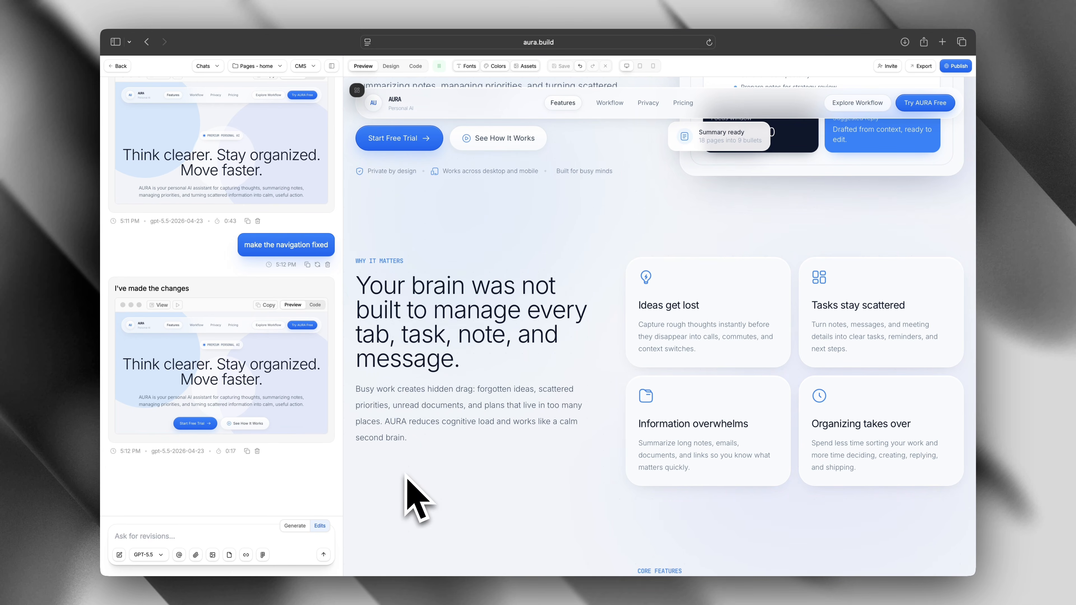
- Attach the Feature Grid with CTA Card component as a reference to the AURA page's revision prompt
click(179, 555)
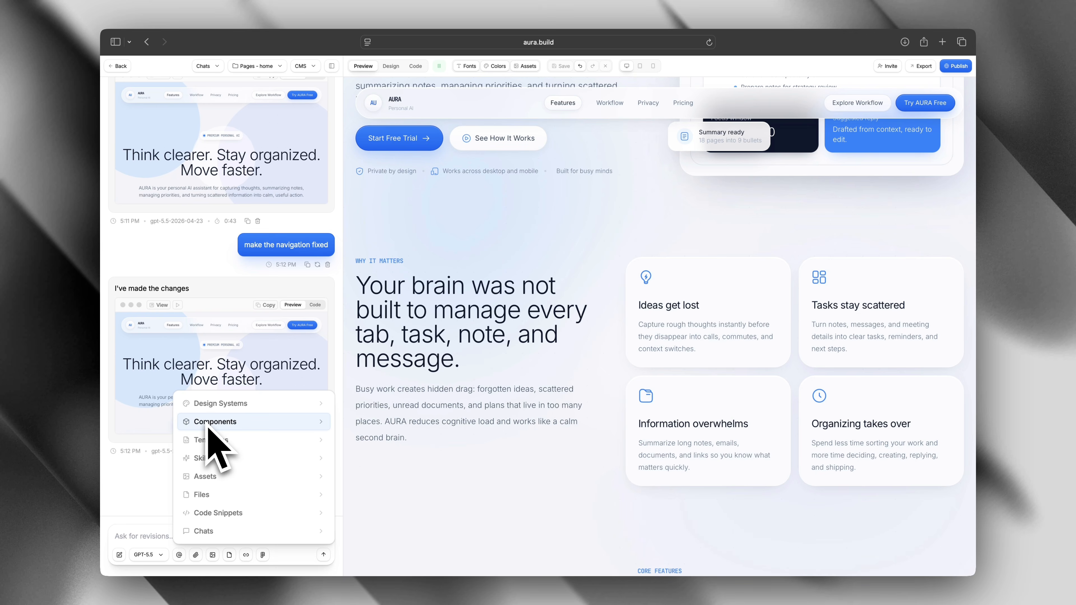
click(214, 422)
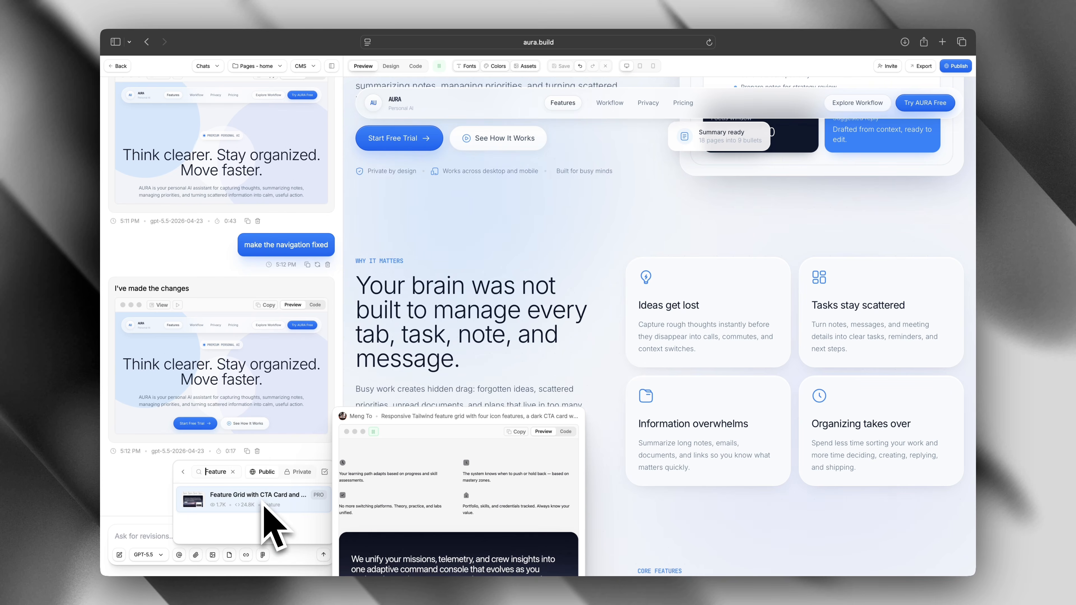
click(249, 500)
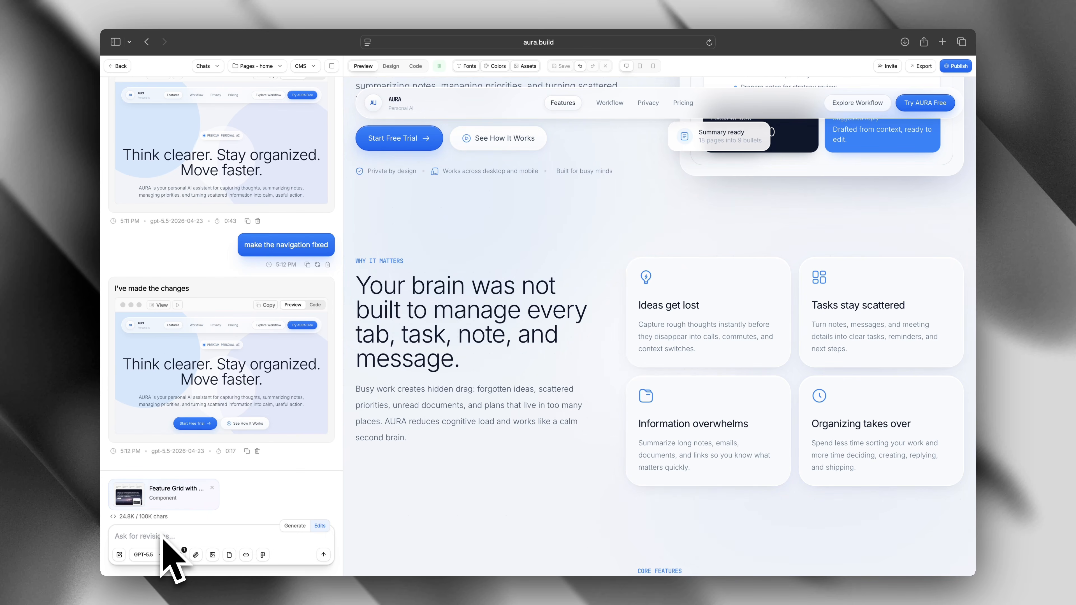
- Submit the revision "replace the why it matters section with this new component, apply the visual dna to the new component"
text(replace the why it matters section wi)
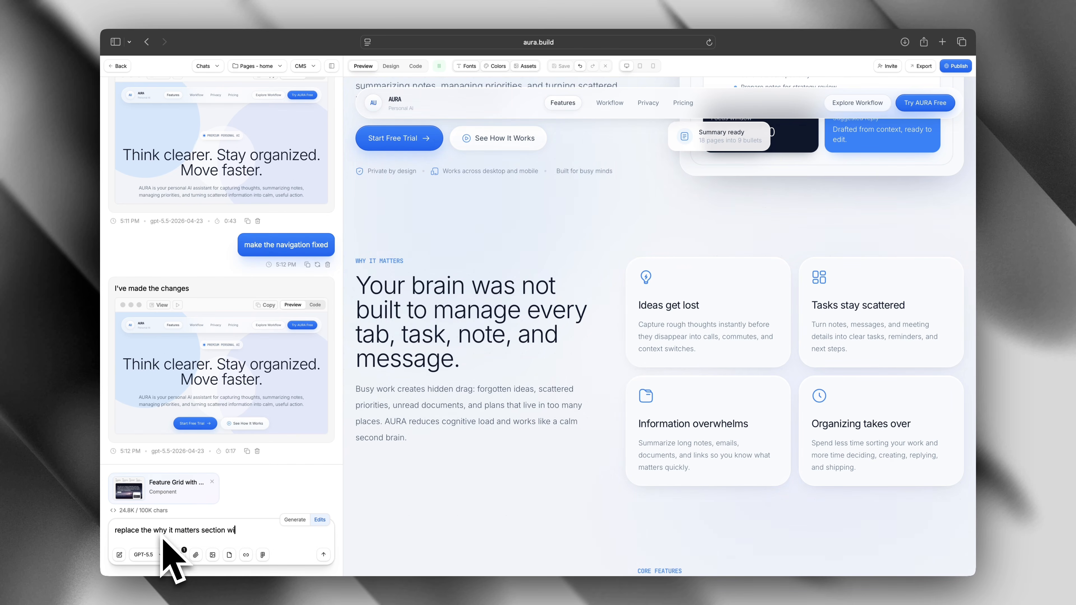
text(th this new component, adap)
key(BackSpace)
key(BackSpace)
key(BackSpace)
key(BackSpace)
text(apply the visual dna)
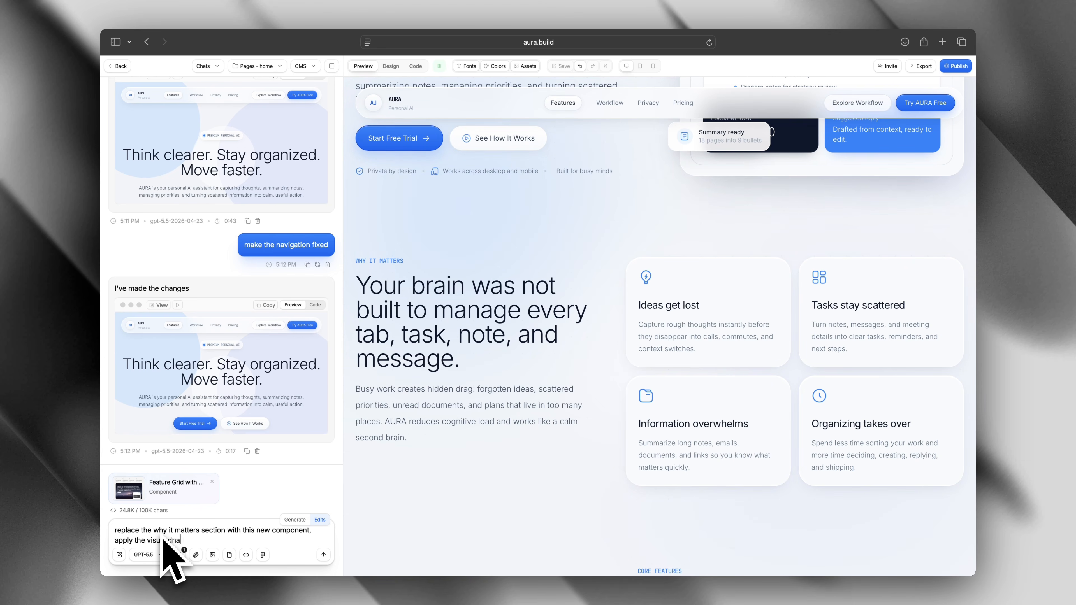
text( to the new component)
click(320, 555)
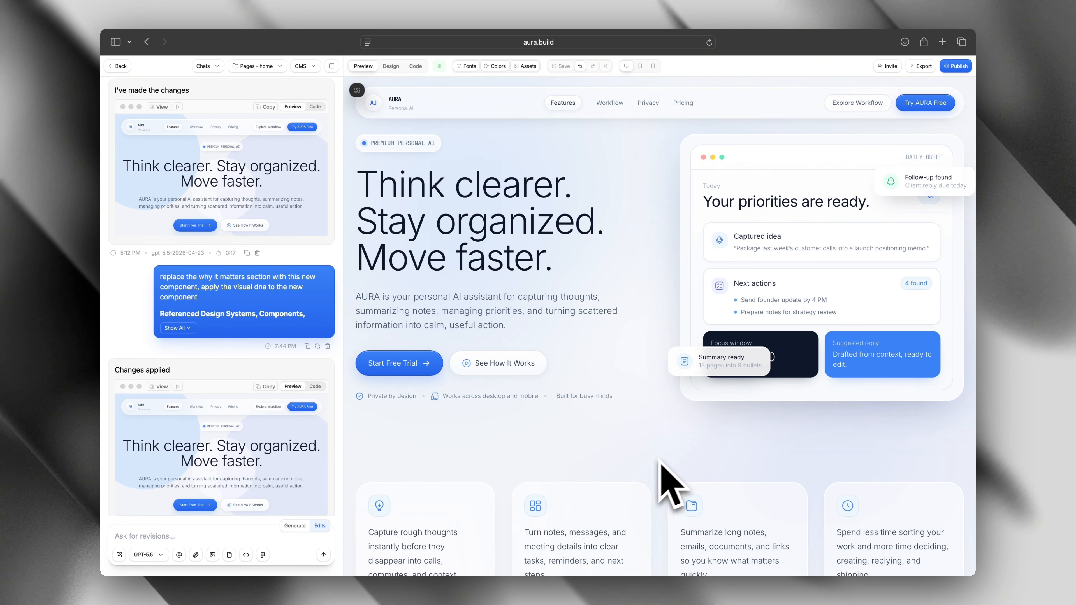
- Review the four problem cards and the dark Why It Matters section in the updated page preview
scroll(652, 468, down, 5)
scroll(646, 462, down, 5)
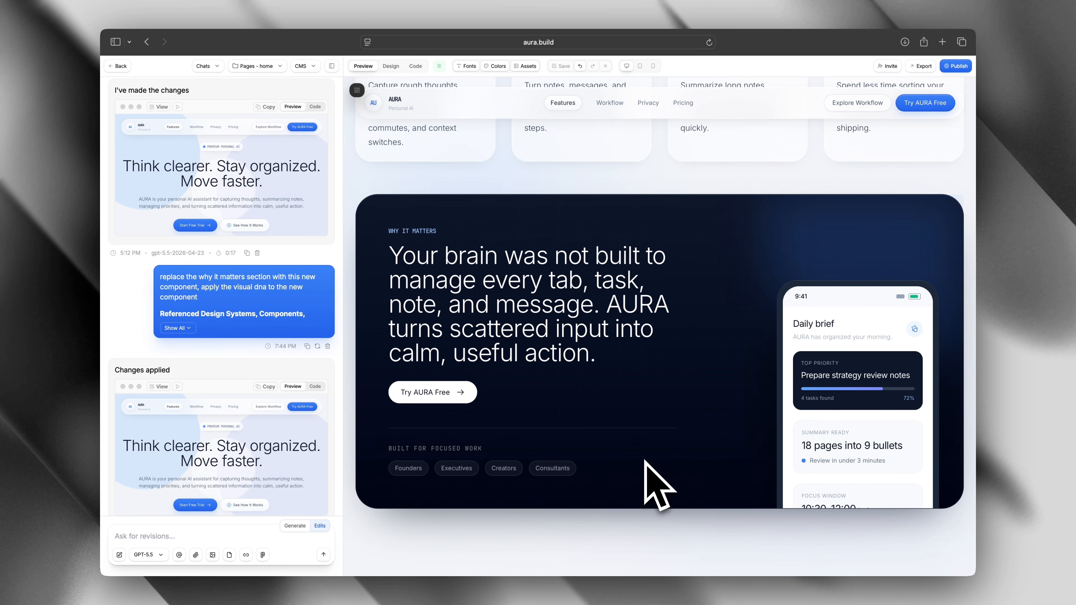
scroll(644, 461, up, 3)
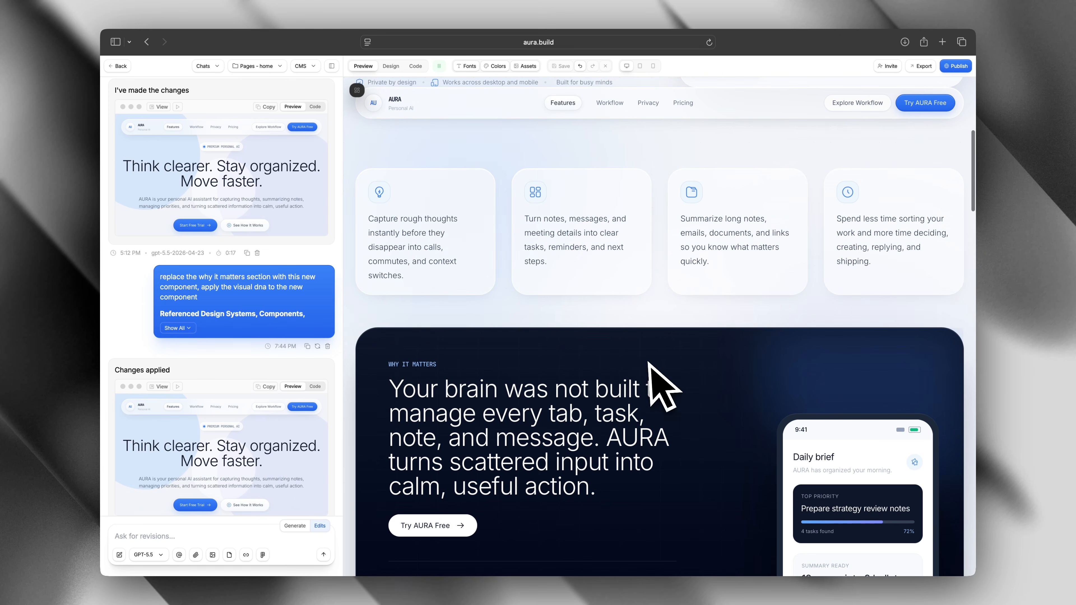
scroll(647, 364, down, 1)
scroll(646, 364, down, 1)
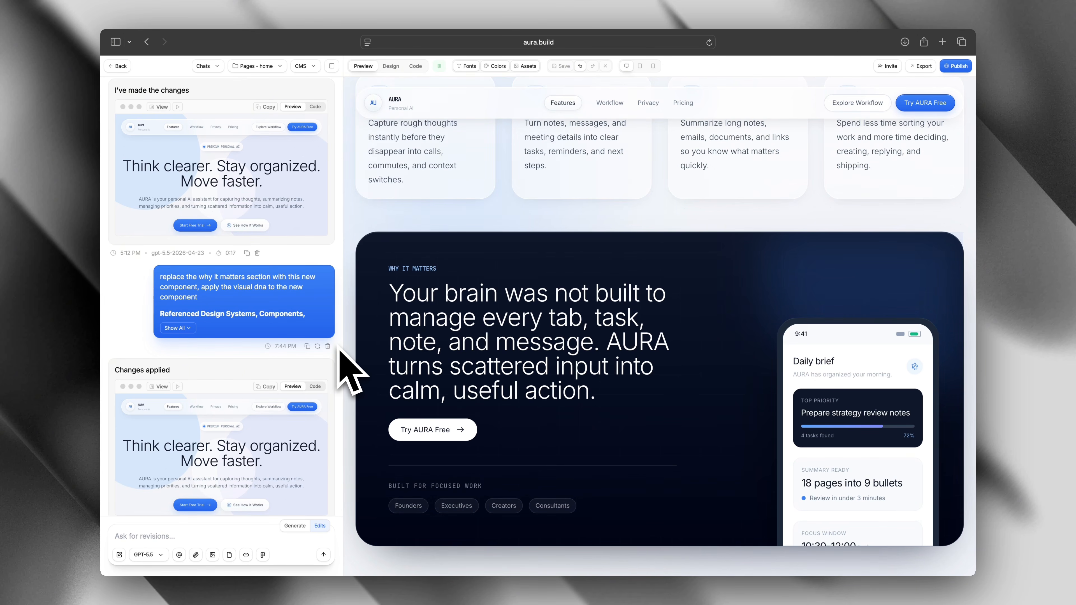
- View the page version from the "make the navigation fixed" revision and export it as HTML
scroll(338, 349, up, 15)
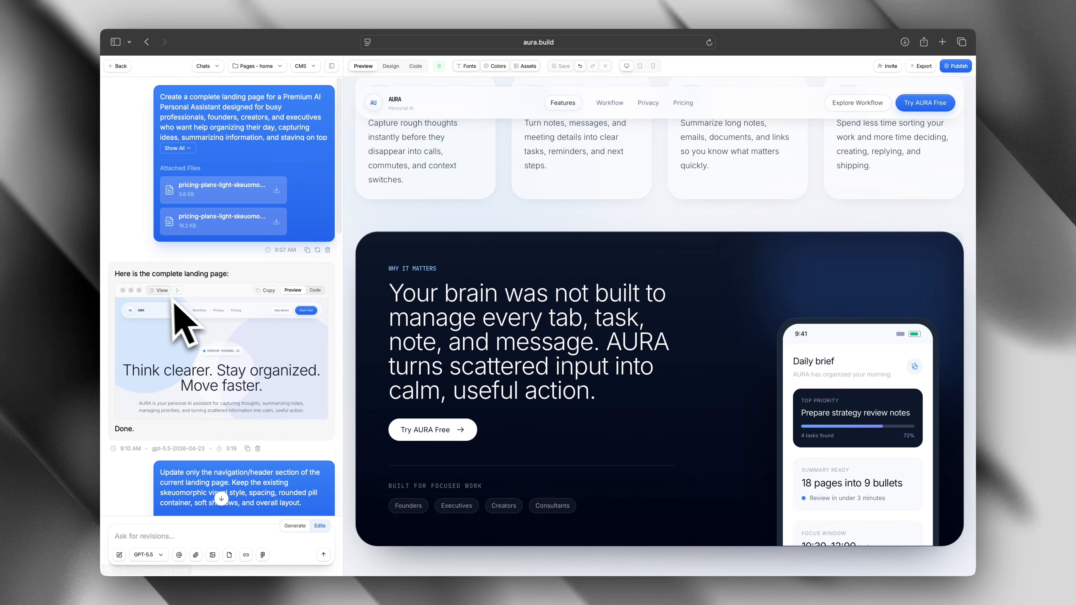
scroll(168, 308, down, 15)
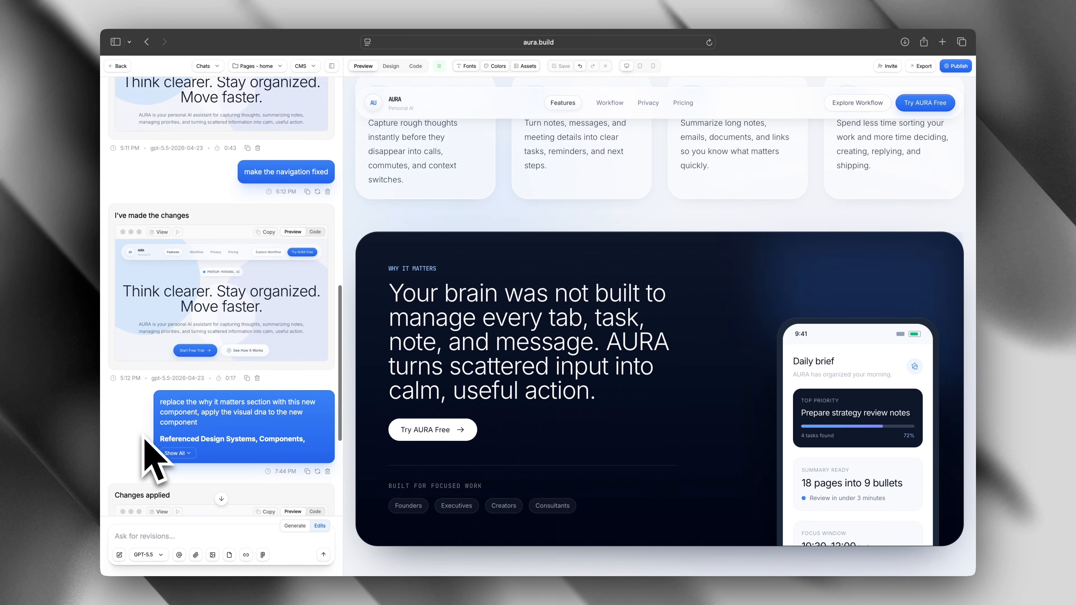
scroll(144, 440, down, 3)
click(162, 178)
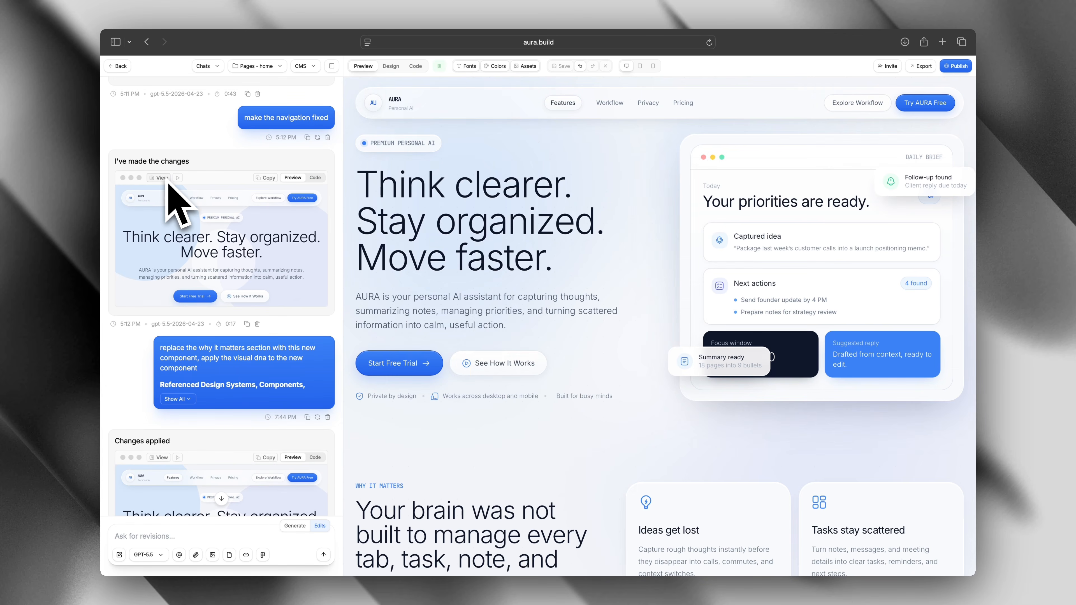
click(916, 69)
click(922, 113)
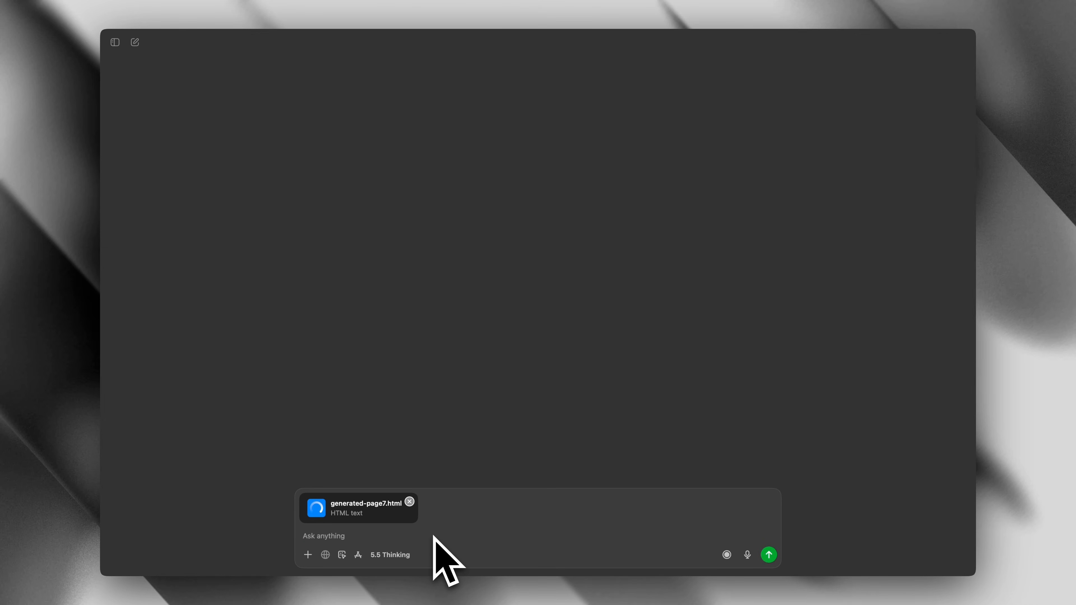
- In ChatGPT, send "analyze this layout" with the attached generated-page7.html and read through the analysis
text(analyze this layout)
key(Return)
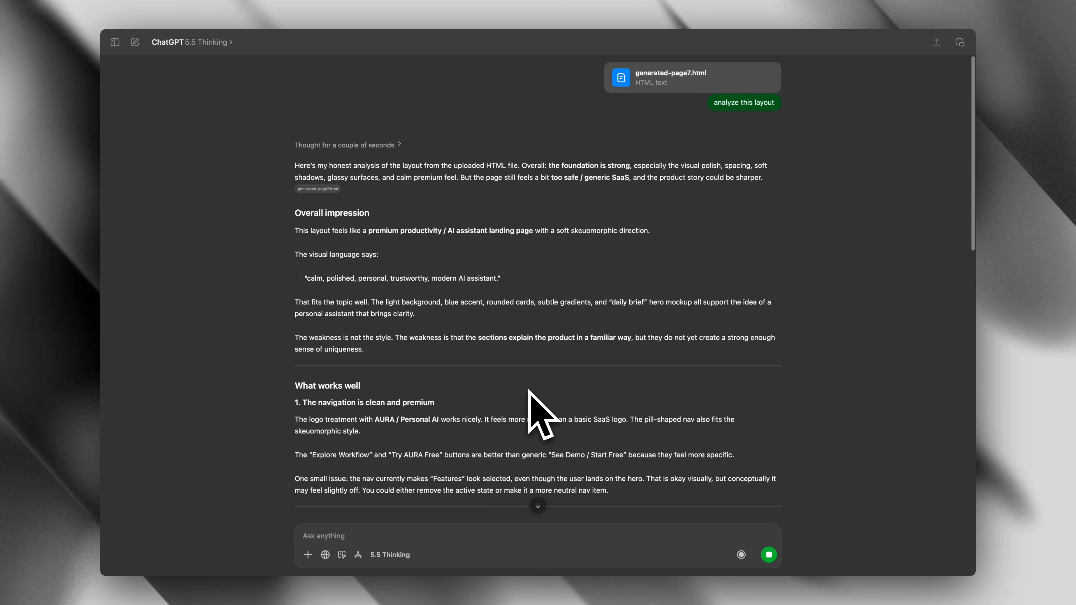
scroll(539, 390, down, 5)
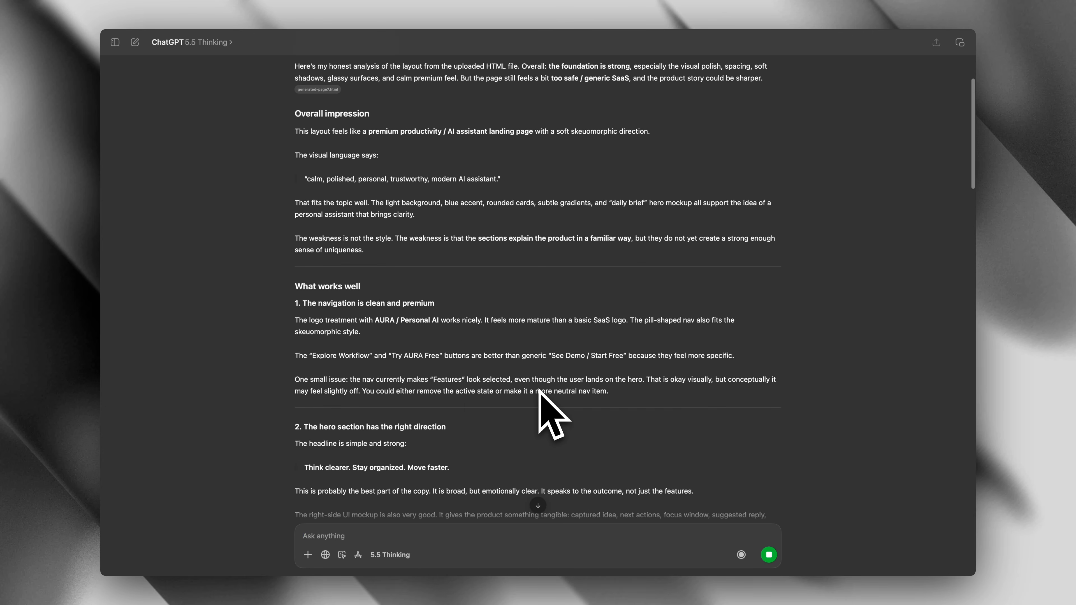
scroll(538, 390, down, 2)
scroll(540, 390, down, 7)
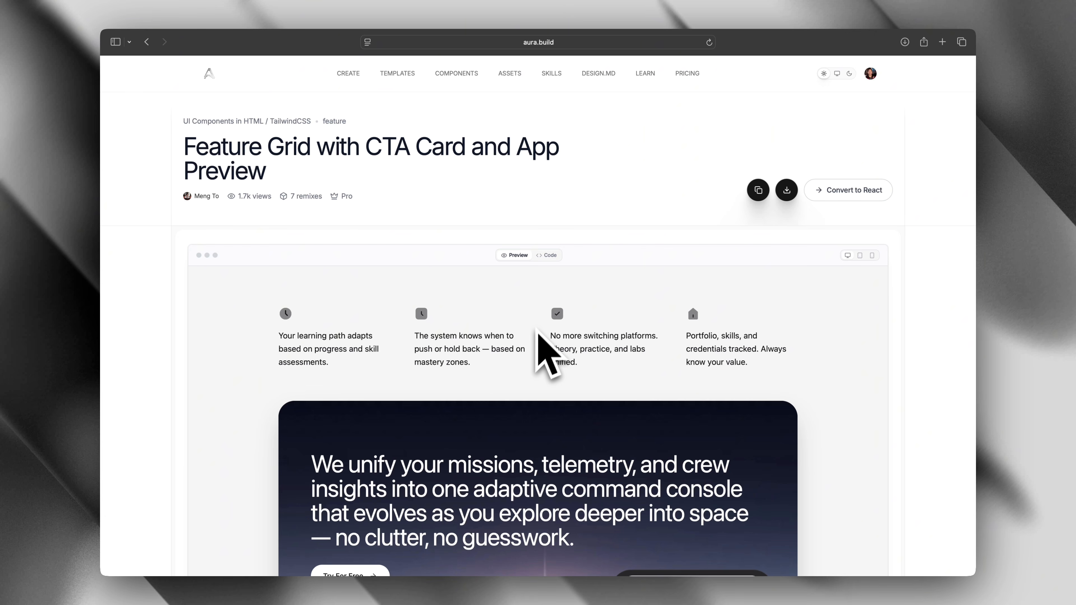
- Show the code of the Feature Grid with CTA Card and App Preview component and select all of it
click(550, 256)
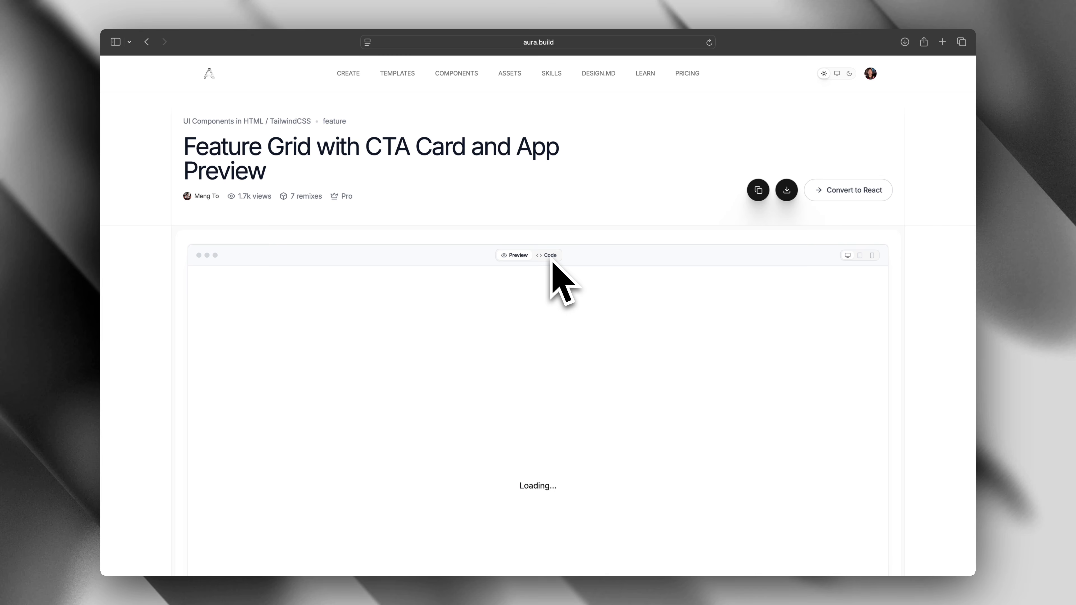
click(525, 302)
key(super+a)
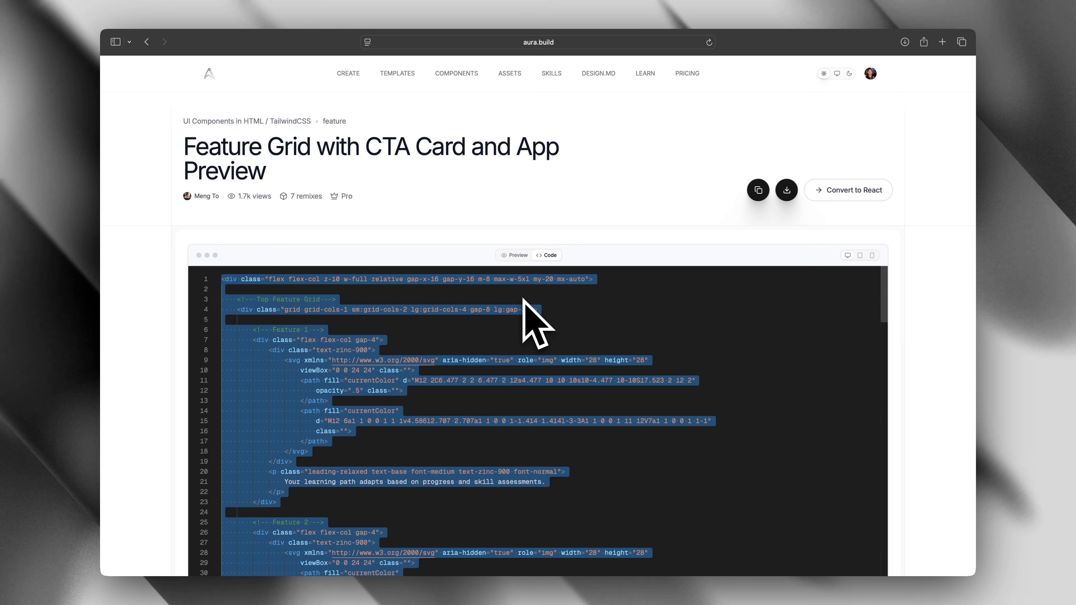
- Send ChatGPT the component code, asking to adapt section "why it matters" with it, adapt content, apply the layout's visual dna and provide updated code
key(ctrl+Left)
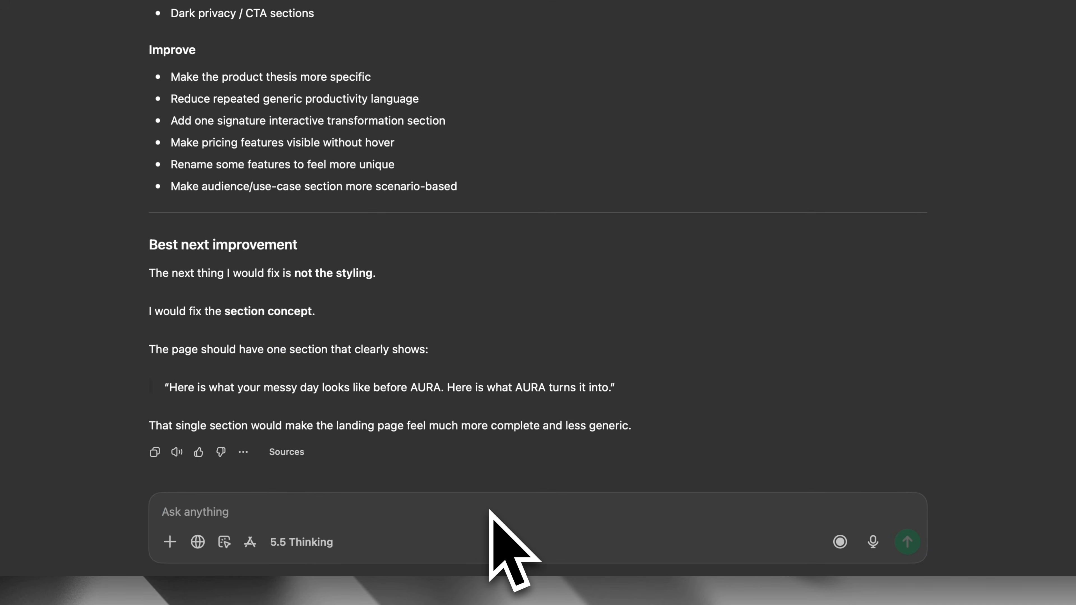
key(super+v)
text(adapt section "why)
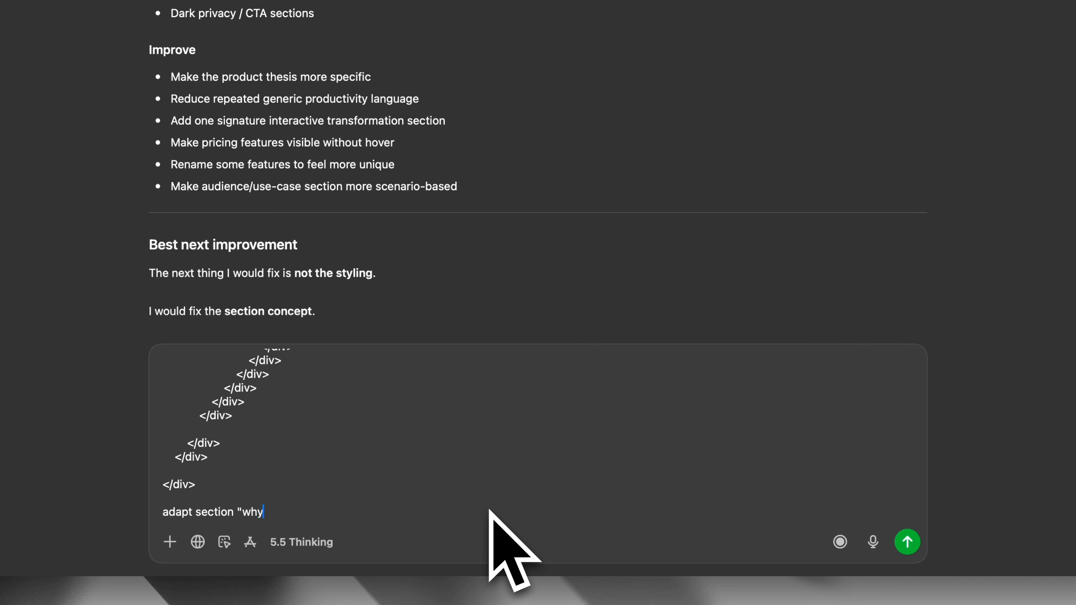
text( it matters" with this new component, )
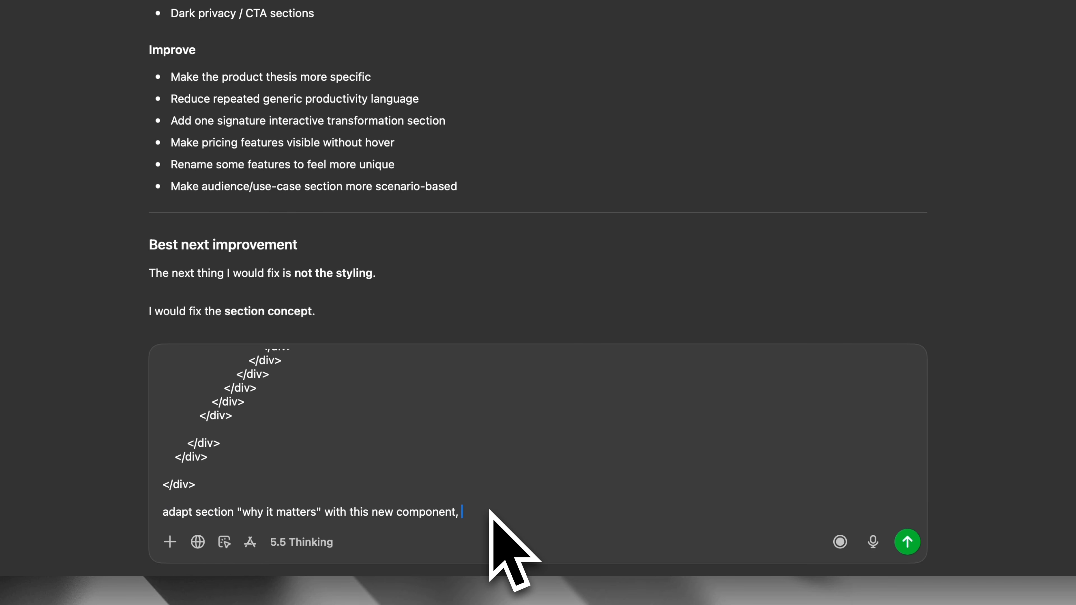
text(adapt content properly and apply the same visual dna of the l)
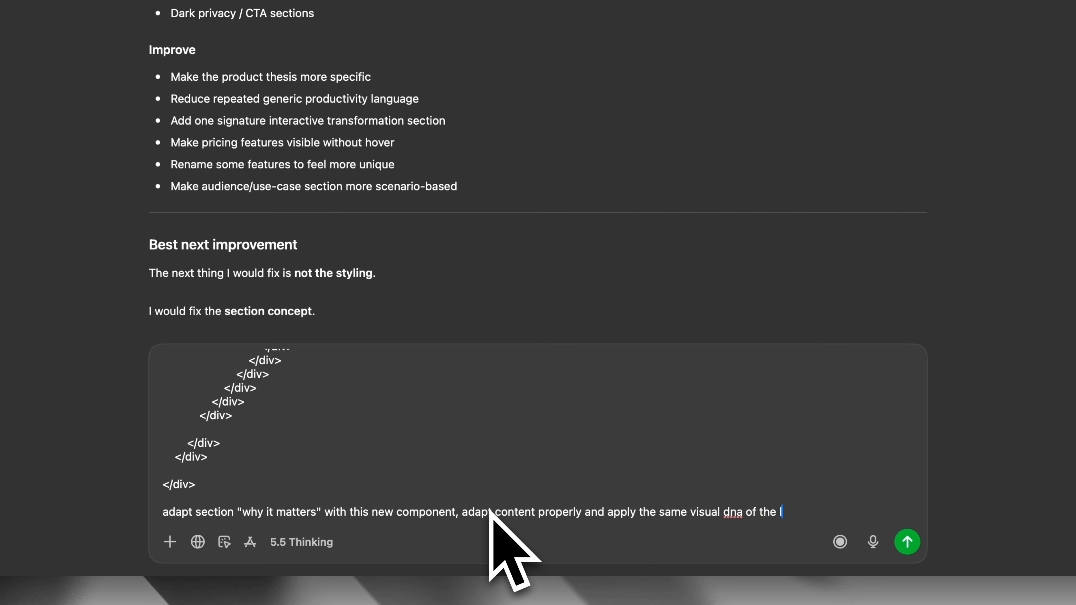
text(ayout, provide updated code)
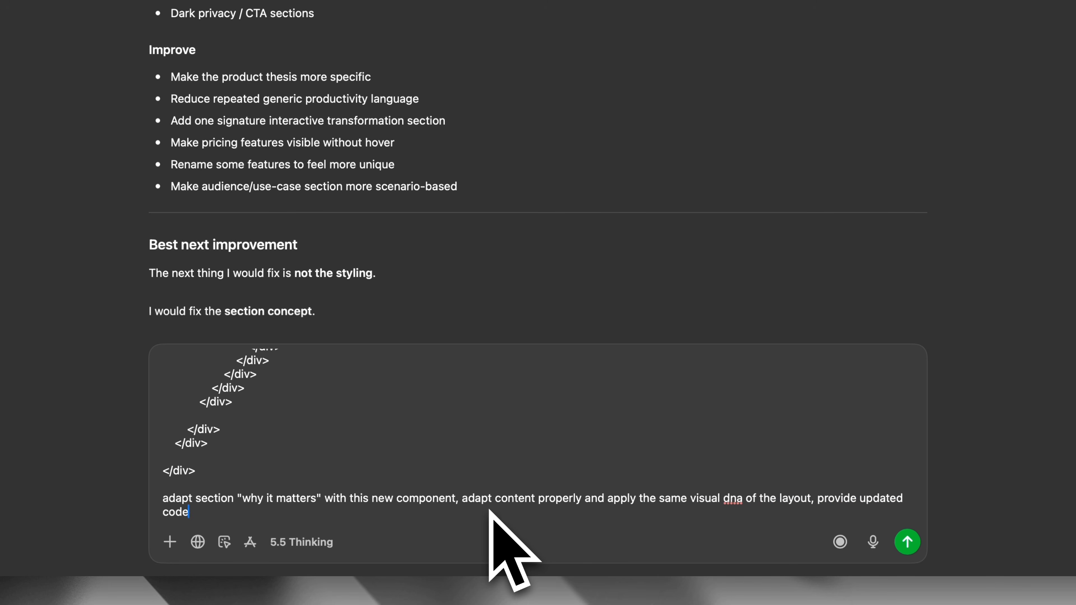
click(907, 541)
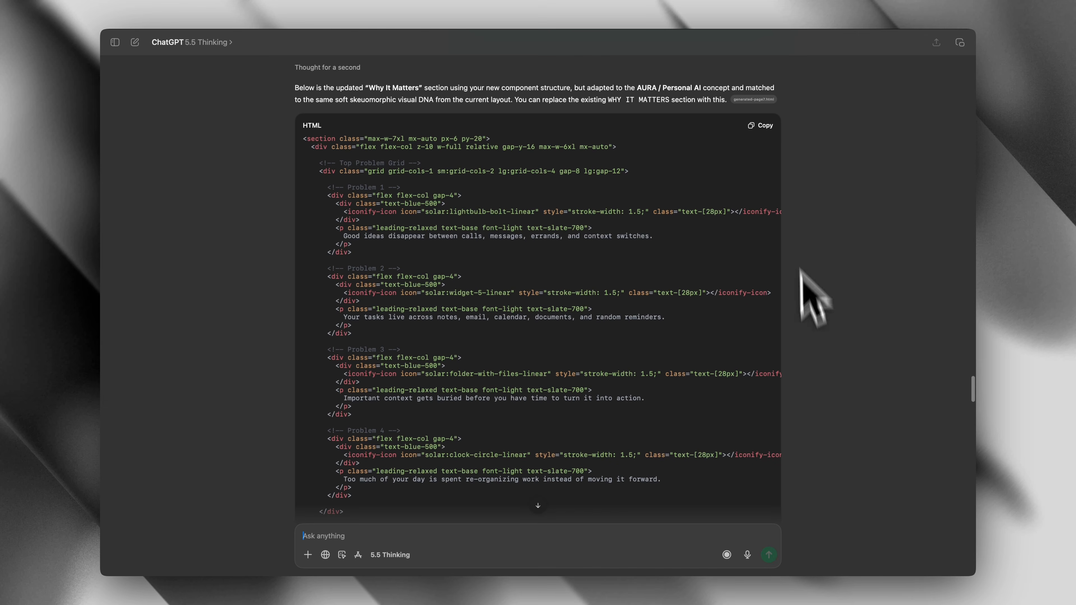
- Copy the generated section HTML and locate the Why It Matters section in the Aura page's code, using the tablet-size preview
click(765, 125)
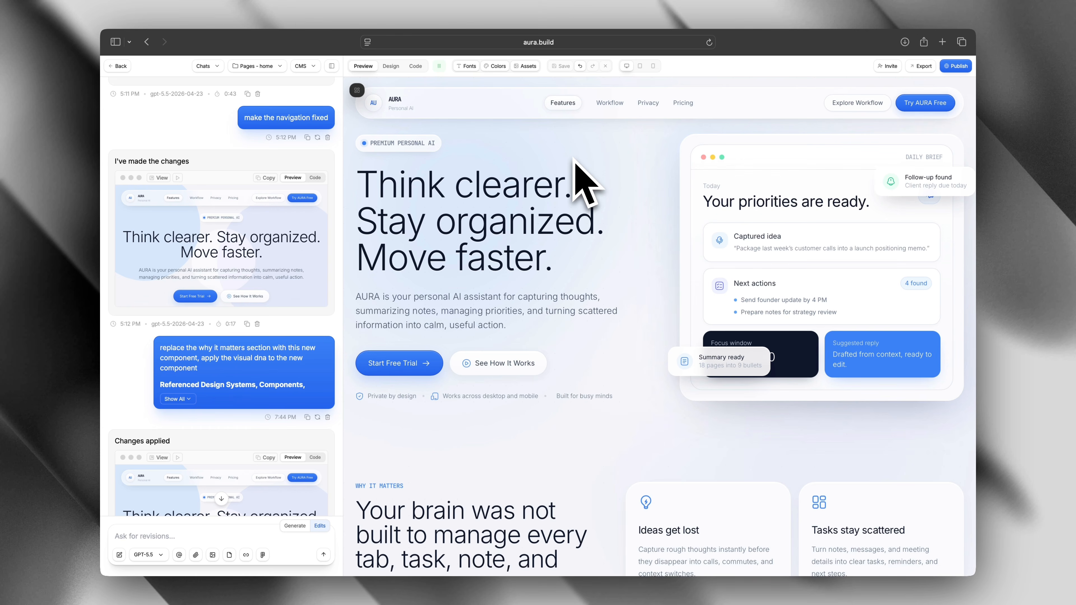
click(415, 67)
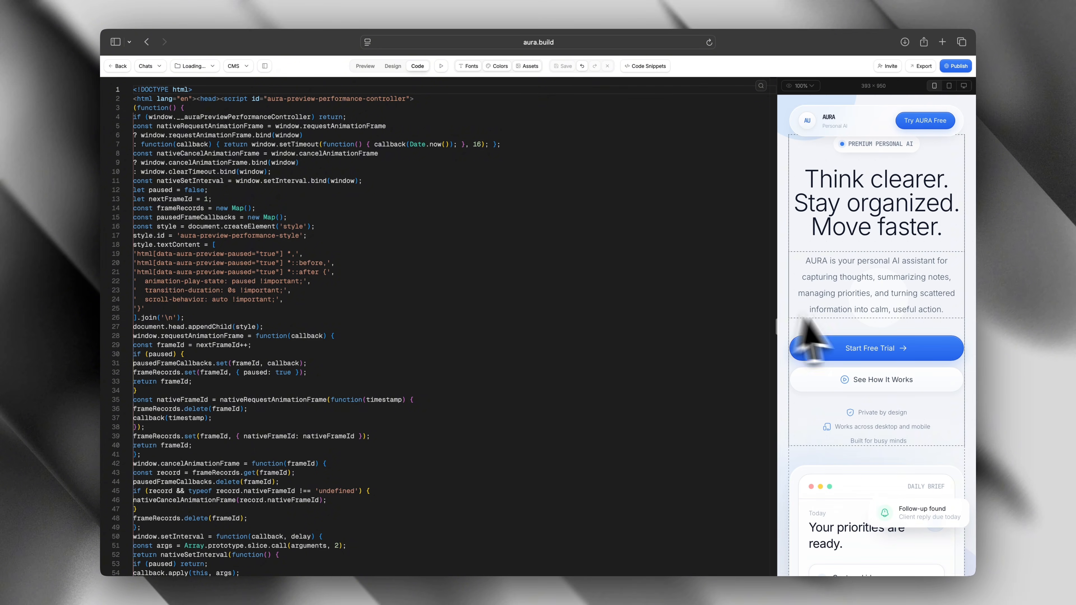
click(948, 85)
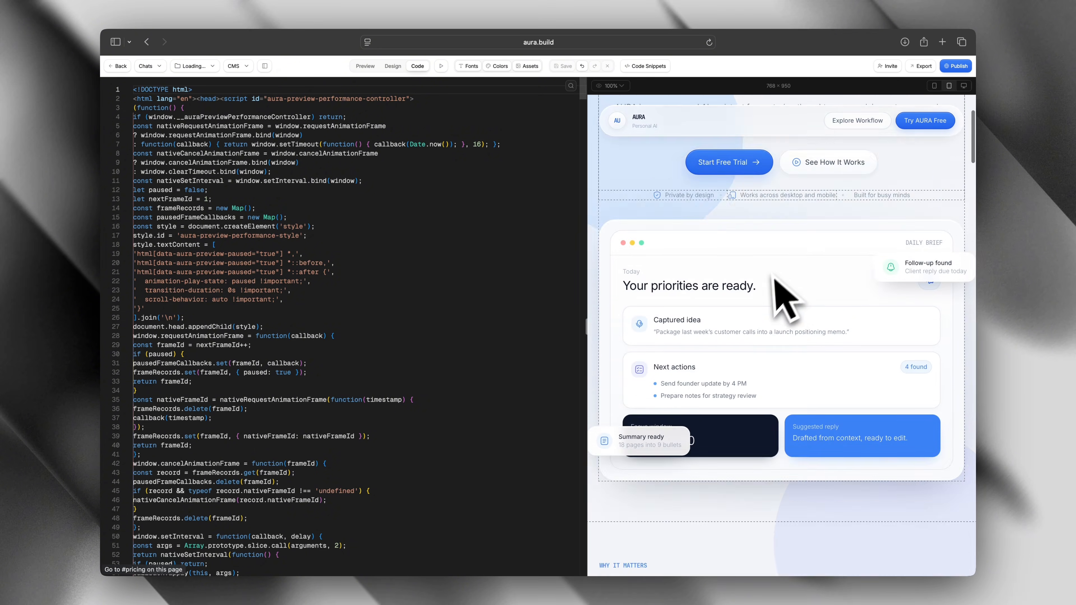
scroll(773, 279, down, 6)
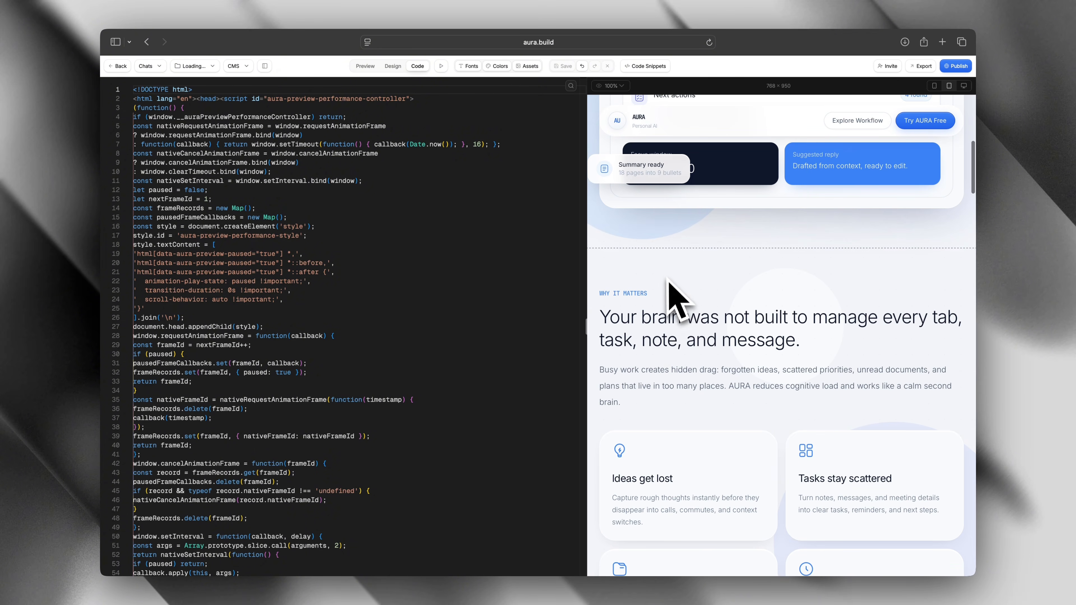
click(668, 283)
scroll(644, 298, down, 3)
scroll(343, 322, down, 2)
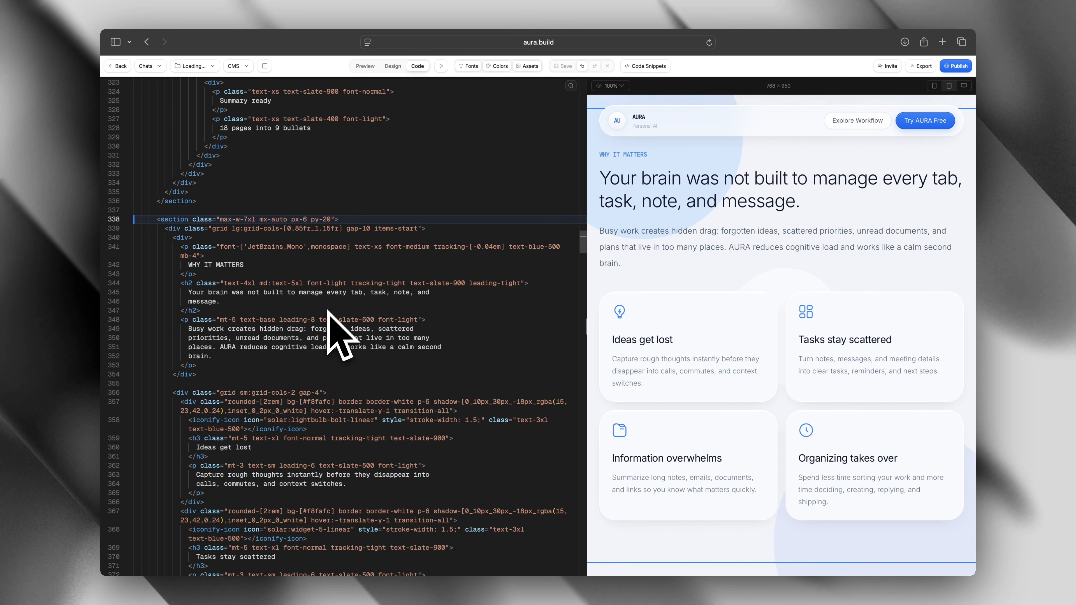
- Replace the whole Why It Matters section block in the page code with the copied HTML
scroll(328, 312, down, 2)
drag(157, 168, 224, 453)
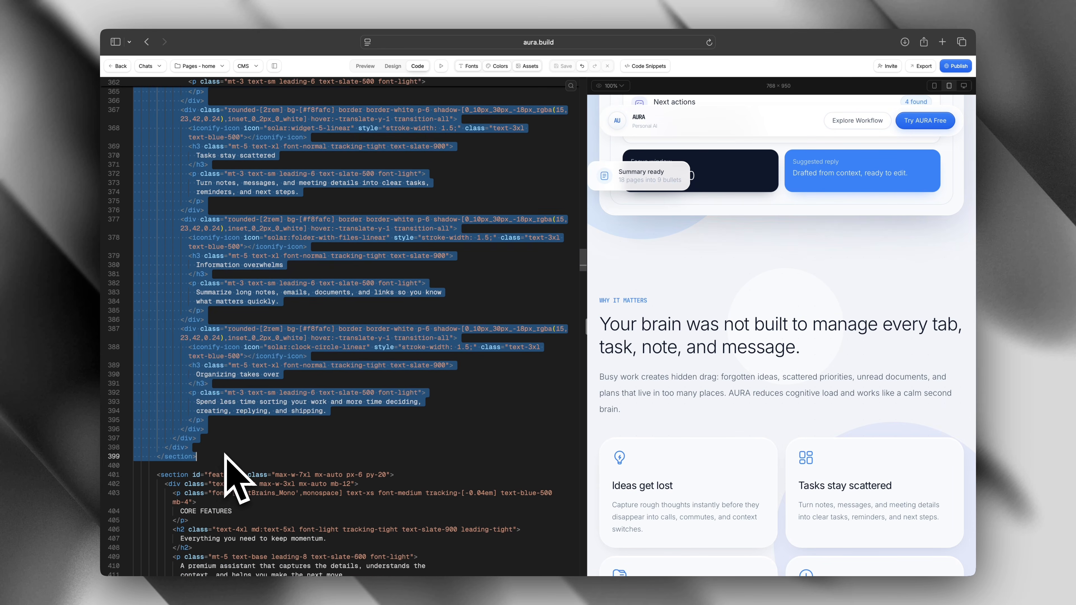
key(super+v)
- Examine the replaced Why It Matters section, its problem grid and phone mockup in the full page preview
click(367, 67)
scroll(524, 335, down, 9)
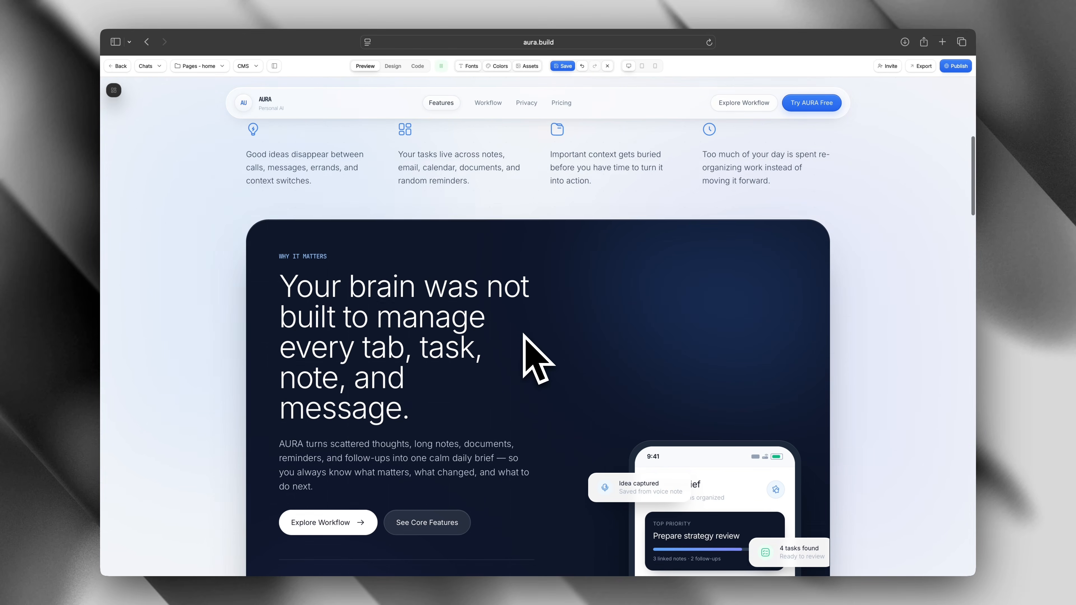
scroll(525, 339, down, 5)
scroll(525, 339, up, 4)
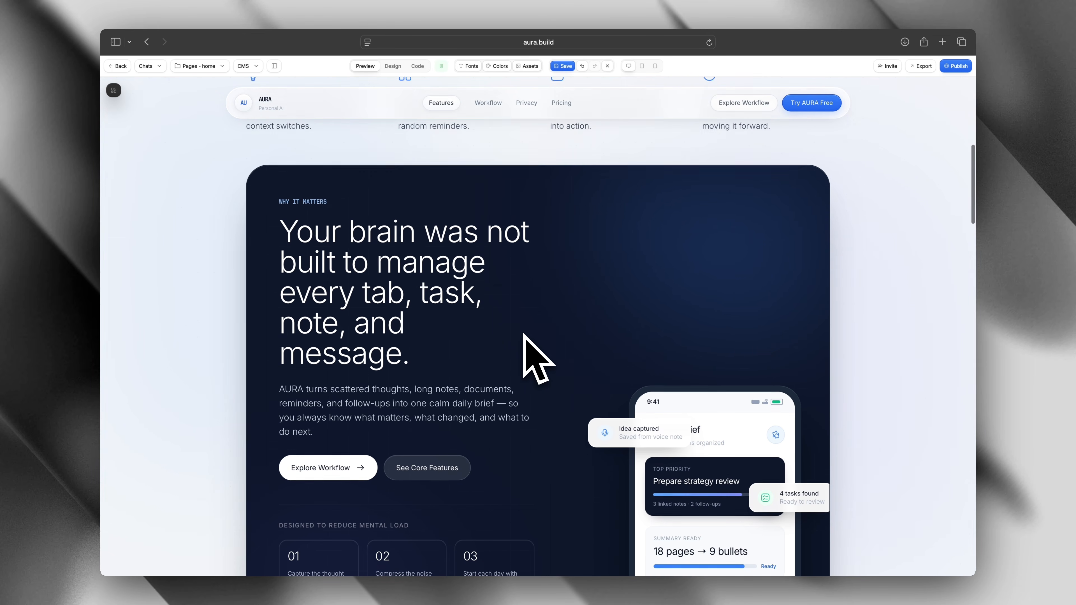
scroll(524, 335, up, 4)
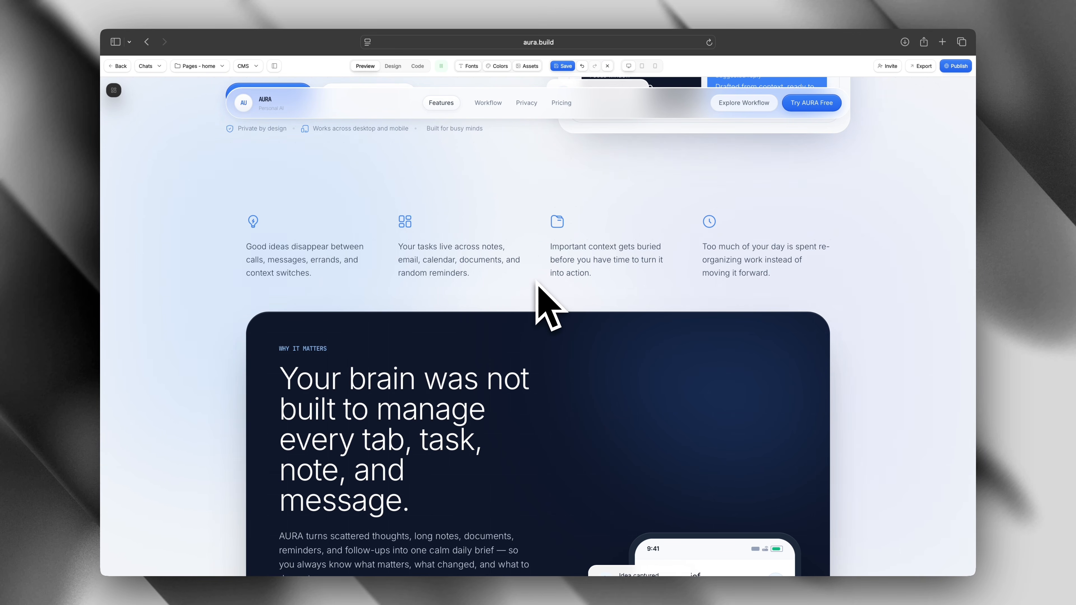
scroll(537, 284, down, 5)
scroll(537, 283, down, 2)
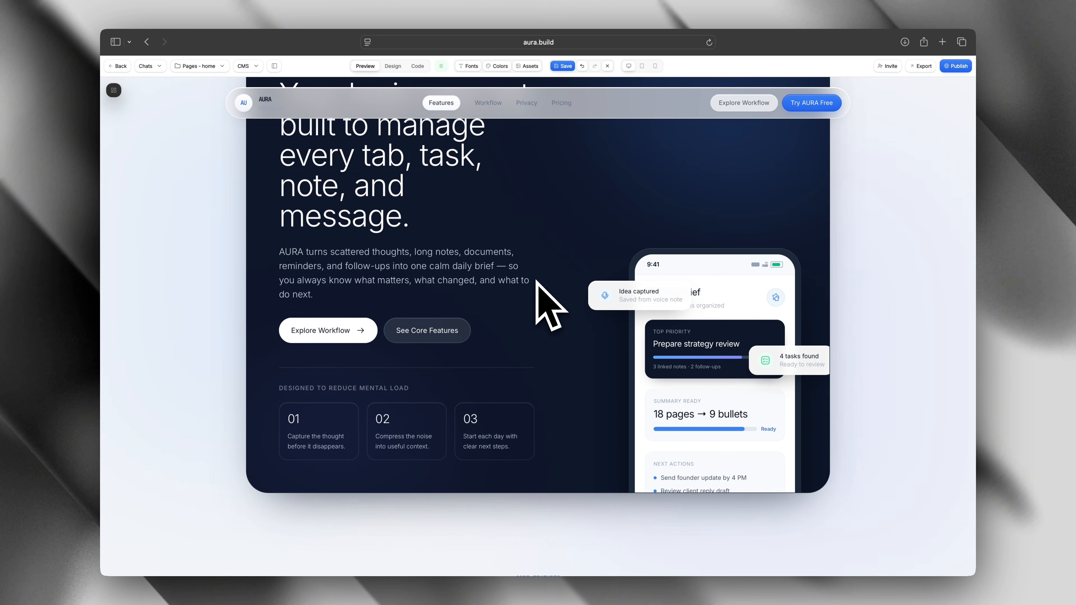
scroll(537, 282, up, 3)
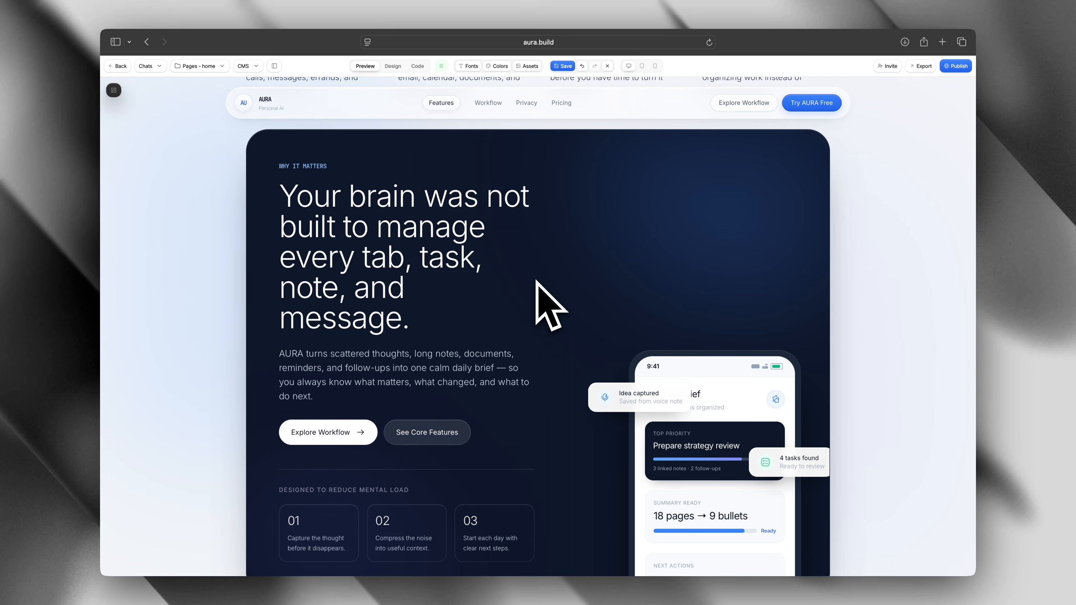
scroll(537, 282, up, 6)
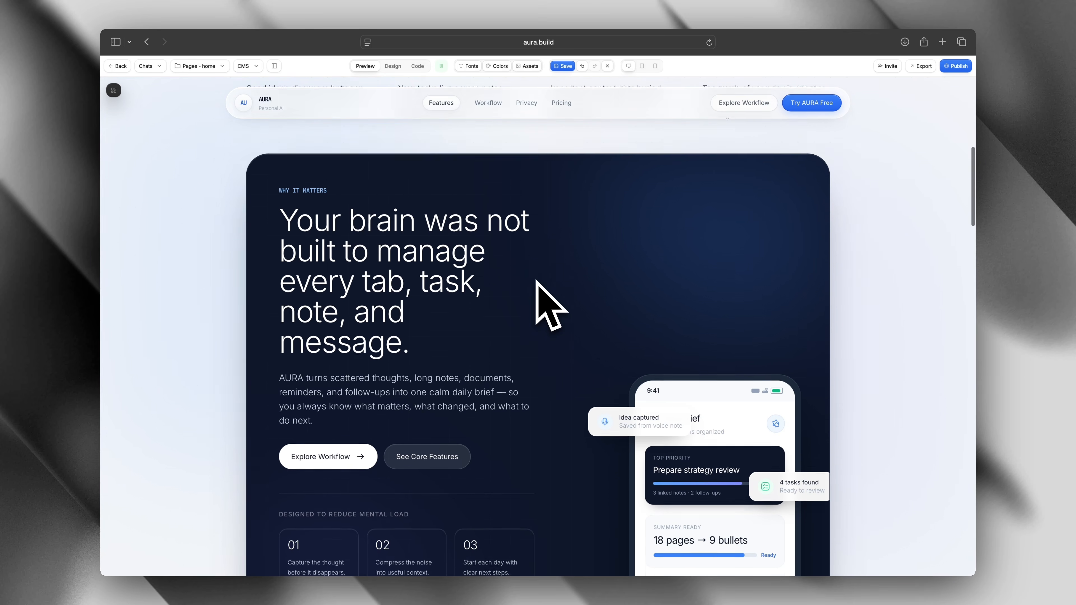
scroll(537, 283, up, 3)
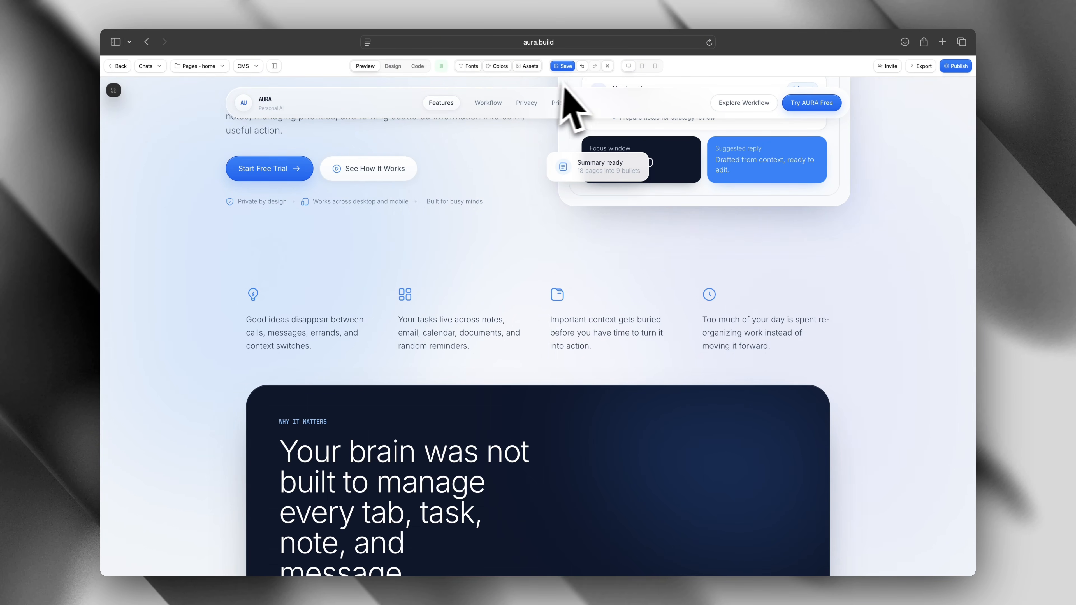
- Undo the code replacement of the Why It Matters section
click(583, 67)
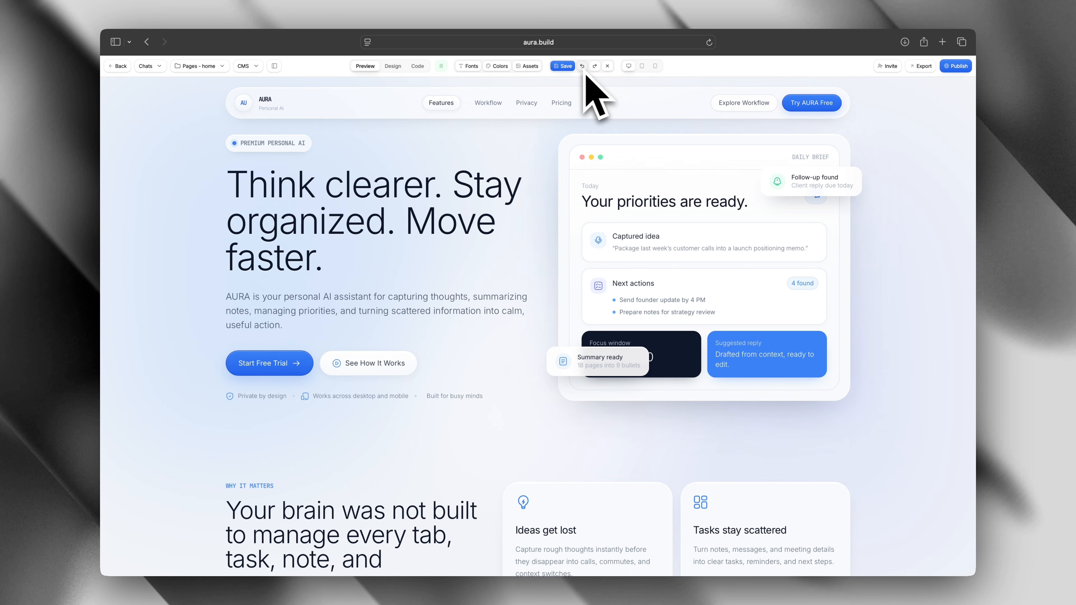
- Restore the chat version that replaced the Why It Matters section with the new component, discarding the unsaved changes
click(274, 65)
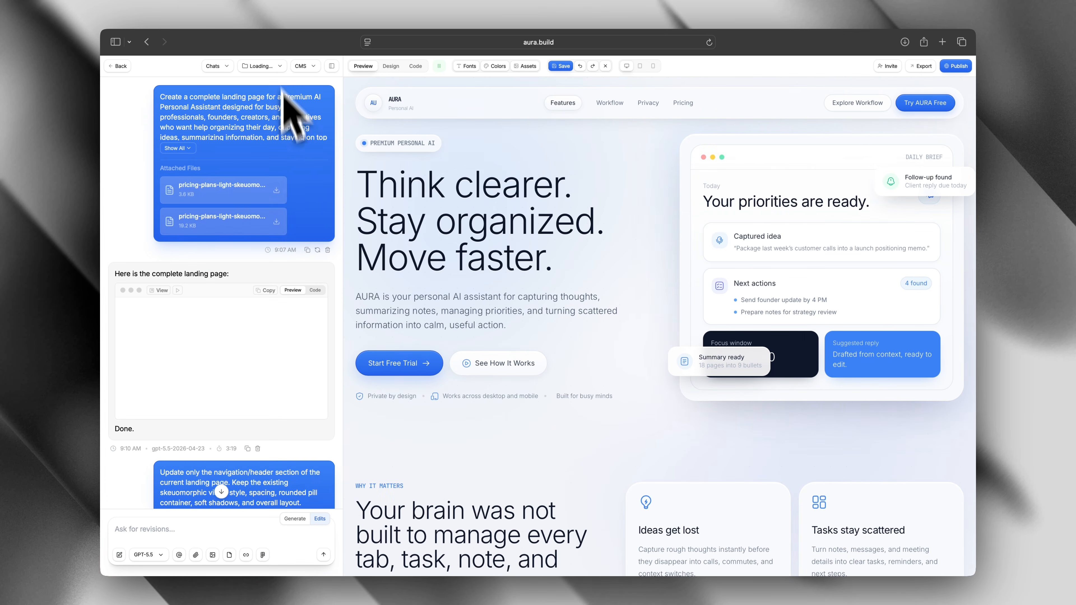
scroll(296, 222, down, 15)
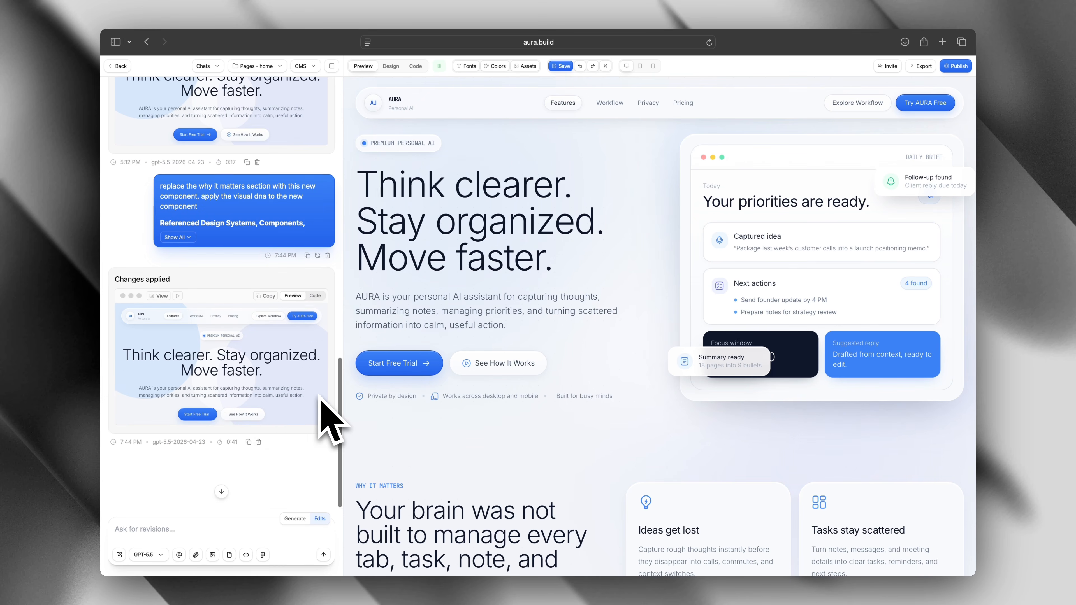
click(162, 298)
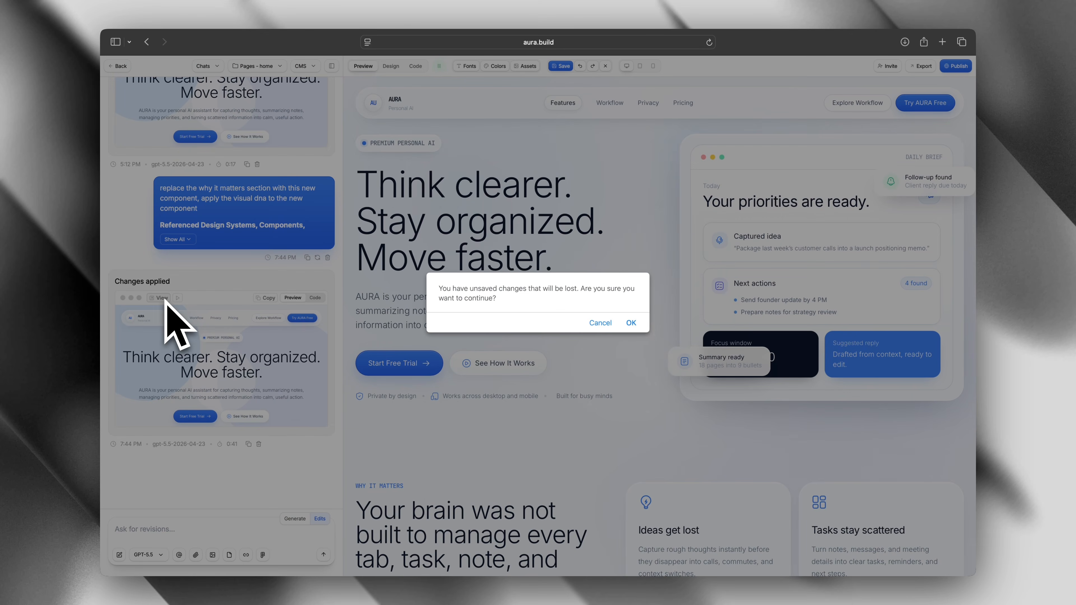
click(632, 323)
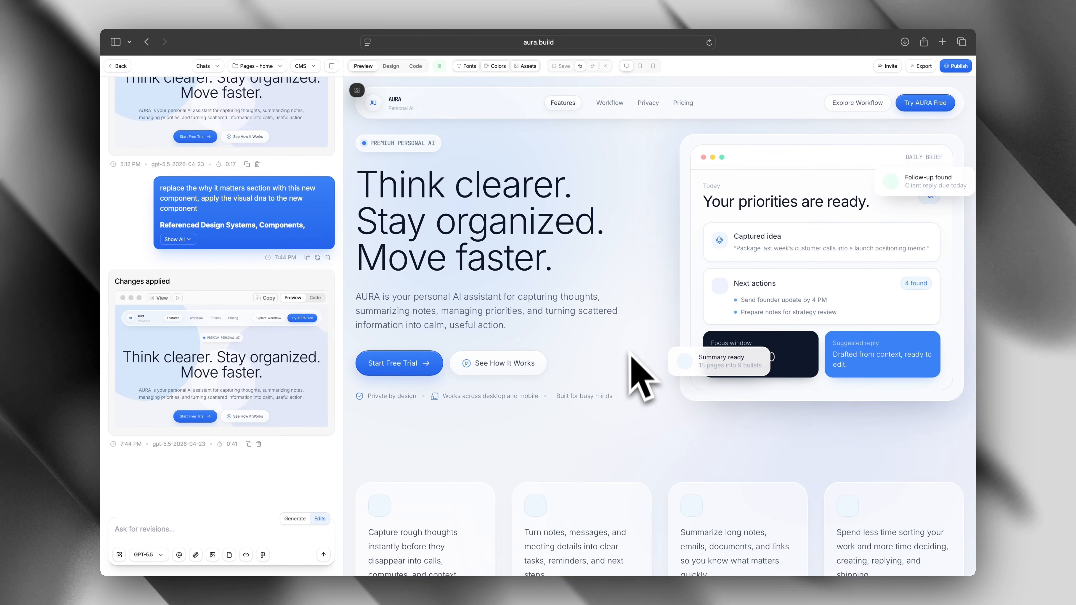
- Compare the restored Why It Matters section with its reference component and with the refined page's Why It Matters and Transformation sections
scroll(628, 362, down, 6)
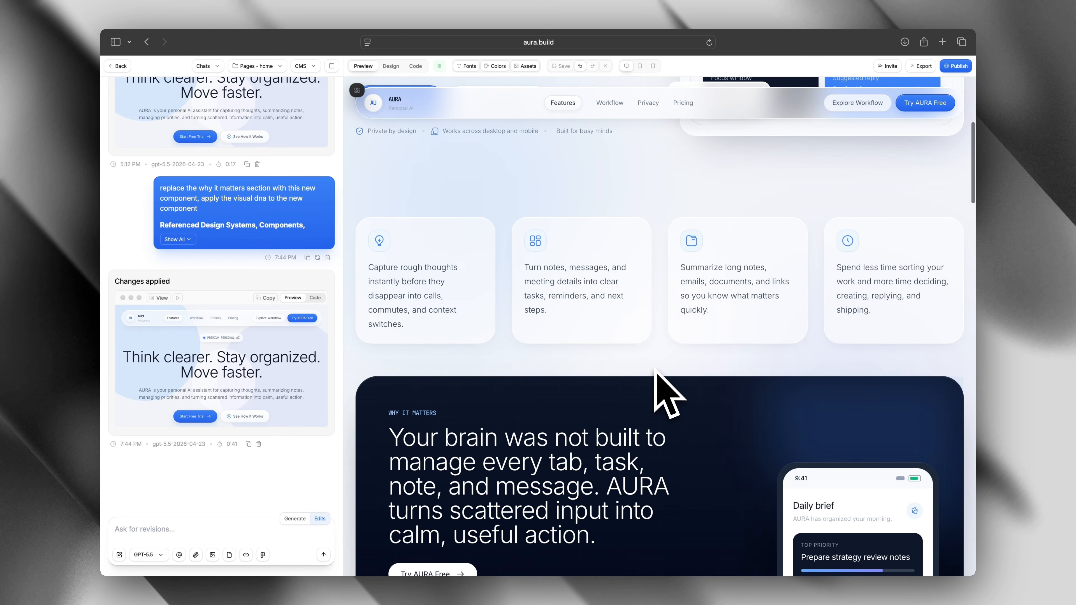
scroll(657, 367, down, 4)
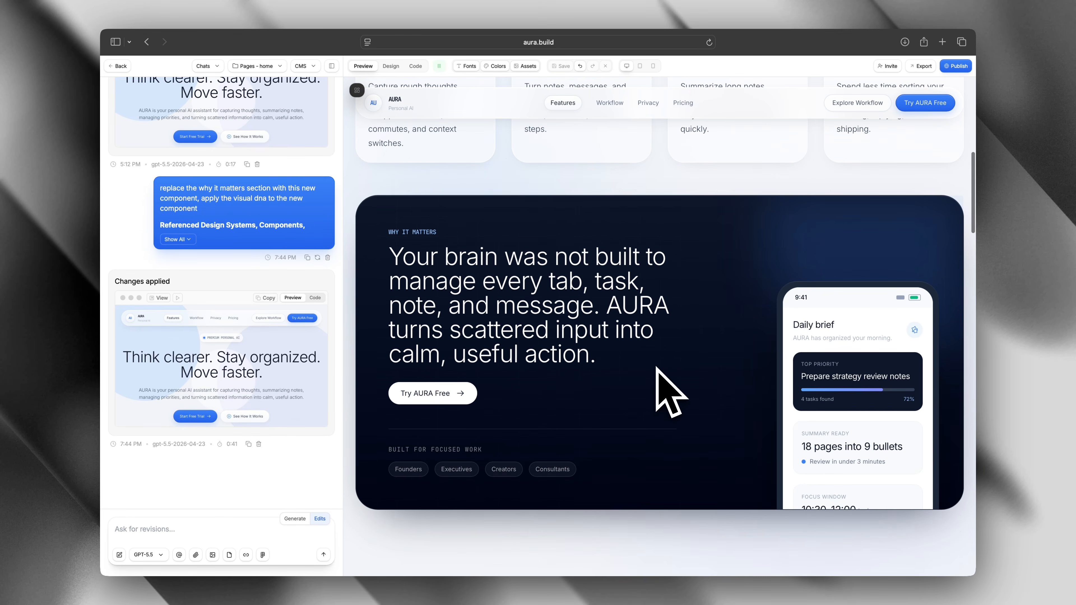
scroll(656, 367, up, 2)
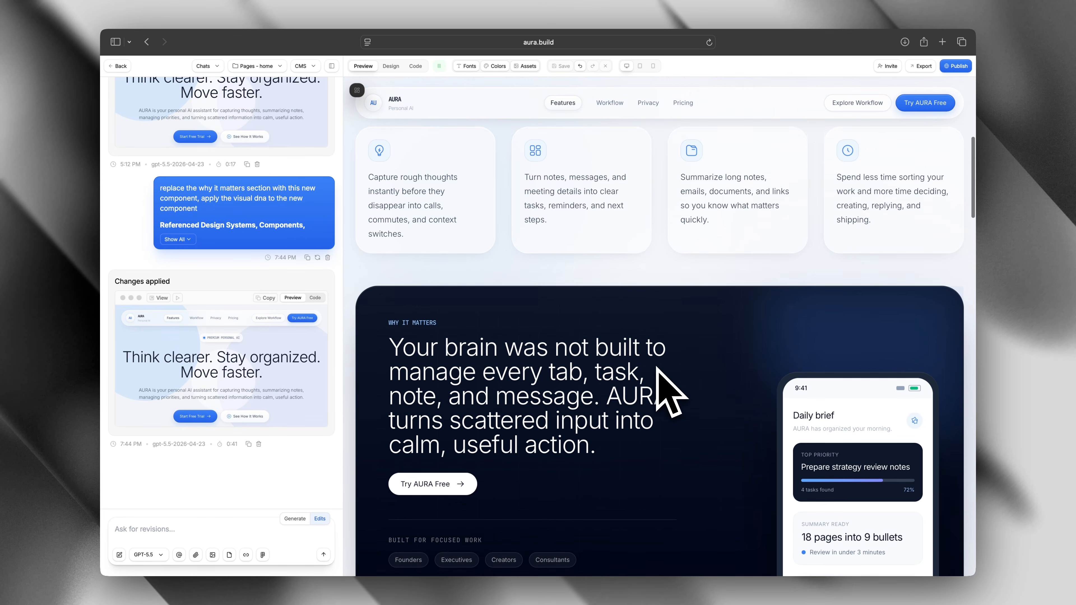
scroll(656, 367, down, 1)
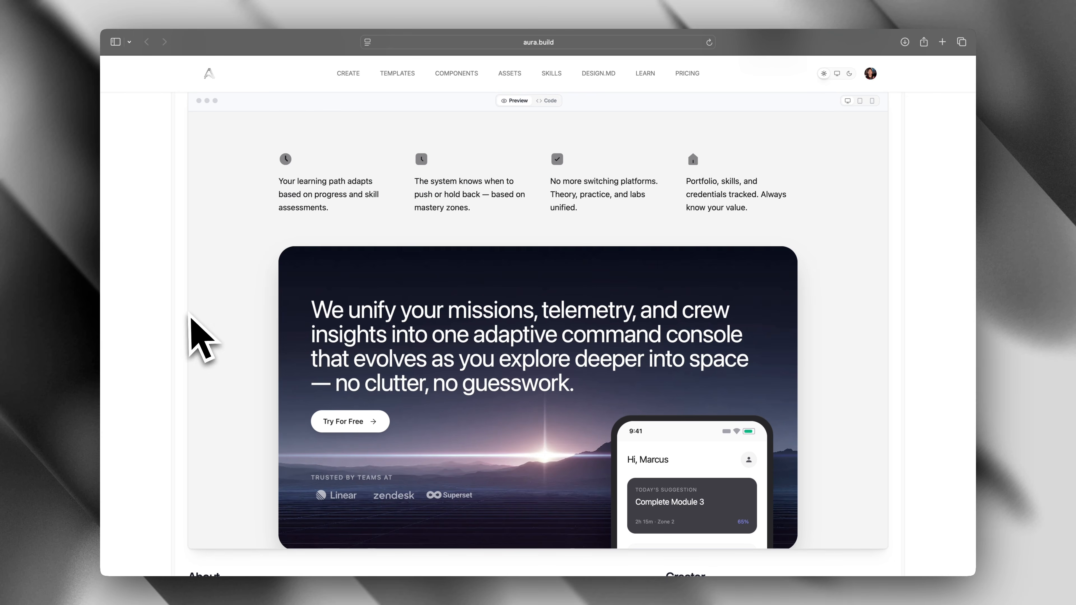
scroll(307, 324, down, 1)
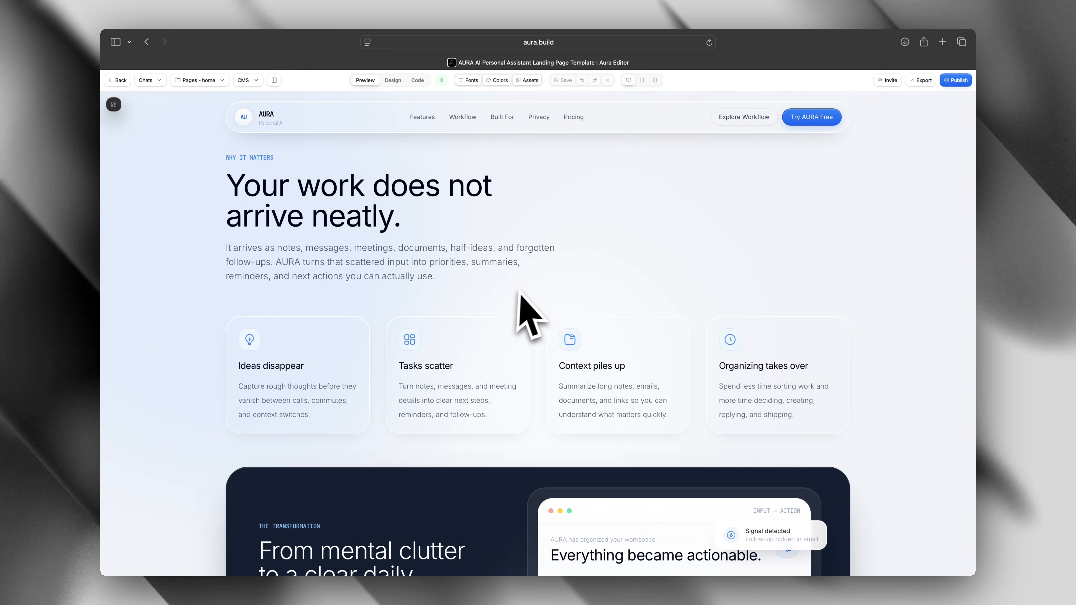
scroll(534, 292, down, 3)
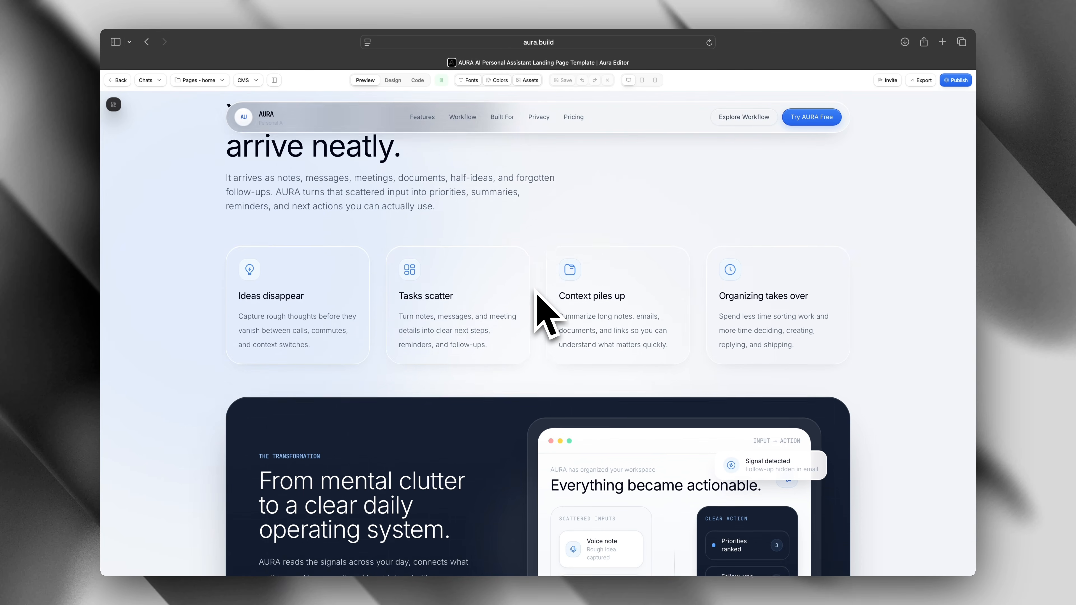
scroll(534, 288, down, 9)
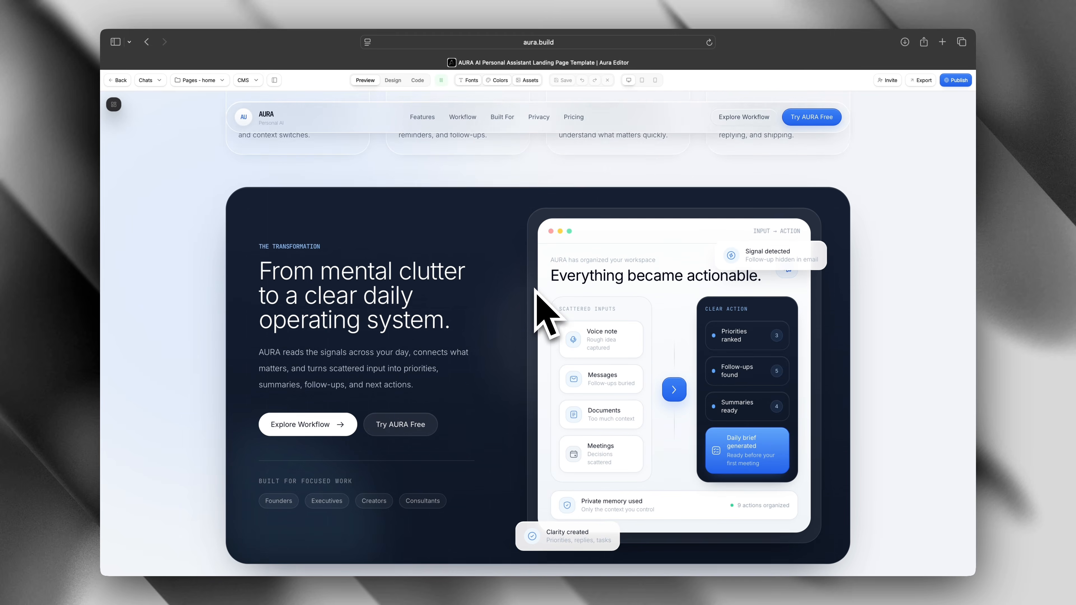
scroll(535, 293, down, 1)
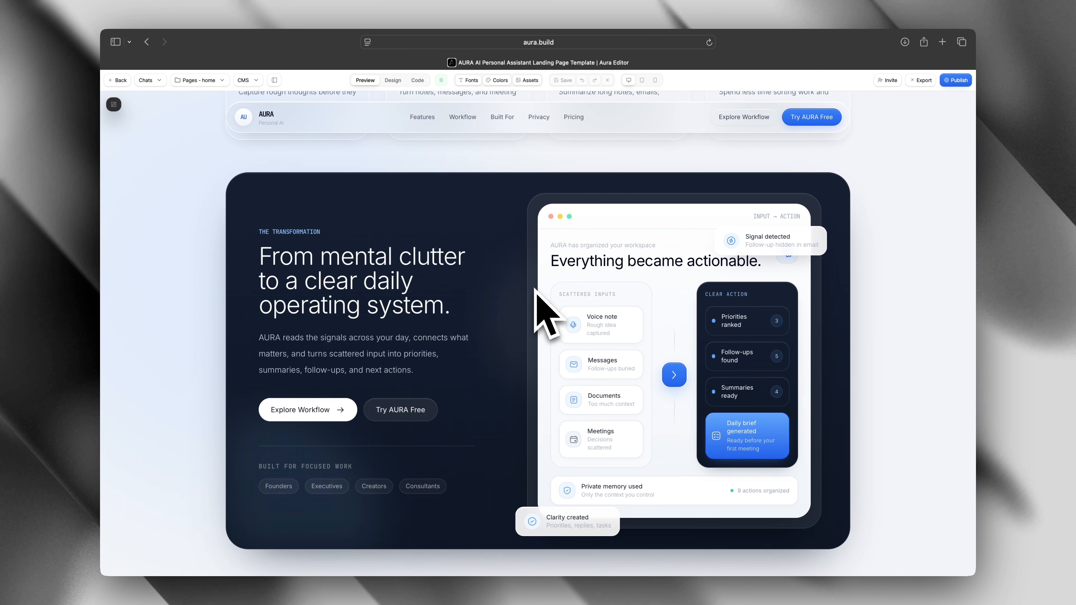
scroll(535, 290, up, 8)
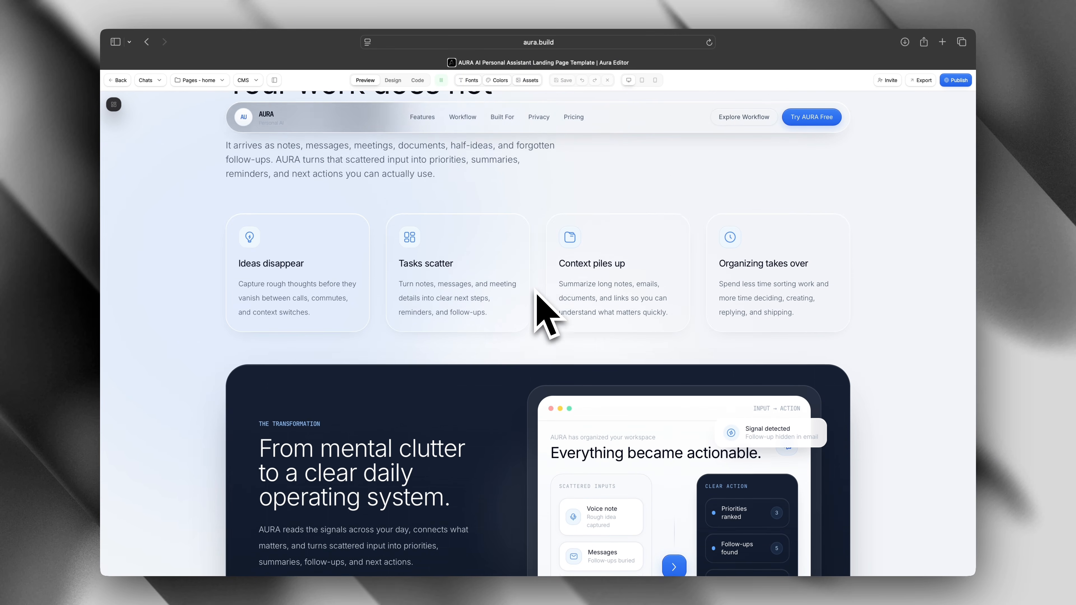
scroll(534, 293, up, 5)
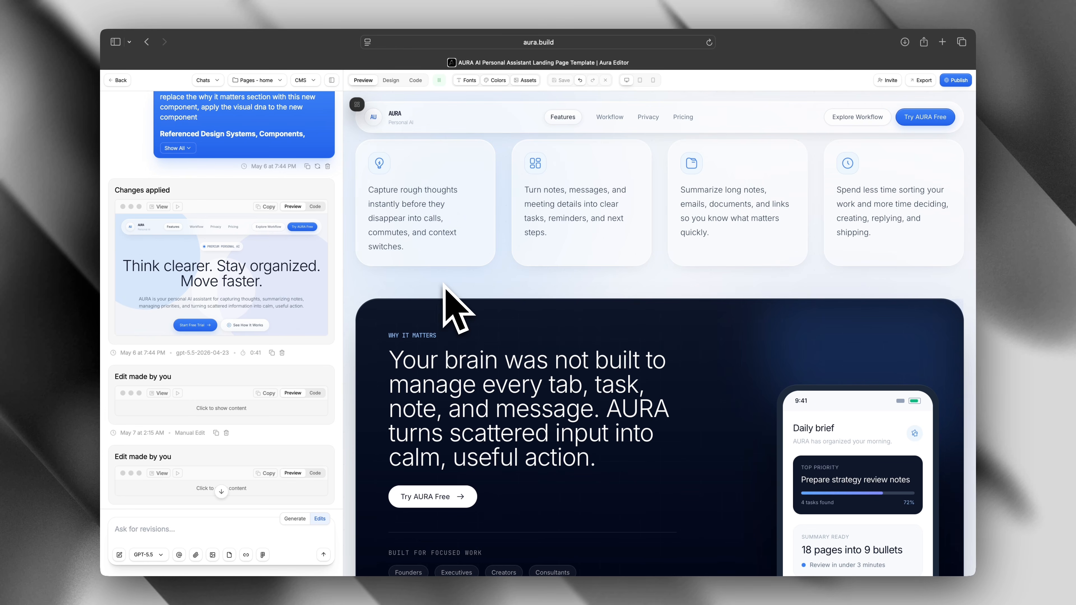
- Compare the earlier page's Core Features section with the refined Core Capabilities section, including its End-of-Day Wrap card
click(332, 80)
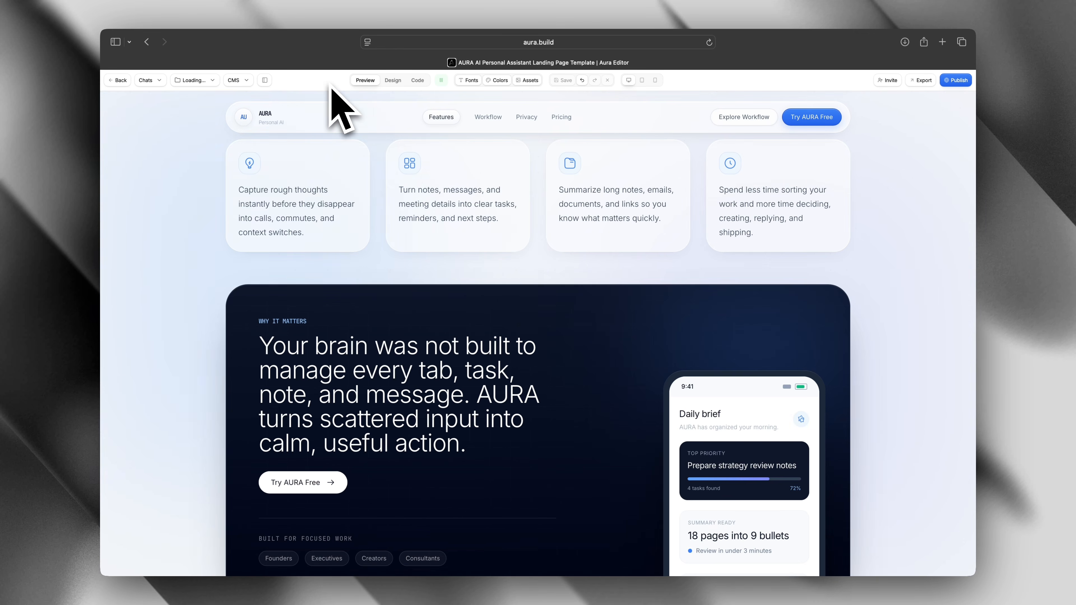
scroll(511, 276, down, 5)
scroll(511, 274, down, 7)
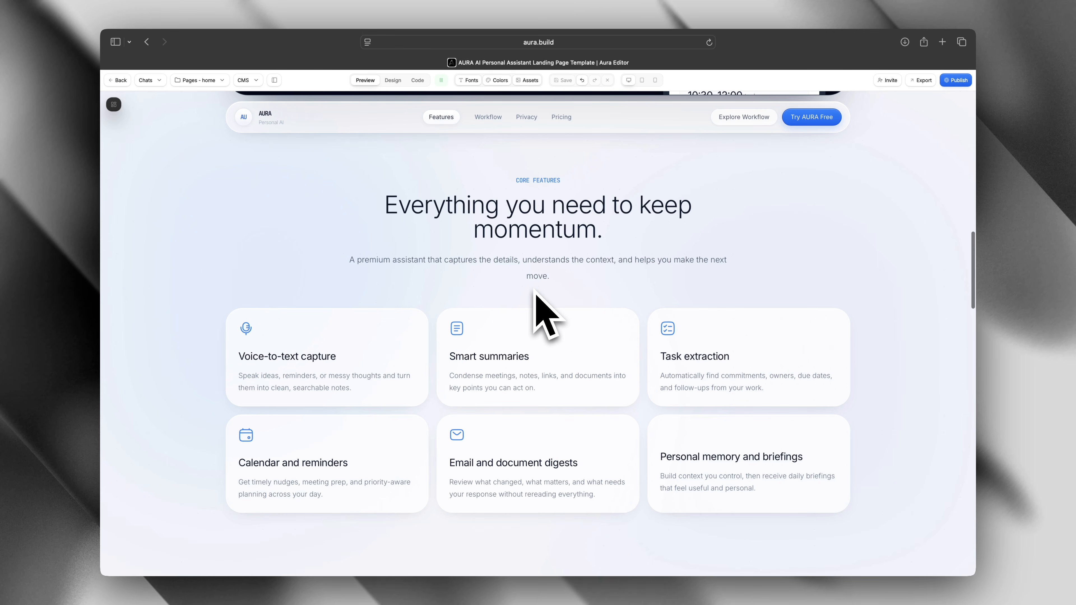
scroll(535, 292, down, 5)
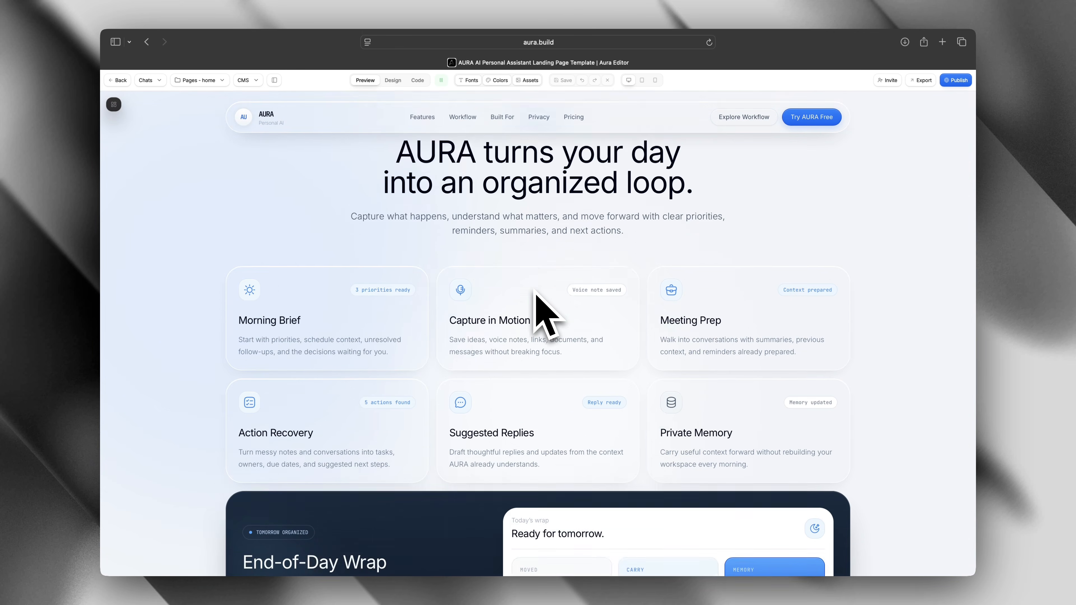
scroll(535, 291, up, 5)
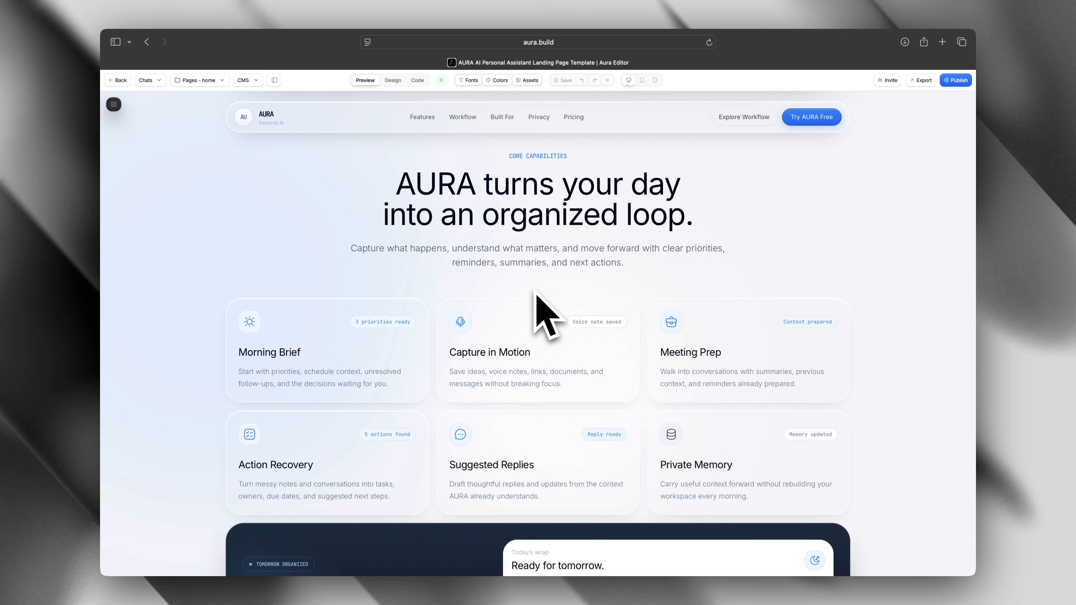
scroll(535, 292, down, 10)
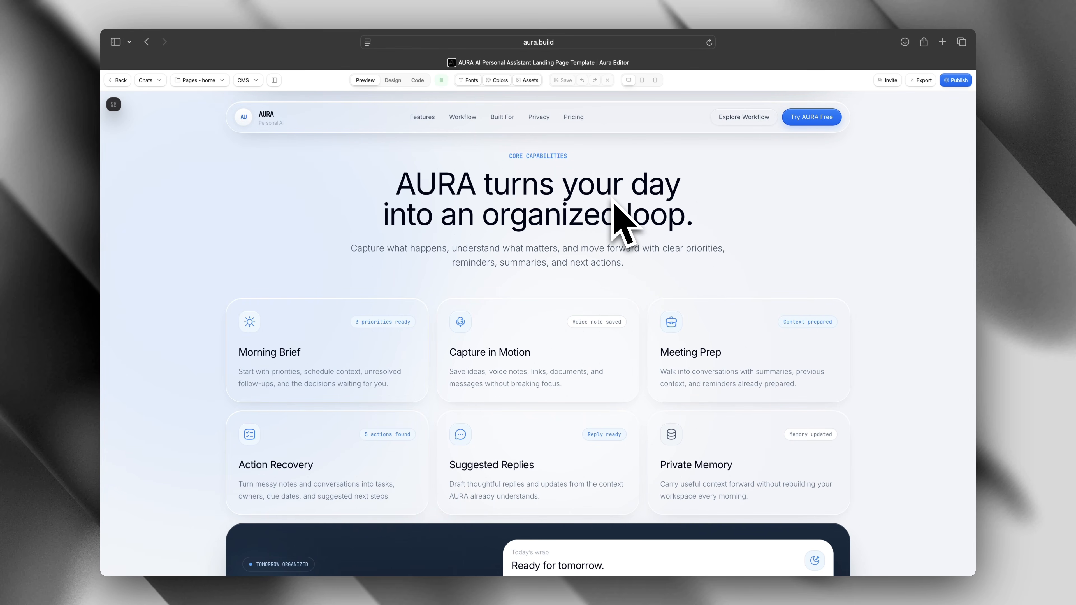
scroll(614, 200, down, 15)
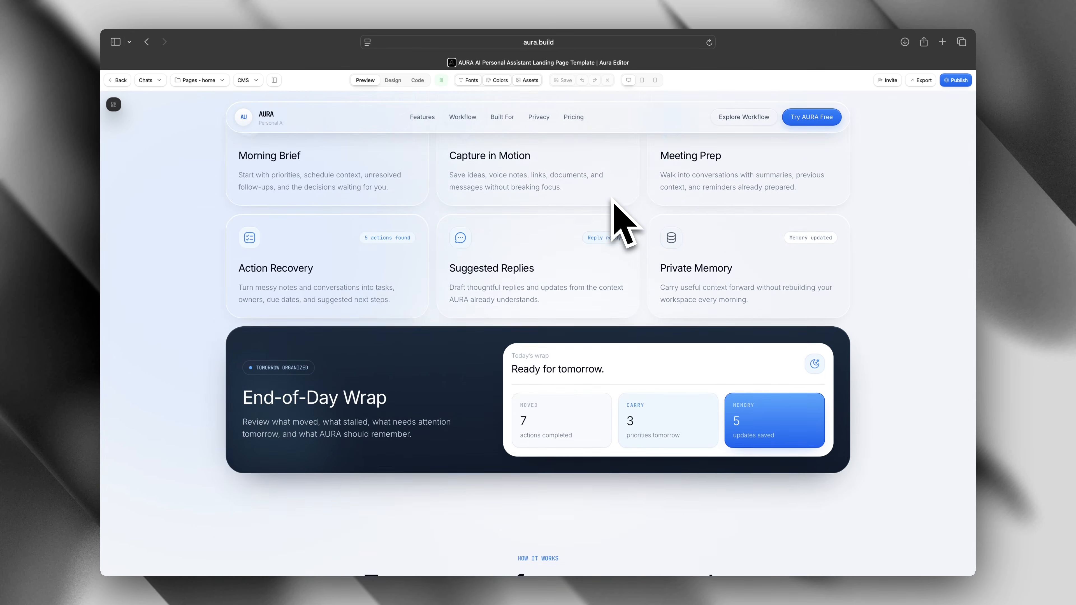
- Examine the refined How It Works section with its four step cards and the Impact Training Program Promo Section component
scroll(614, 202, down, 3)
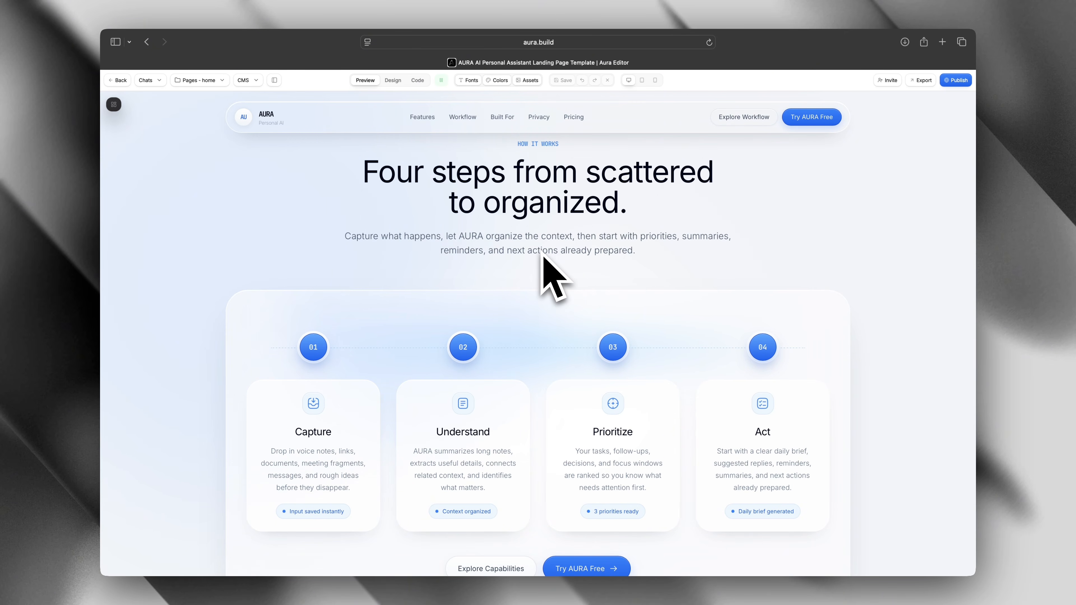
scroll(542, 254, down, 1)
scroll(542, 254, down, 1)
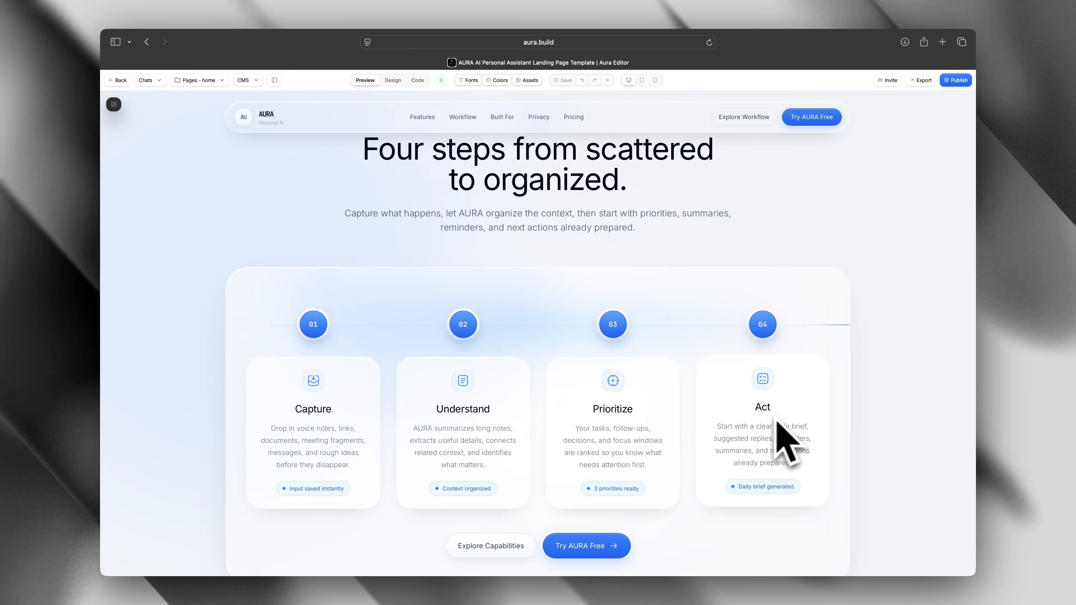
scroll(580, 413, down, 10)
scroll(574, 400, down, 3)
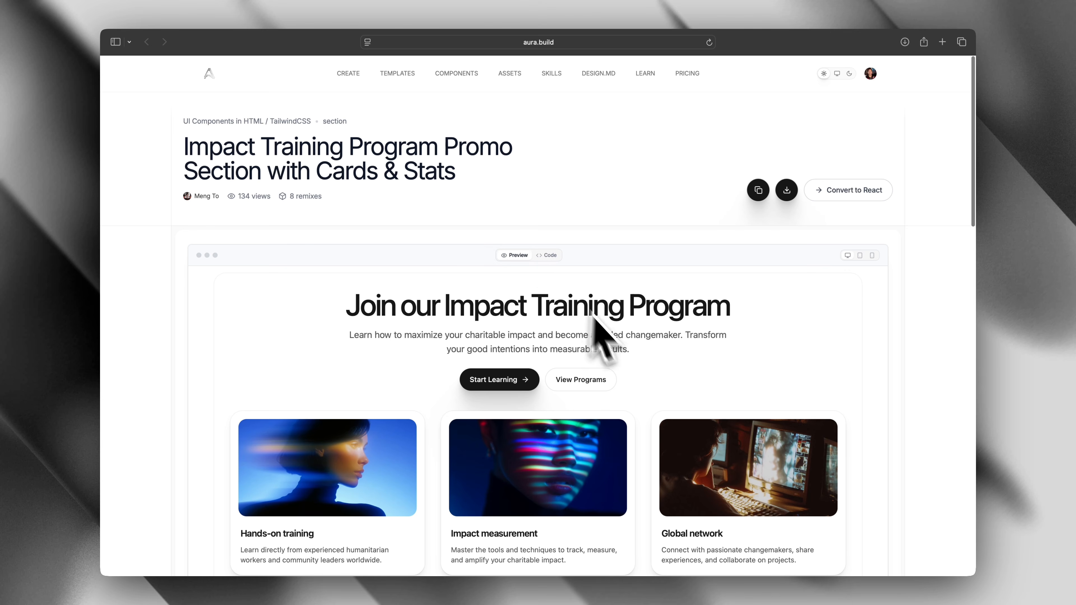
scroll(644, 357, down, 2)
scroll(645, 359, down, 3)
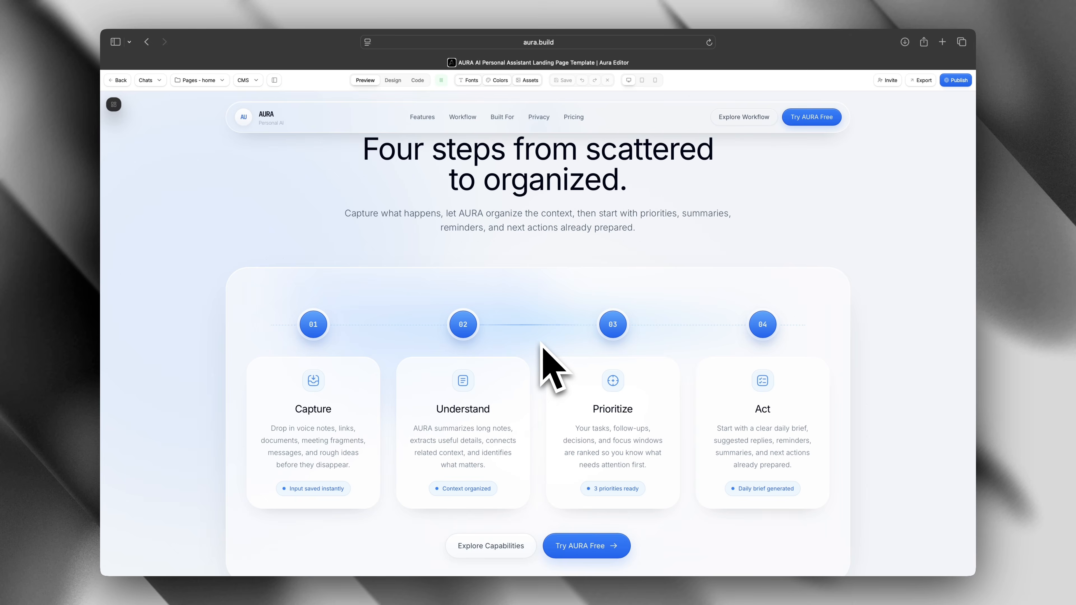
- Compare the refined Built For section, its audience cards and stat cards, with the earlier page's Built For section
scroll(546, 365, down, 15)
scroll(546, 364, down, 6)
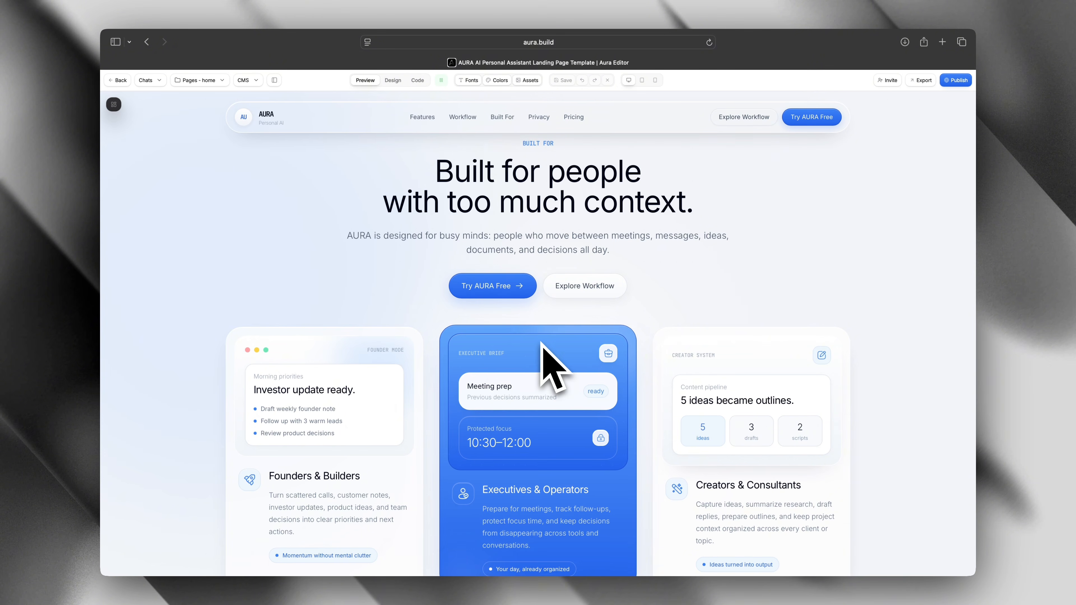
scroll(650, 338, down, 4)
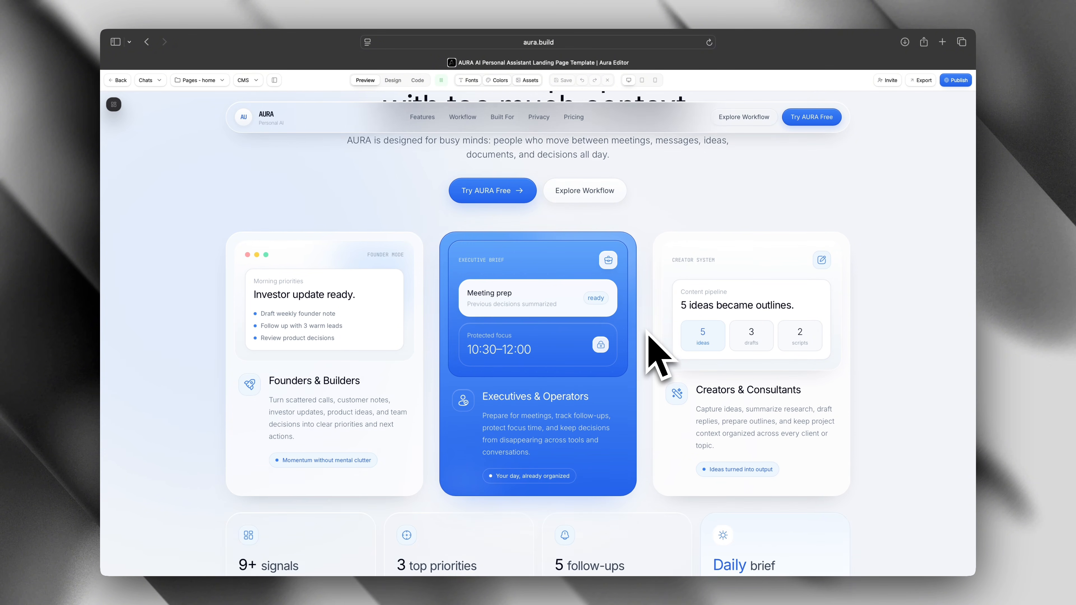
scroll(648, 335, down, 2)
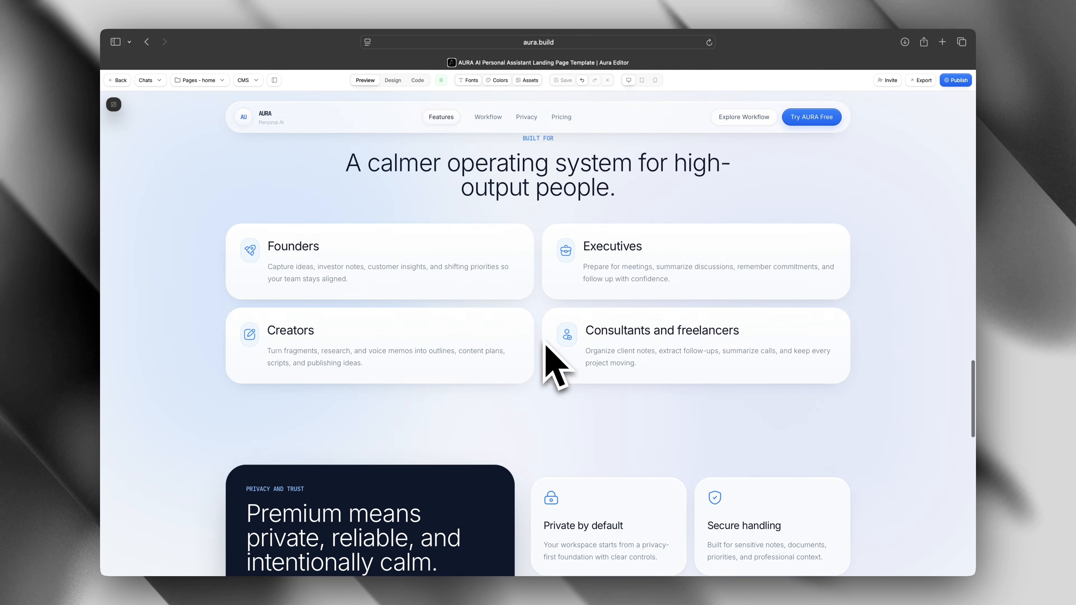
scroll(546, 326, down, 3)
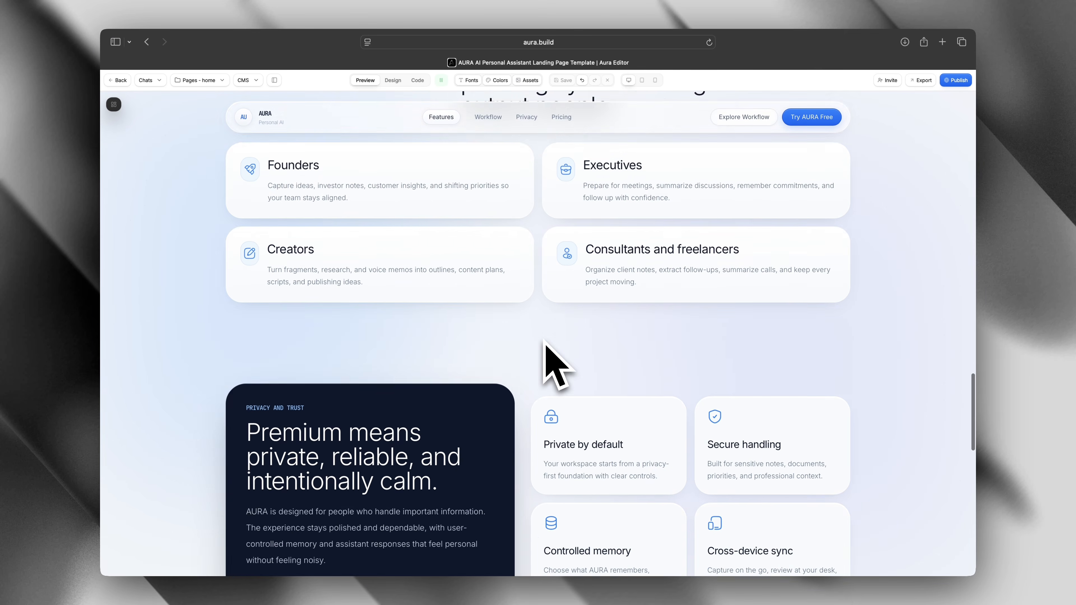
scroll(545, 341, down, 8)
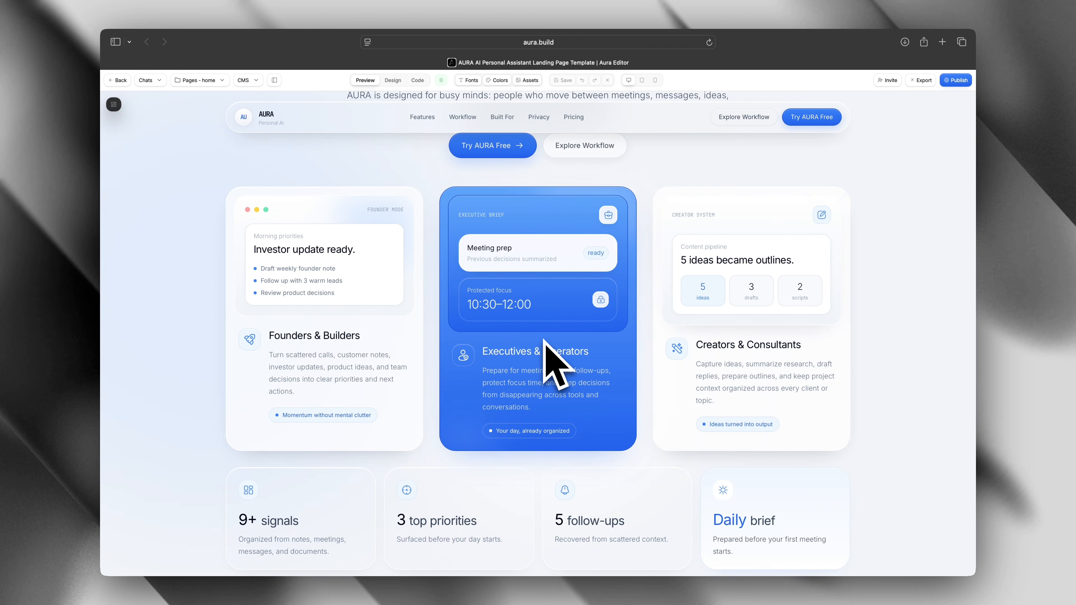
scroll(544, 340, down, 9)
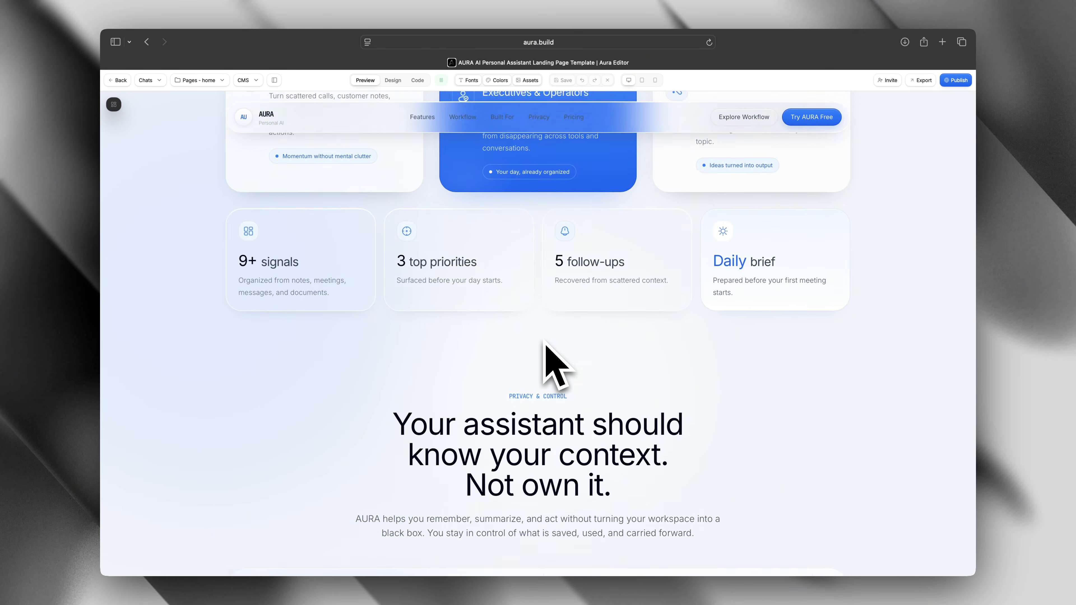
- Examine the refined page's Privacy & Control section and the pricing plans below it
scroll(545, 345, down, 3)
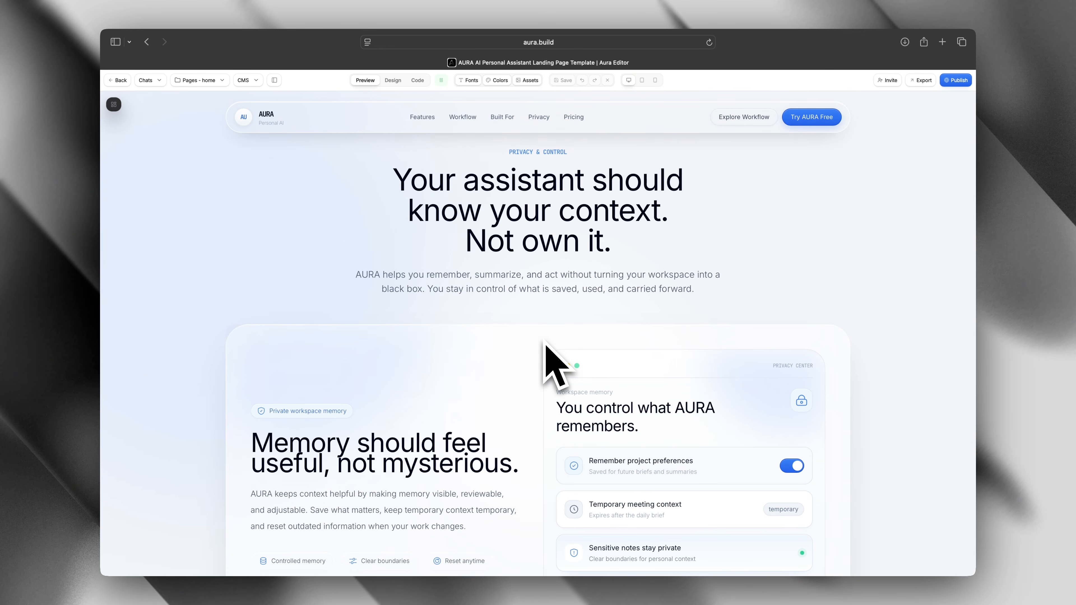
scroll(545, 346, down, 5)
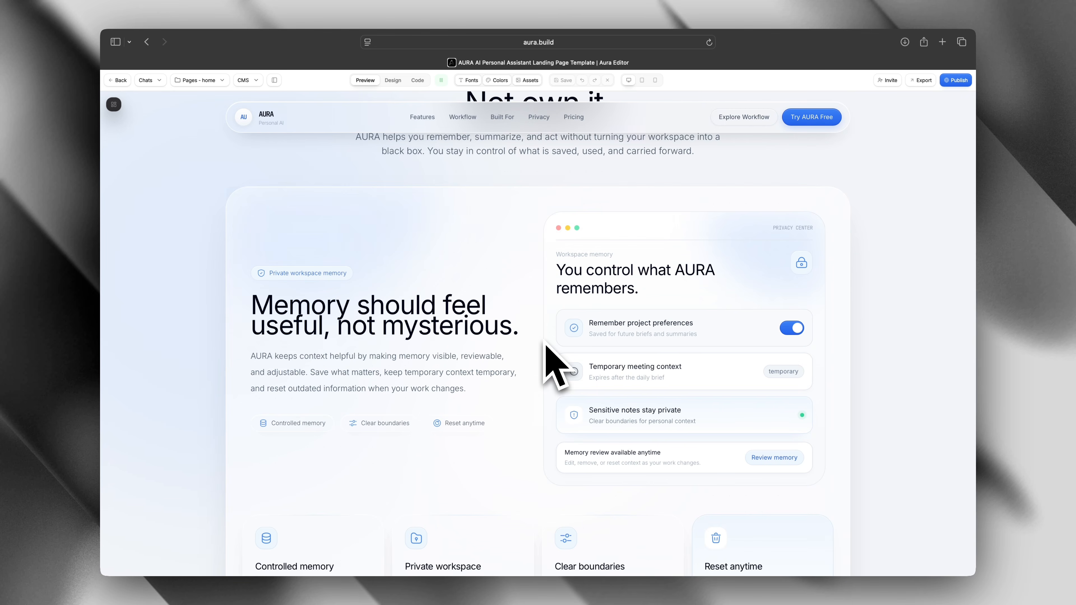
scroll(546, 345, down, 2)
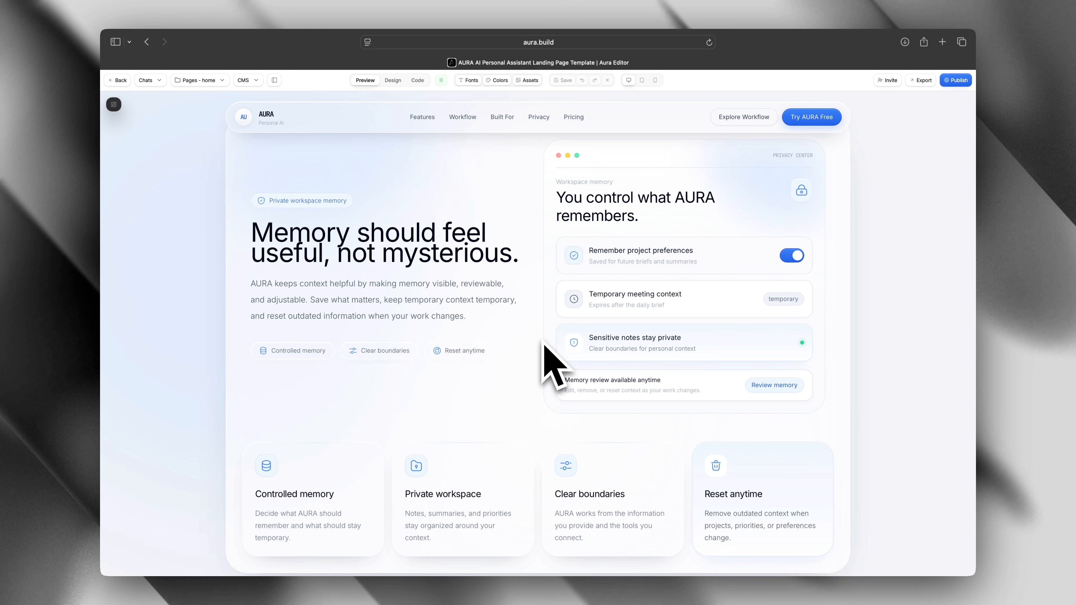
scroll(545, 344, down, 15)
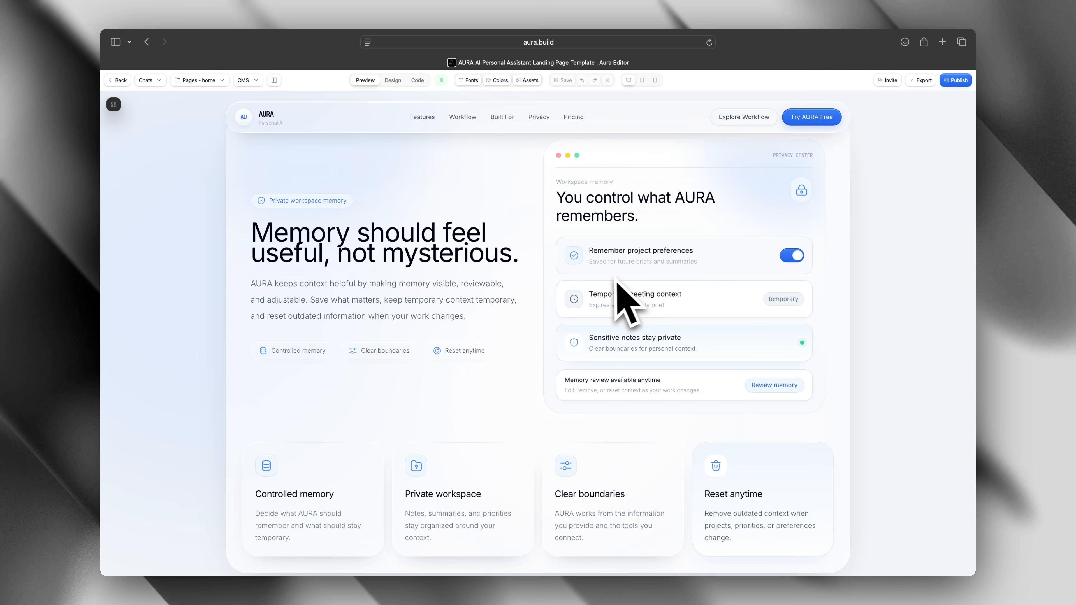
scroll(607, 279, down, 11)
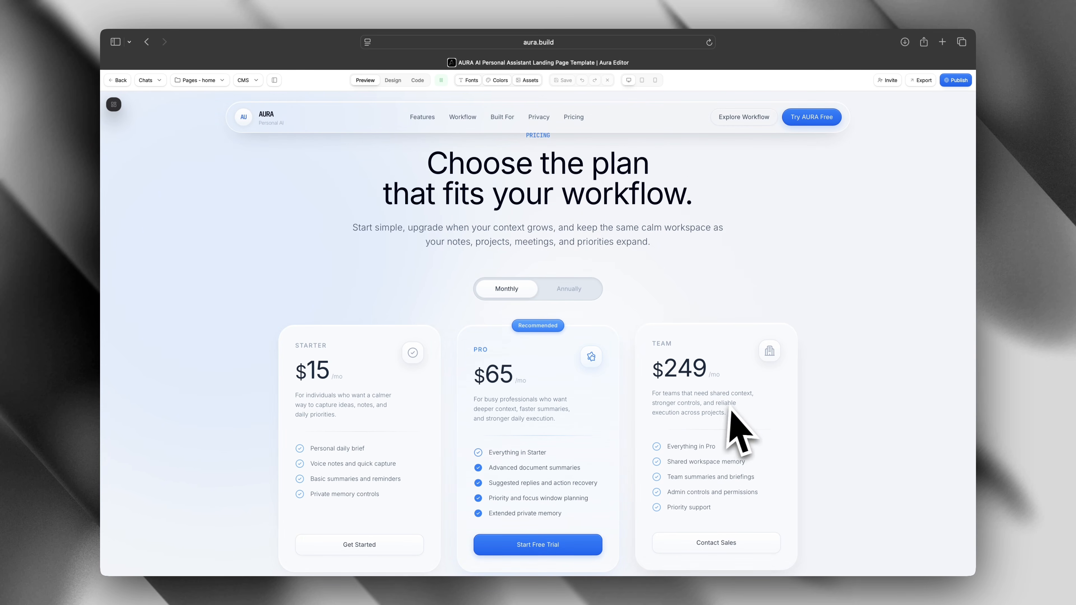
- Switch the refined pricing plans to annual billing and compare them with the earlier page's pricing cards and combined closing and FAQ block
click(576, 292)
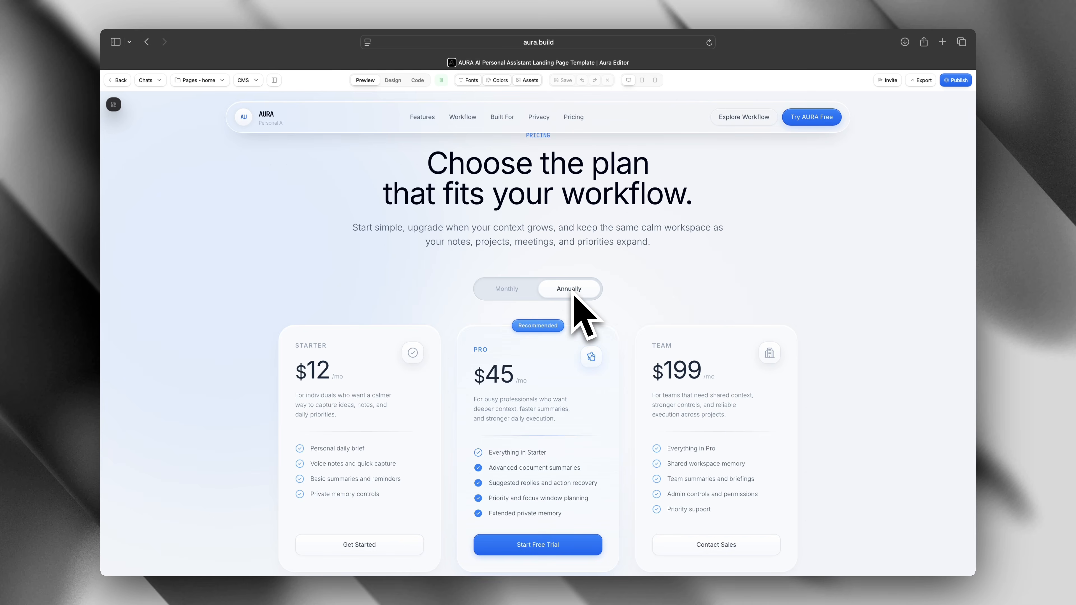
scroll(575, 295, down, 5)
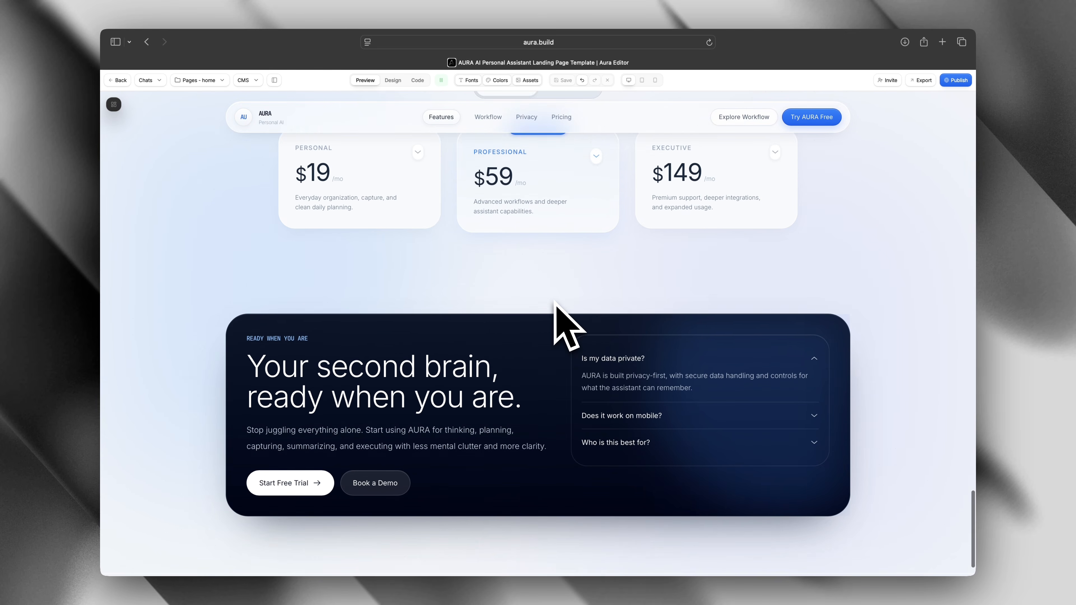
scroll(554, 300, down, 2)
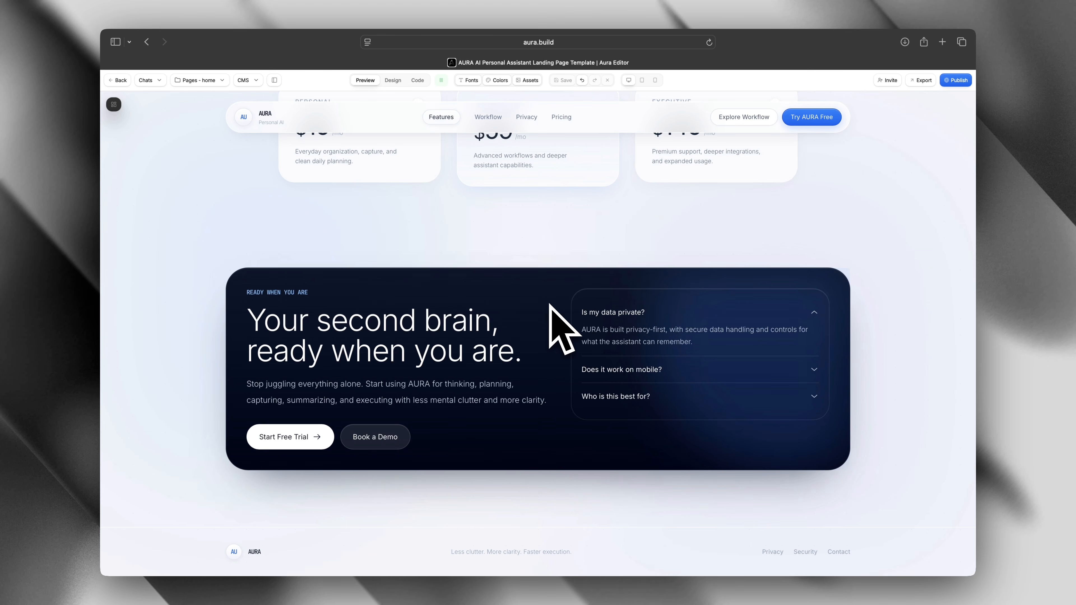
- Examine the refined FAQ section, expanding and collapsing the question on how AURA differs from a regular chatbot
scroll(551, 308, down, 10)
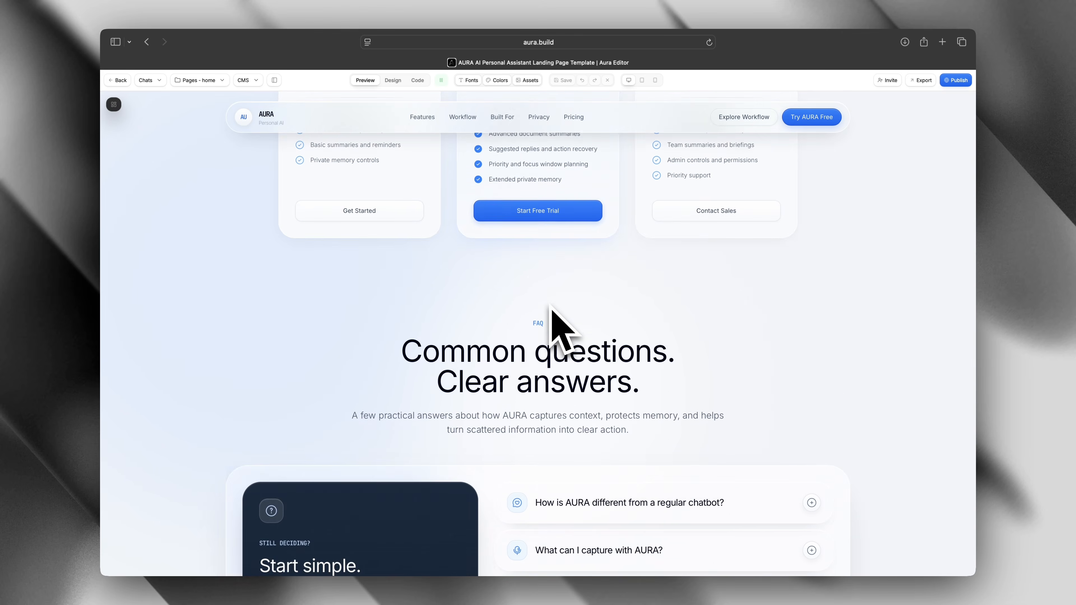
scroll(551, 309, down, 2)
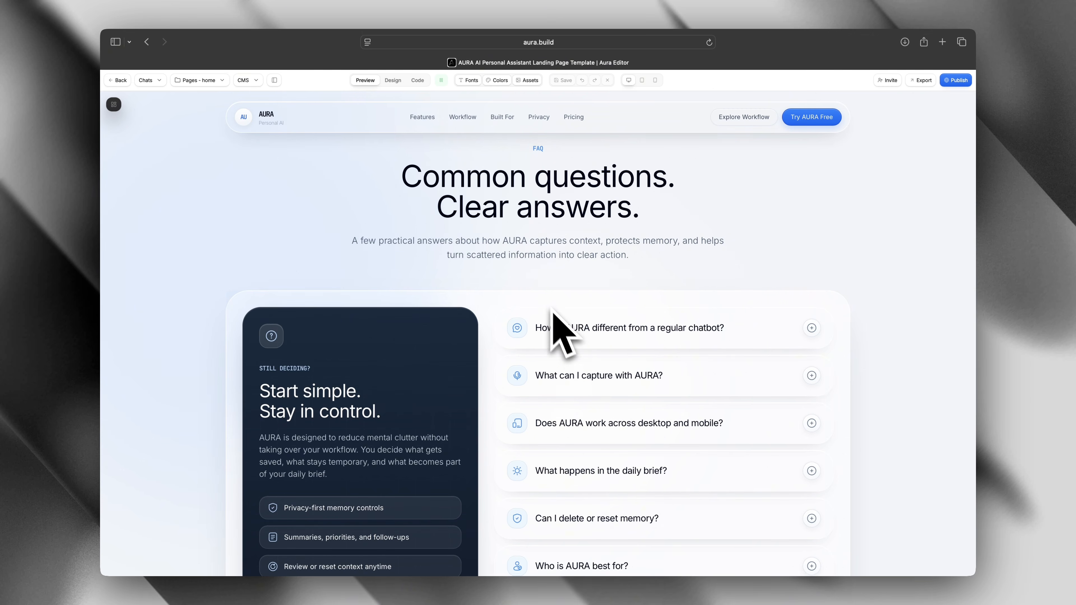
click(594, 330)
click(596, 333)
scroll(596, 333, down, 1)
scroll(598, 335, down, 6)
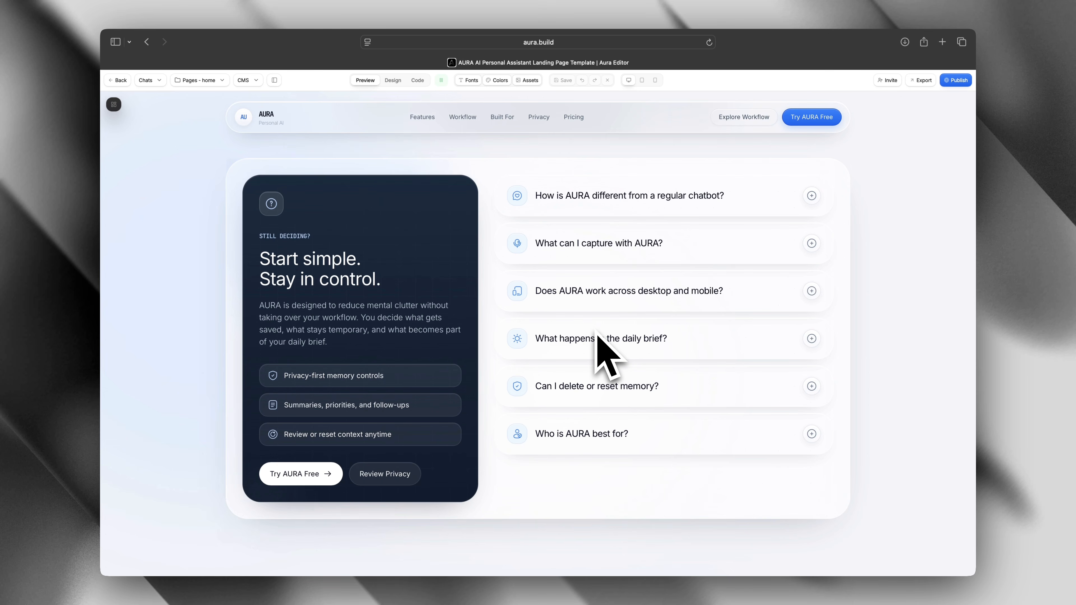
- Compare the refined Final Step section and its blue call-to-action card with the earlier page's dark closing block
scroll(597, 335, down, 15)
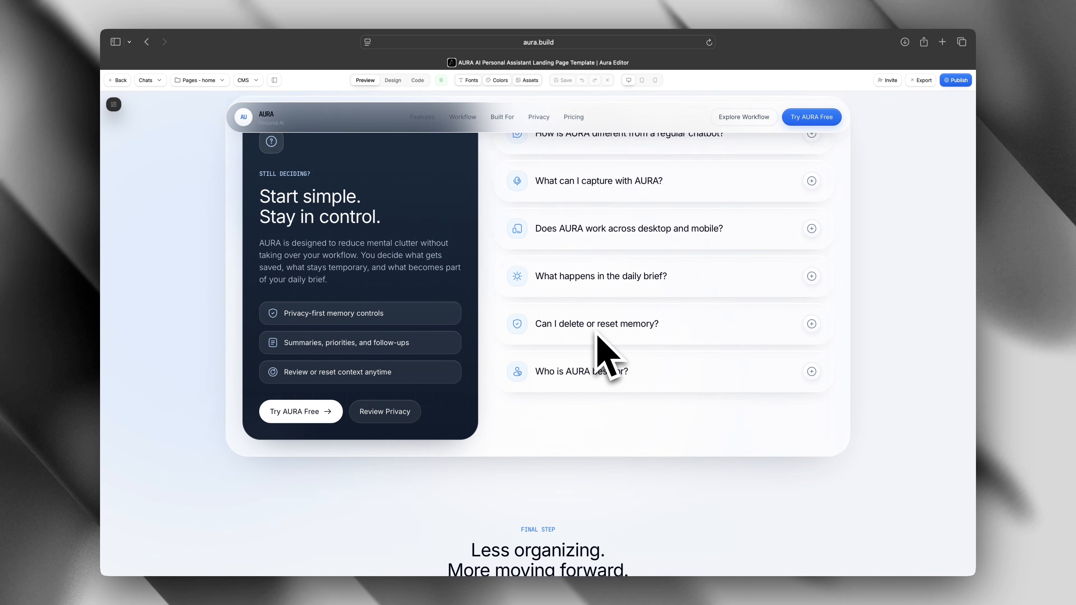
scroll(563, 337, down, 4)
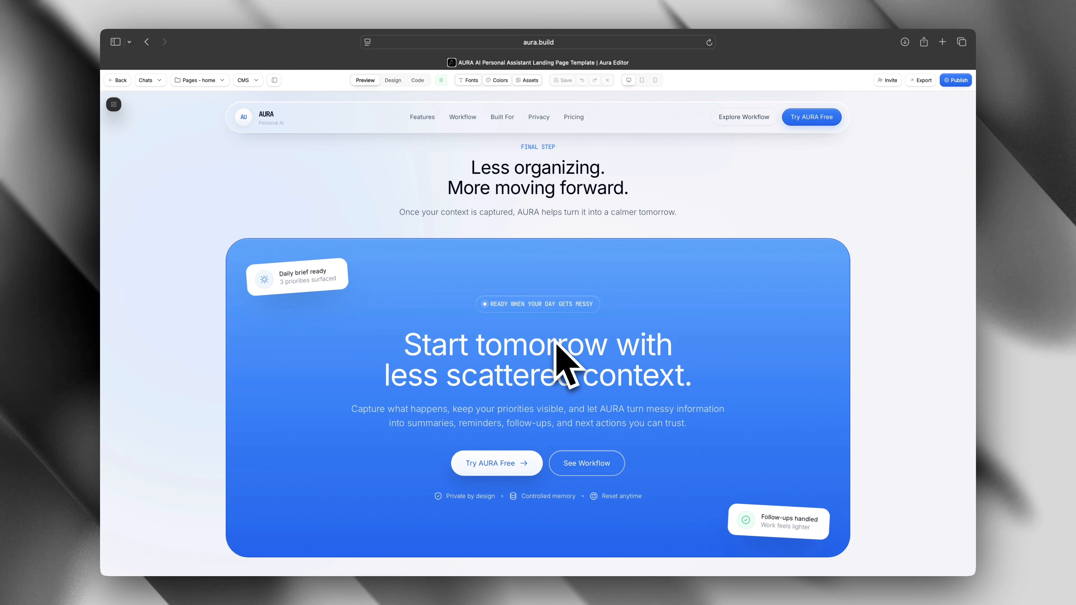
scroll(556, 342, down, 8)
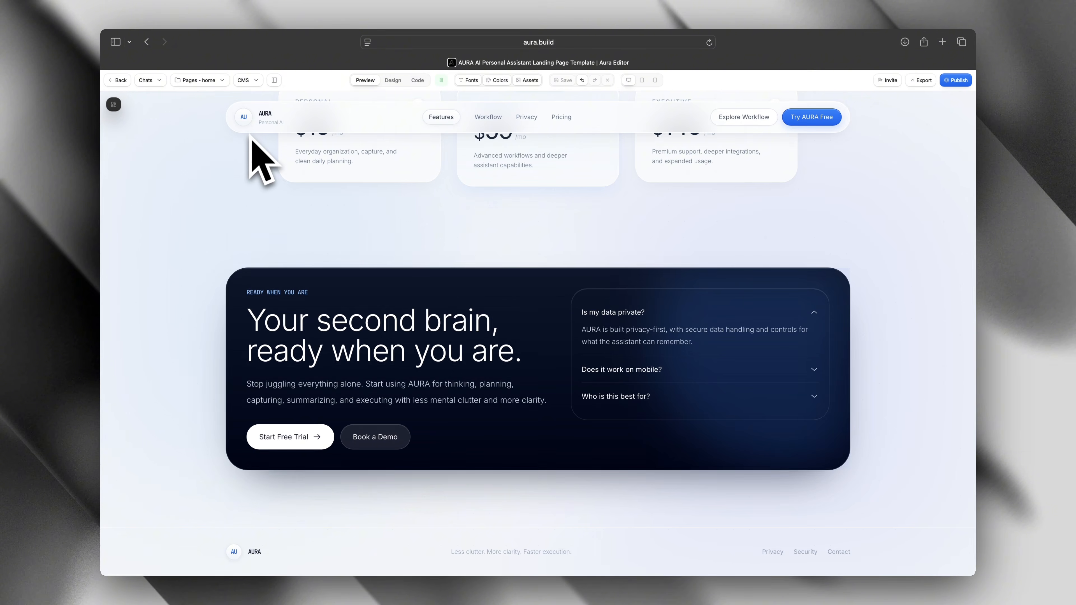
- Return to the top of the page and apply the white-and-blue animated embed background from page 2 of the background components
click(250, 131)
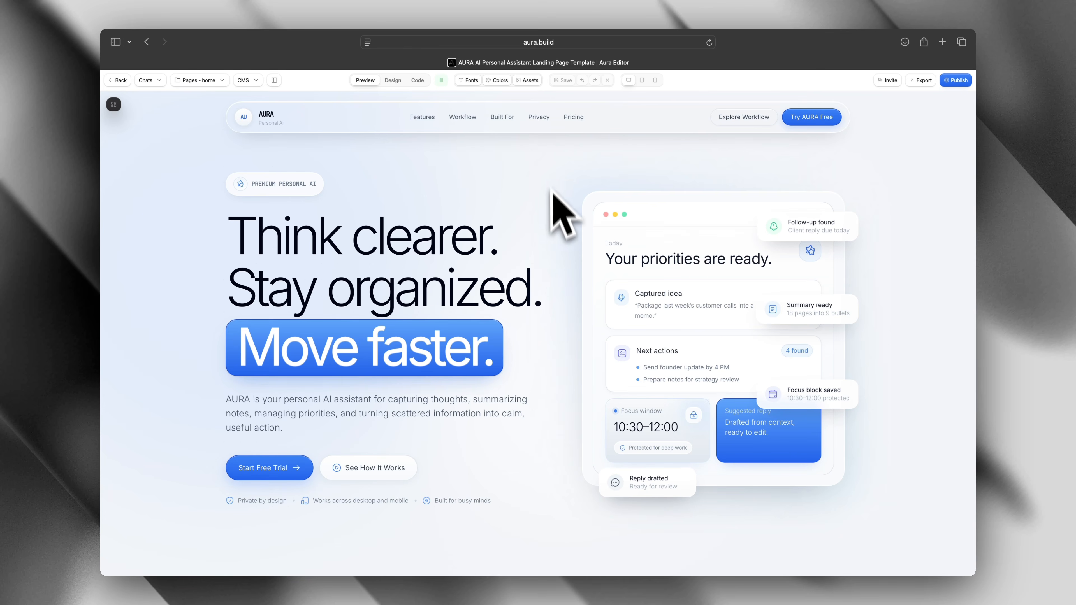
click(530, 81)
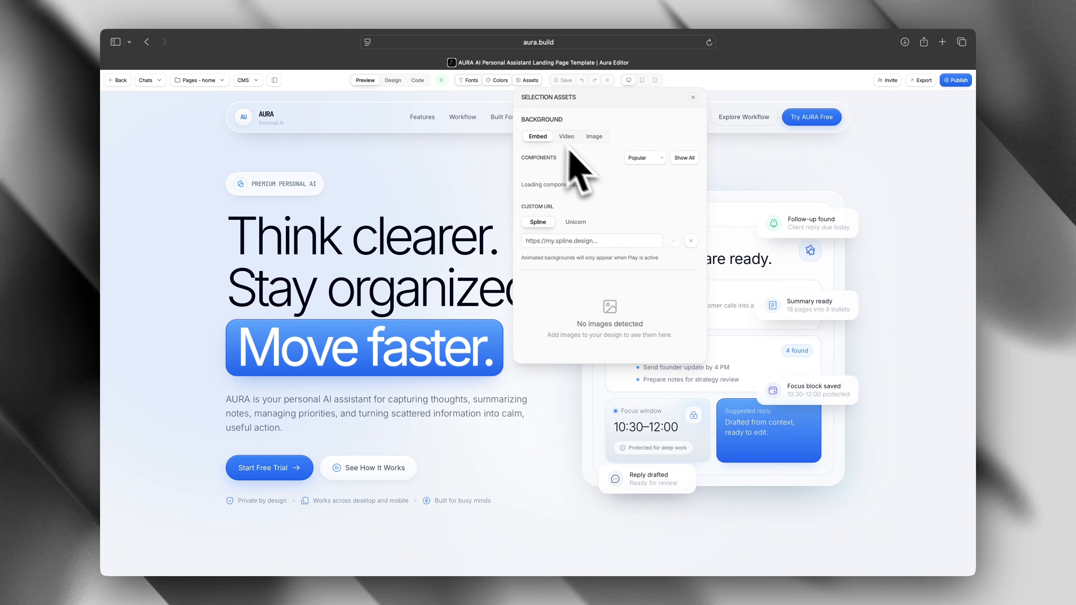
click(683, 158)
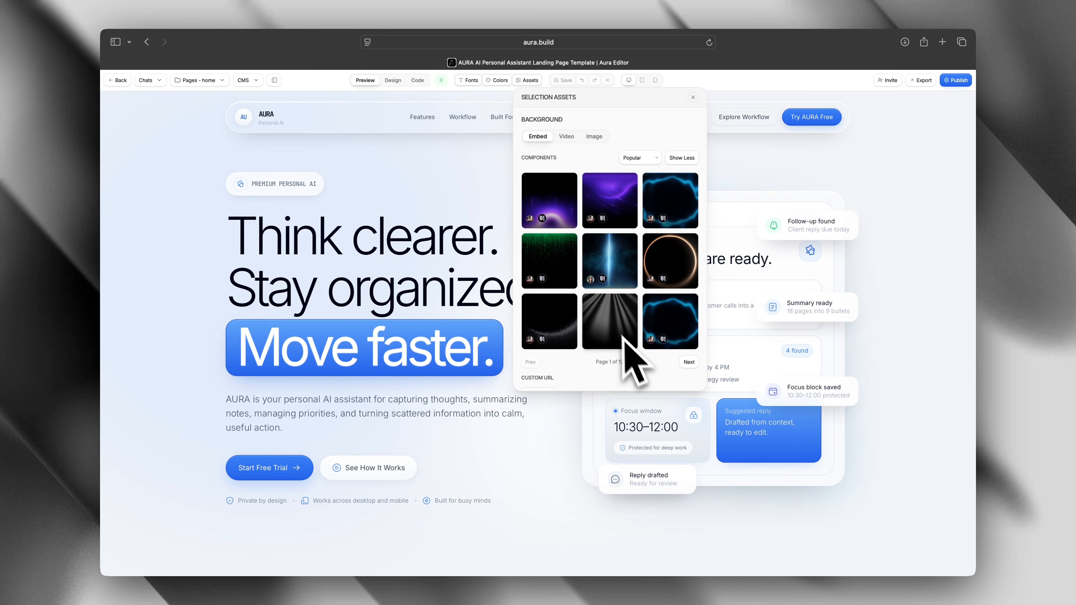
click(688, 363)
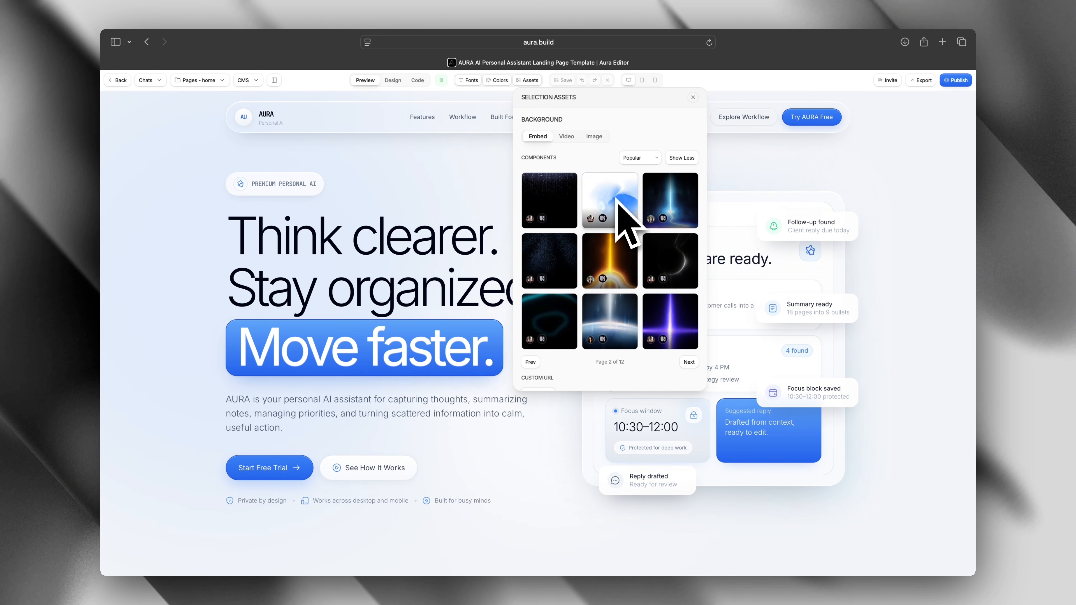
click(618, 212)
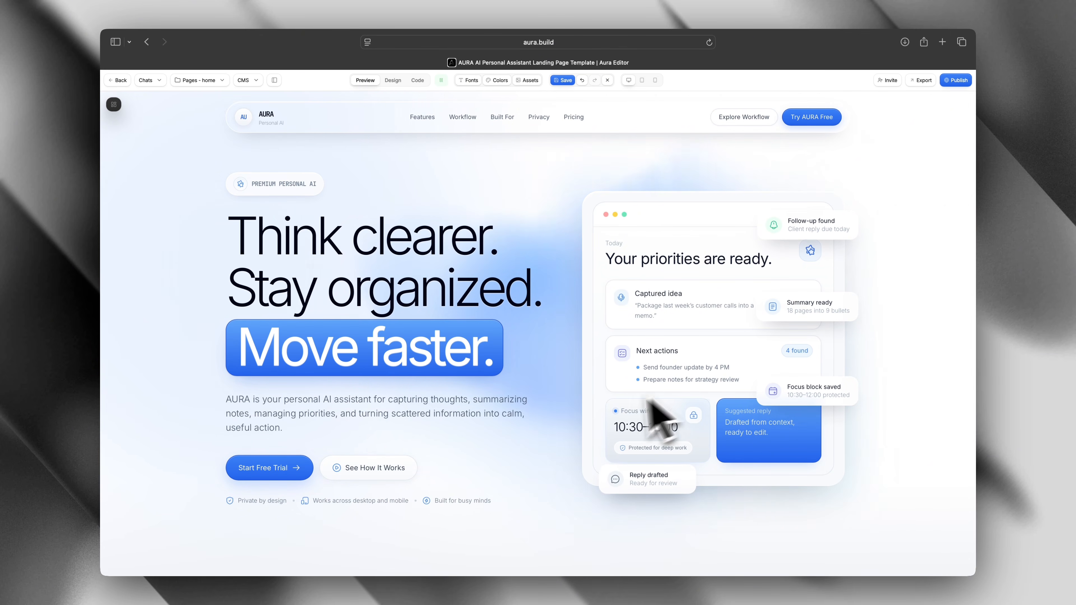
- Review the new animated background behind the hero, Why It Matters, Transformation and Core Capabilities sections
scroll(546, 380, down, 3)
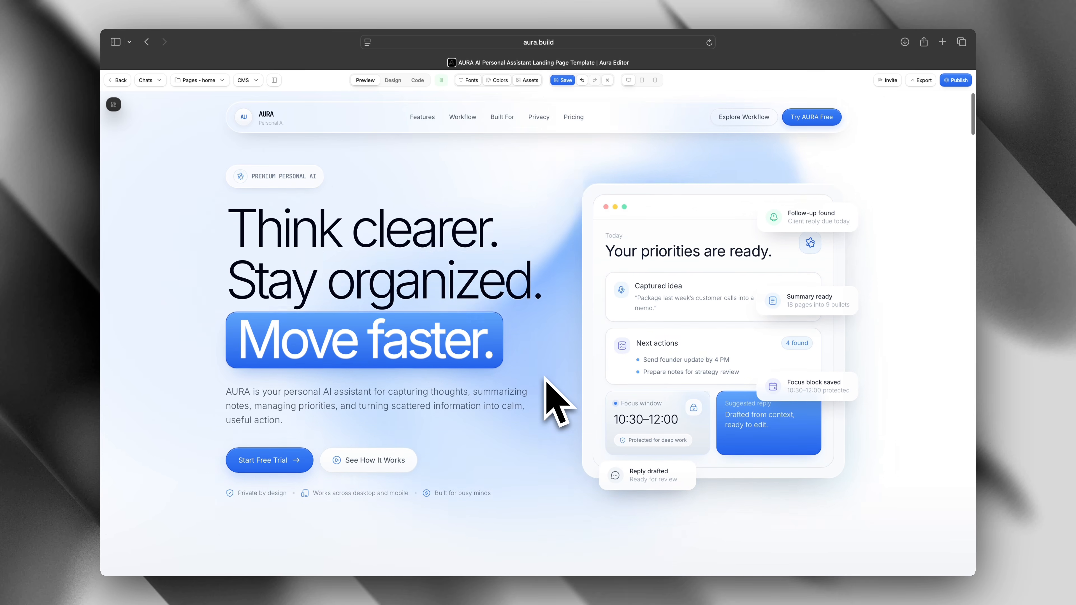
scroll(546, 379, down, 5)
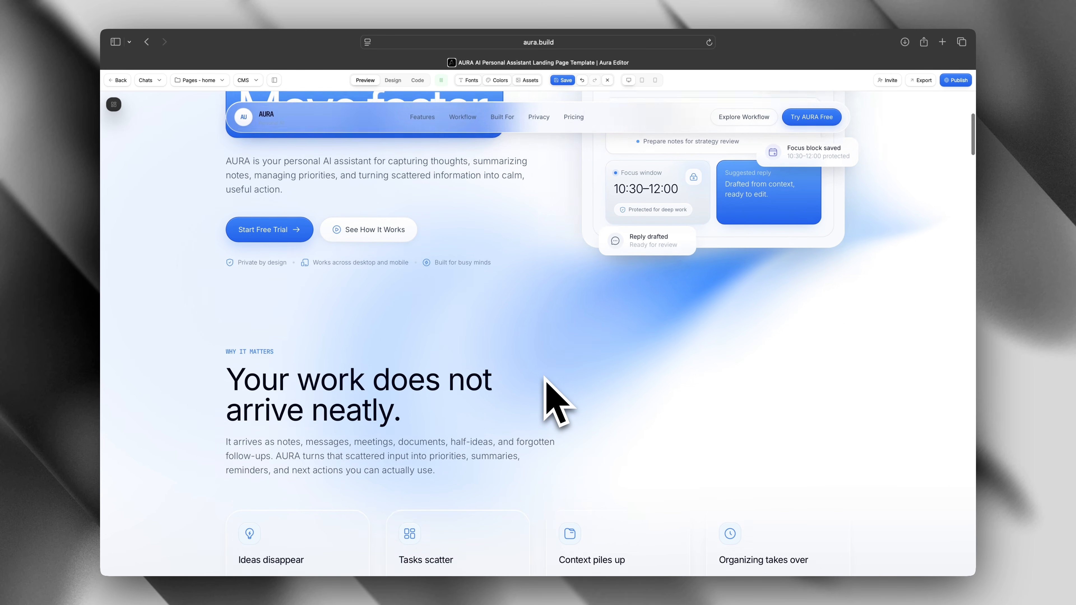
scroll(546, 378, down, 4)
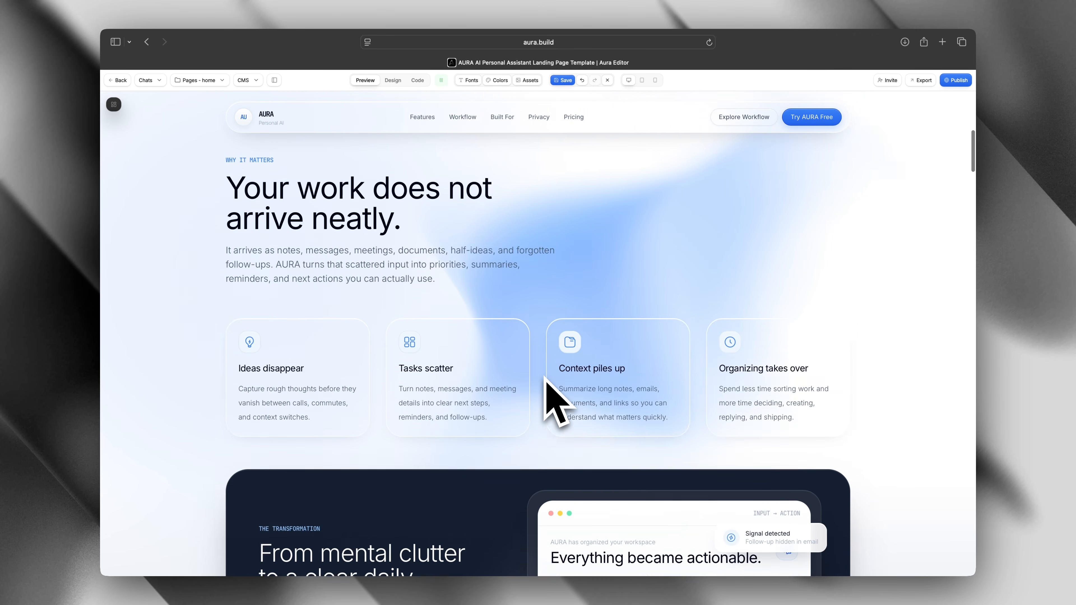
scroll(546, 379, down, 7)
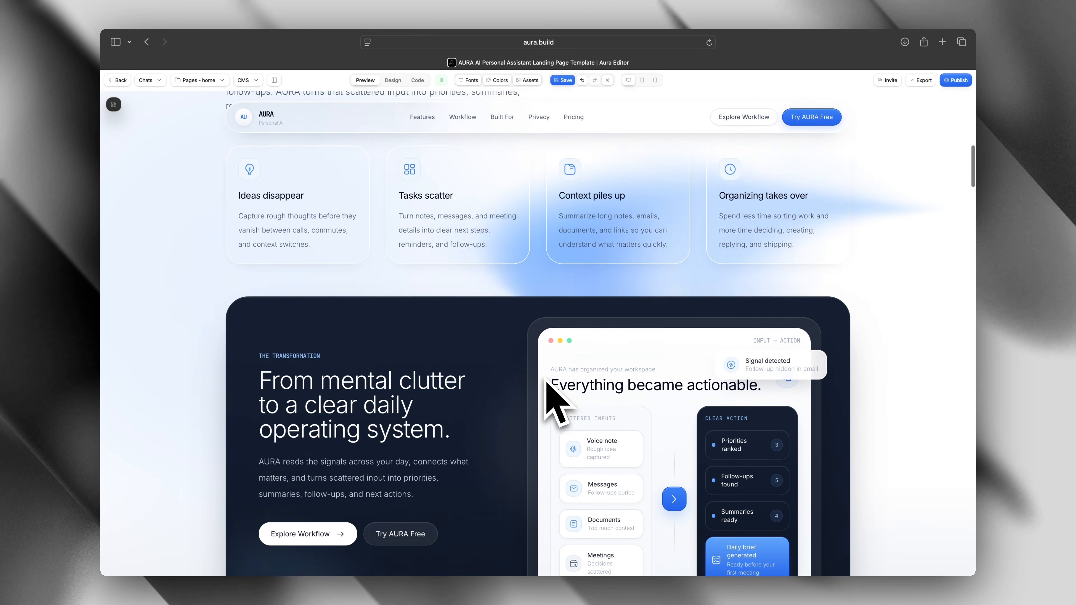
scroll(546, 379, down, 7)
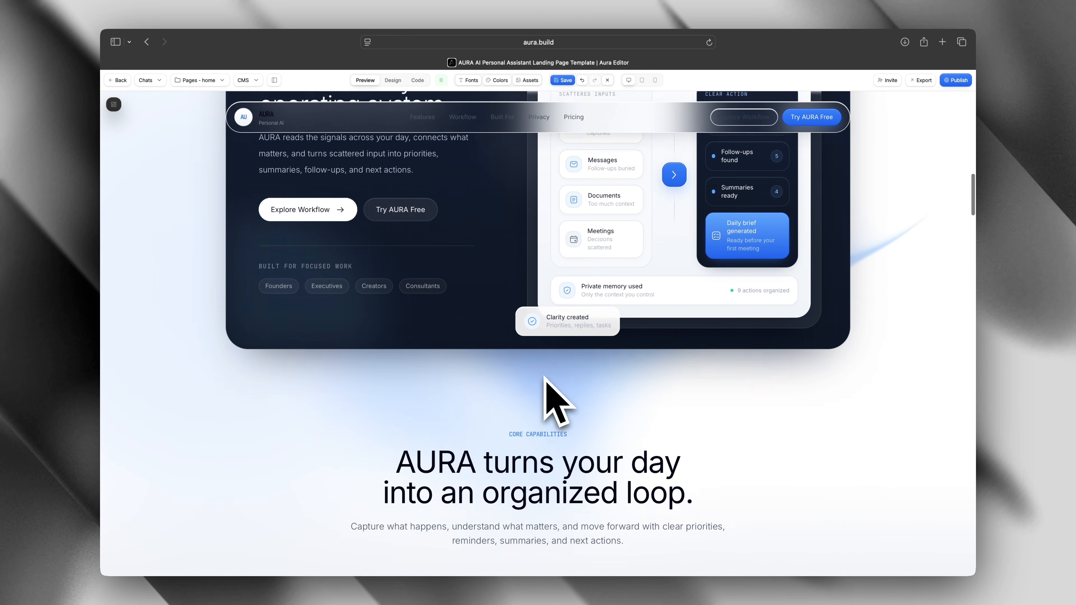
scroll(546, 380, down, 2)
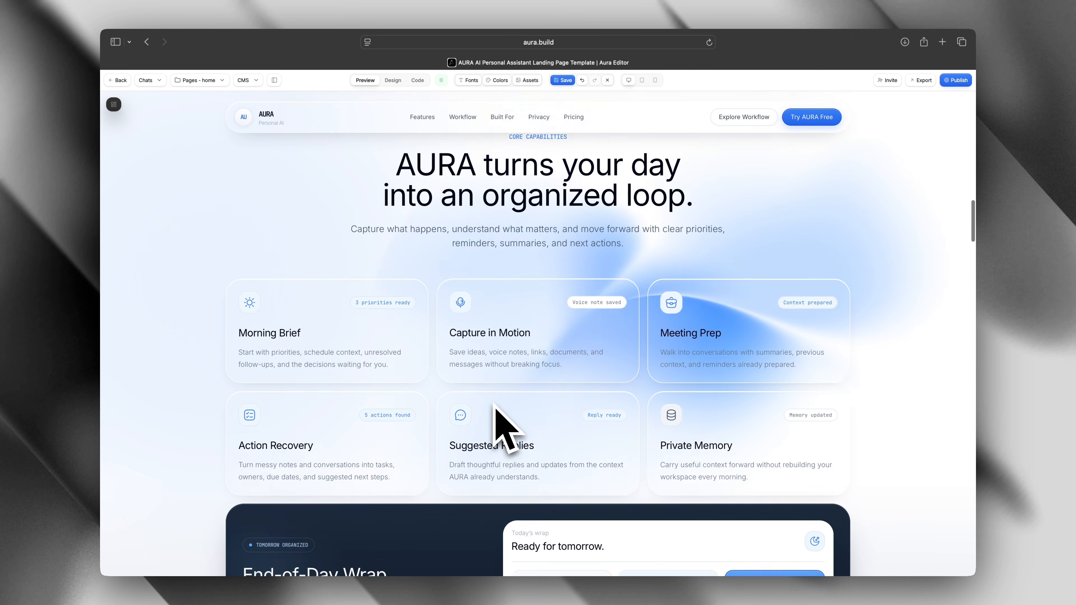
- Review the animated background behind the How It Works and Built For sections and the Privacy & Control heading
scroll(493, 403, down, 2)
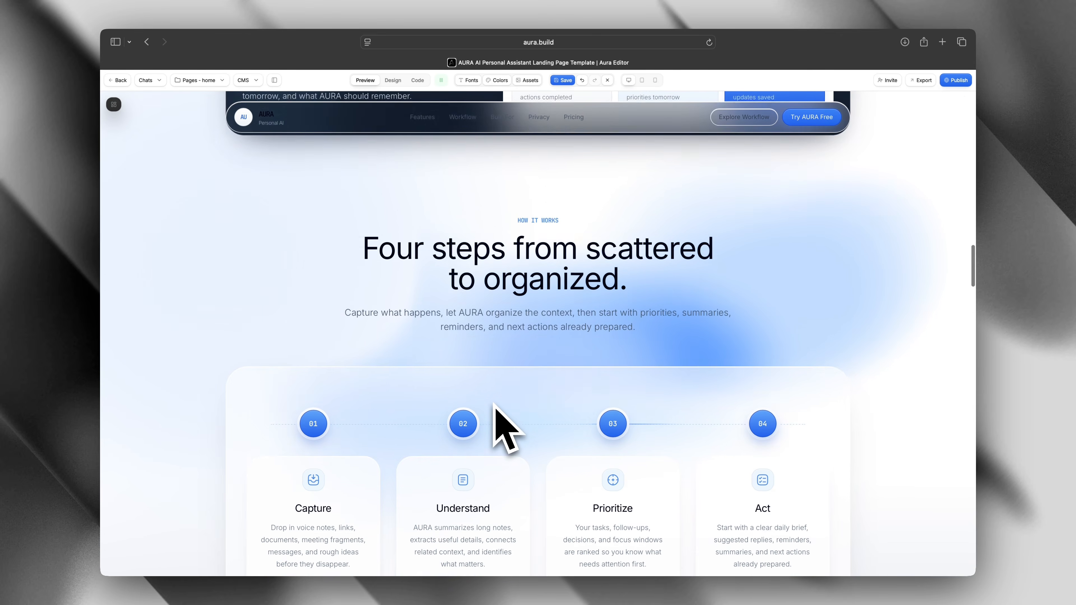
scroll(495, 405, down, 7)
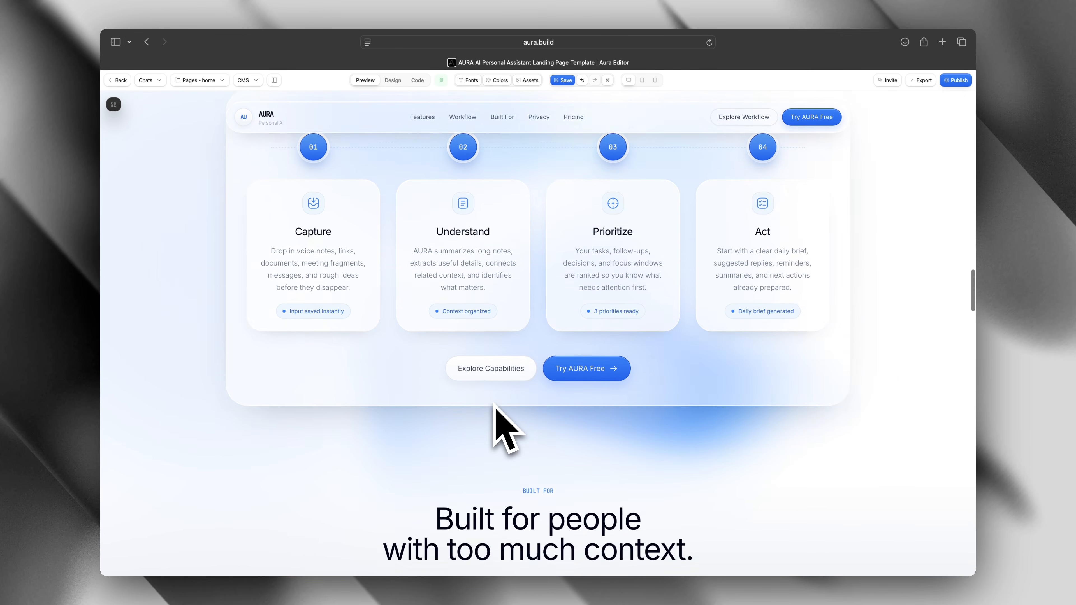
scroll(495, 405, down, 4)
scroll(495, 404, down, 6)
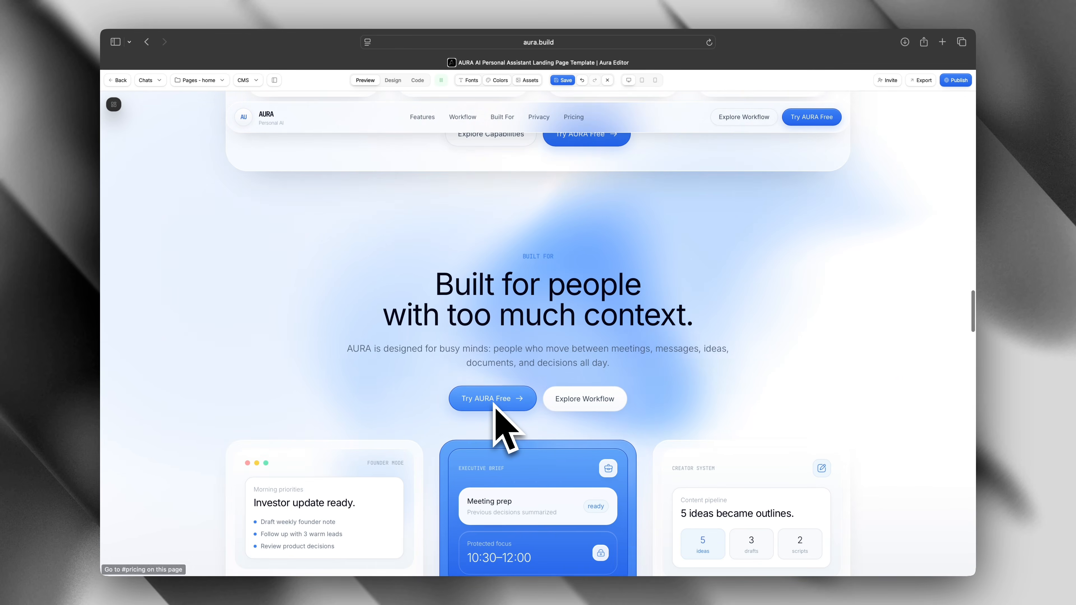
scroll(495, 405, down, 14)
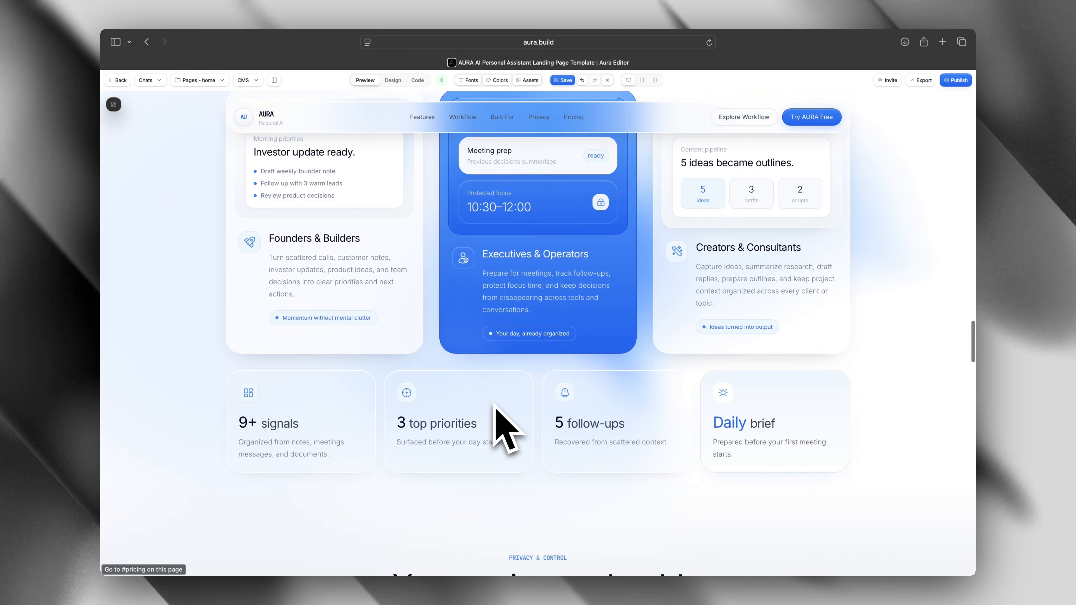
scroll(507, 430, down, 6)
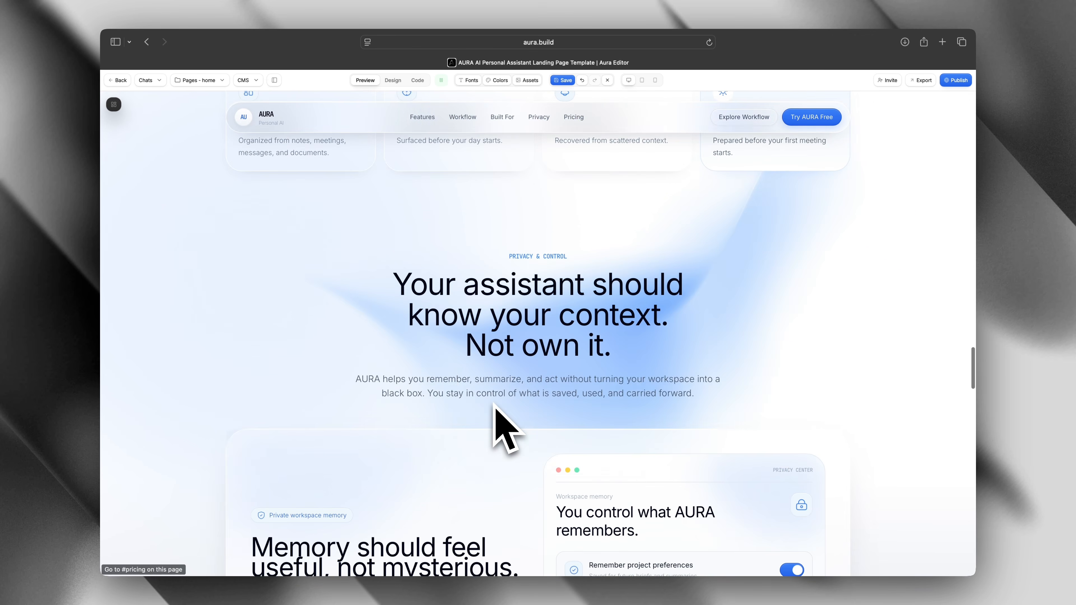
- Review the animated background behind the privacy cards, pricing plans, FAQ, Final Step section and footer
scroll(496, 406, down, 7)
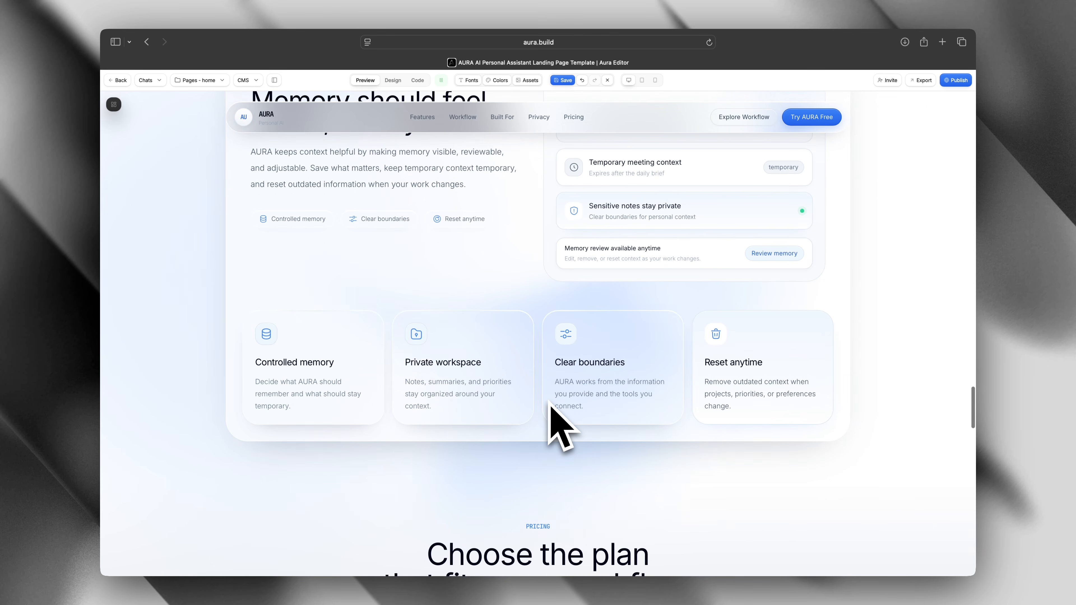
scroll(550, 405, down, 13)
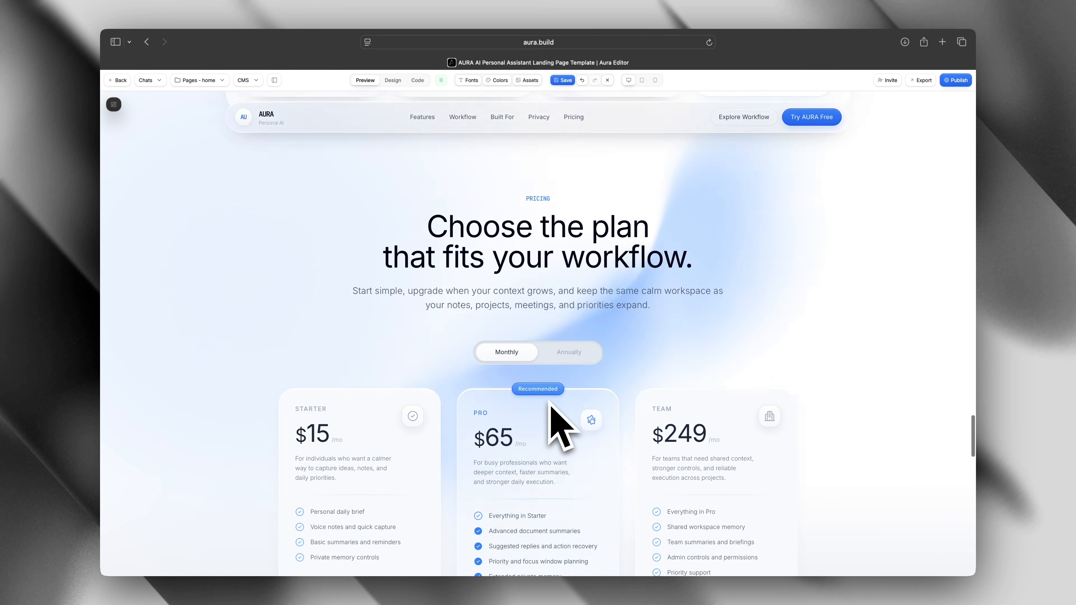
scroll(549, 405, down, 12)
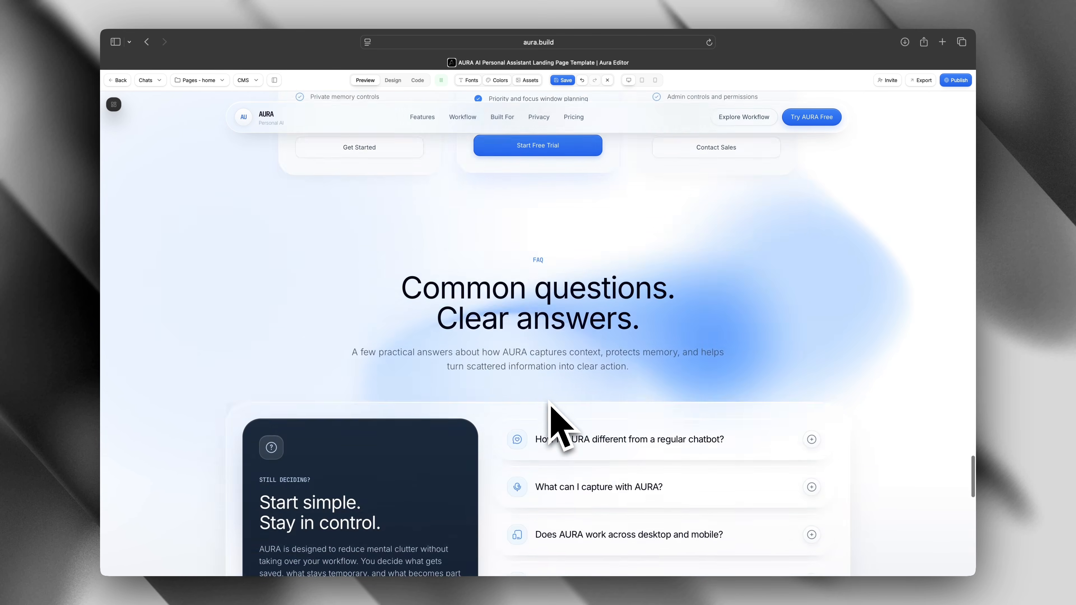
scroll(550, 402, down, 12)
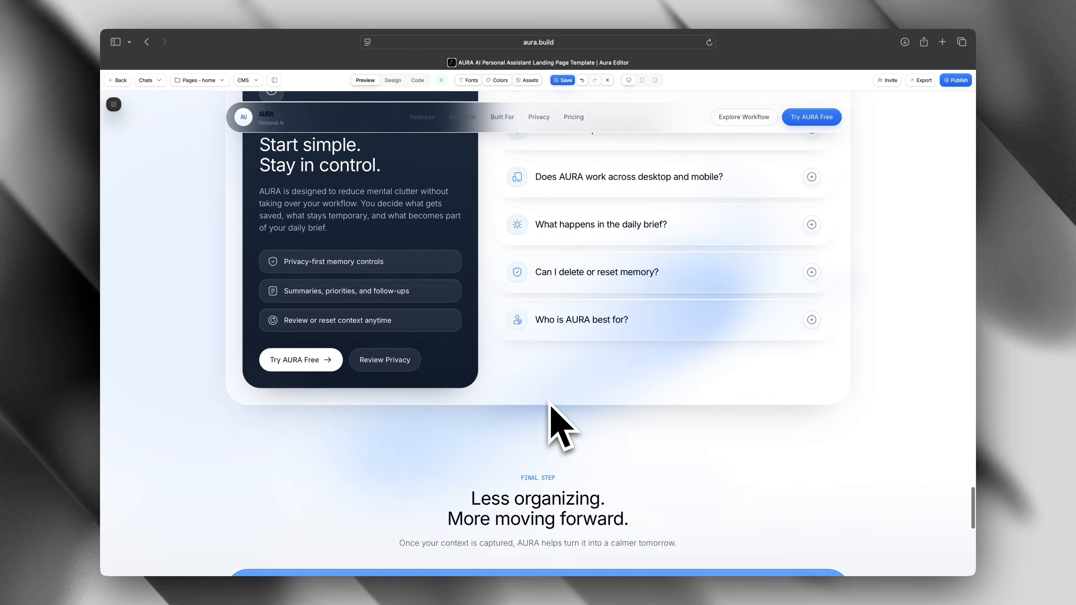
scroll(550, 405, down, 11)
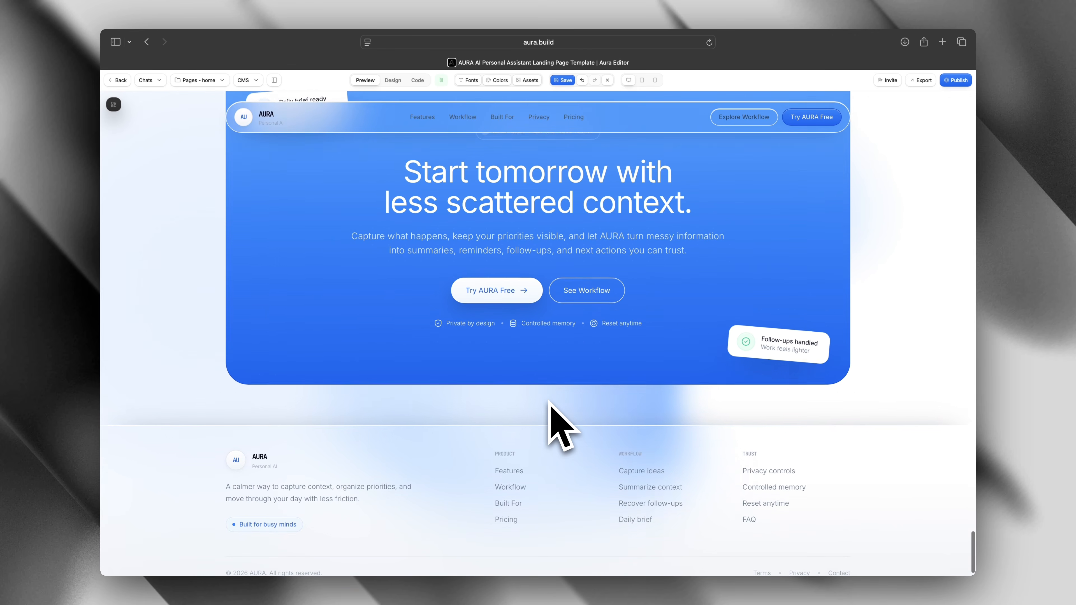
scroll(550, 402, up, 7)
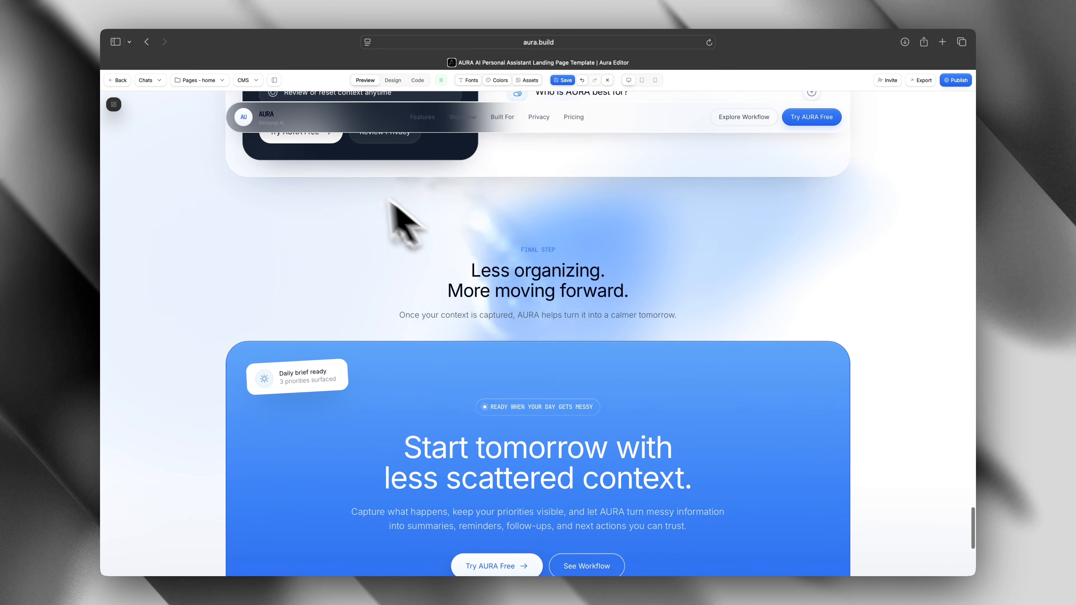
- Return to the hero and test the page's Features navigation link, viewing the Core Capabilities section
click(244, 119)
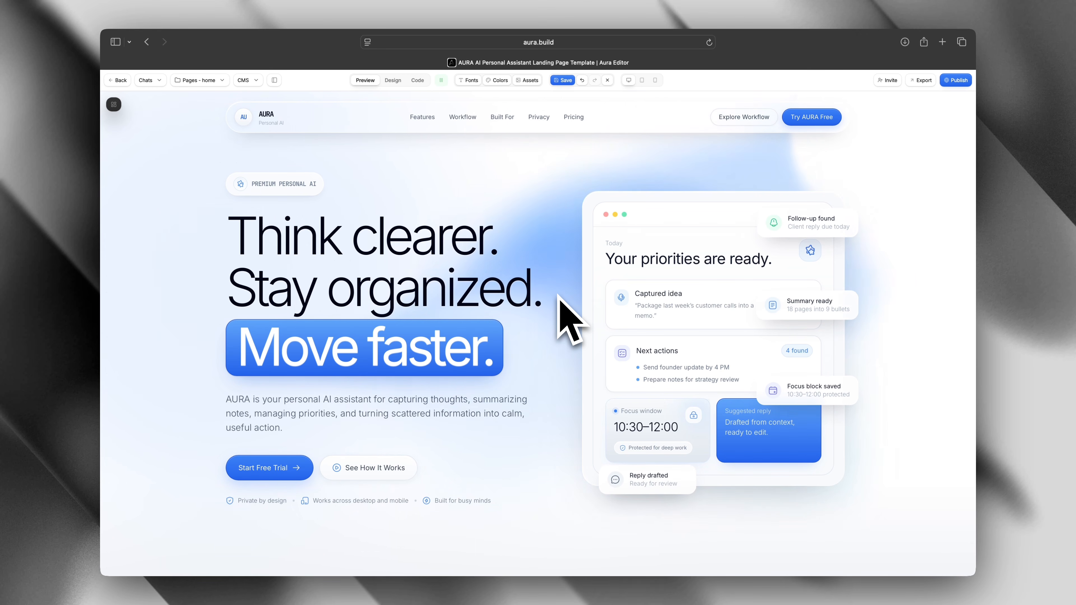
click(424, 123)
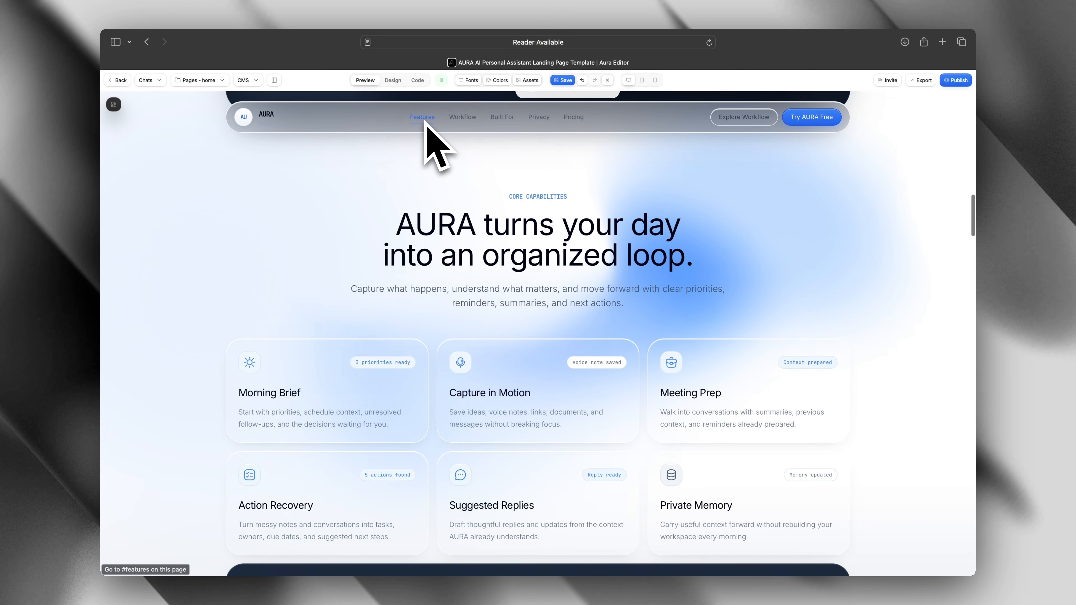
scroll(583, 184, down, 1)
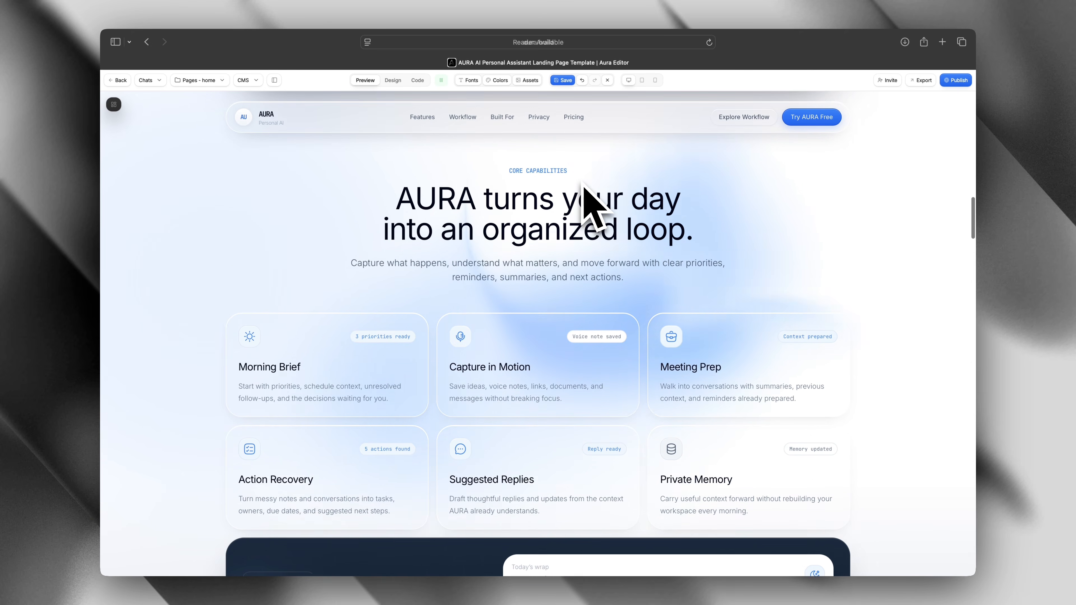